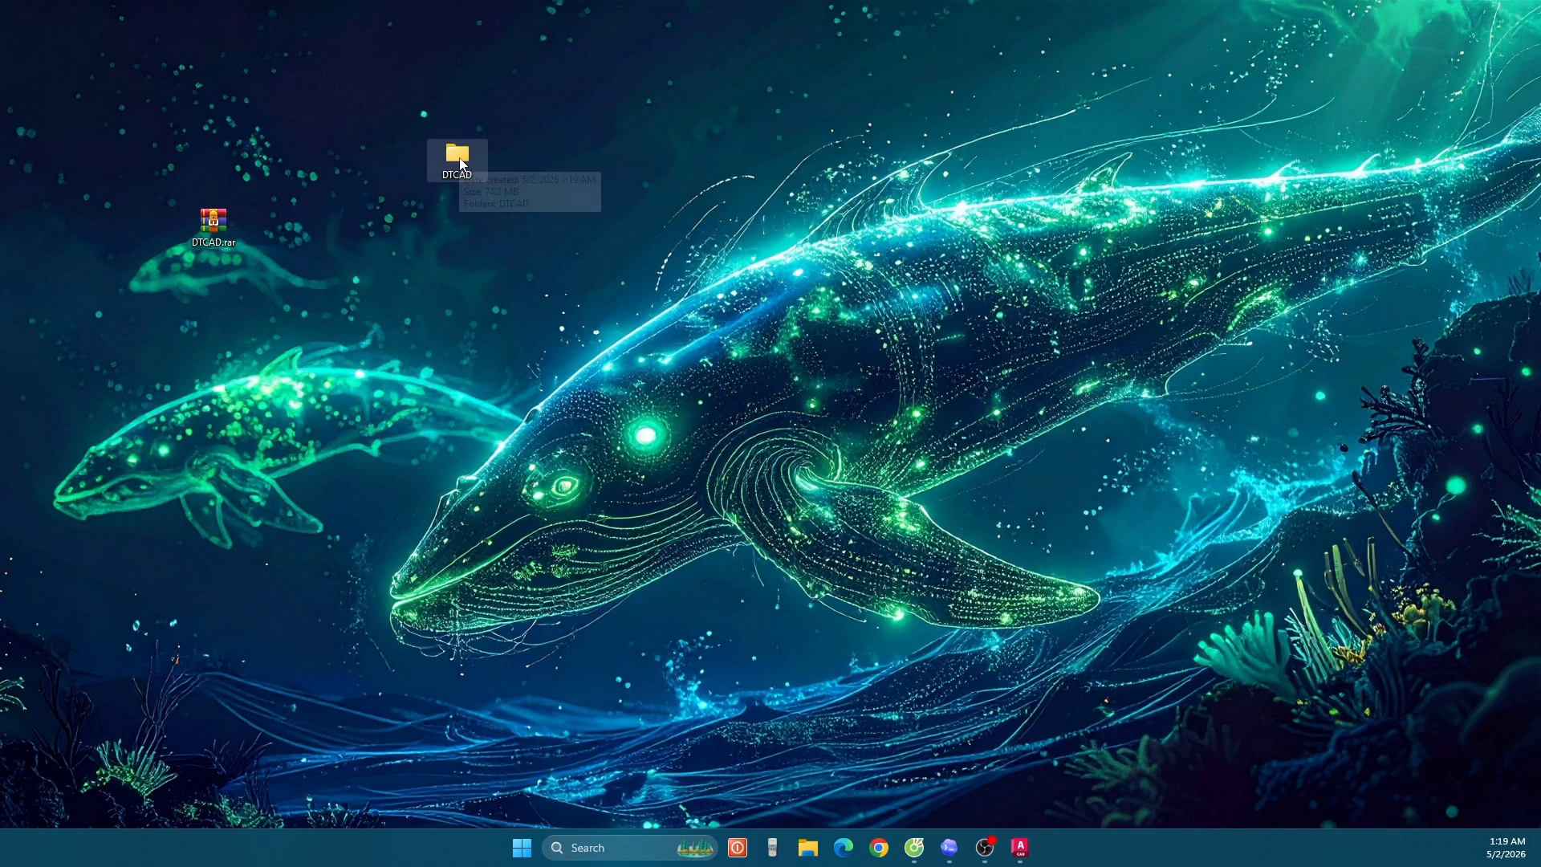
Step: Copy the ApplicationPlugins folder from inside the DTCAD folder on the desktop
double_click(462, 165)
double_click(860, 273)
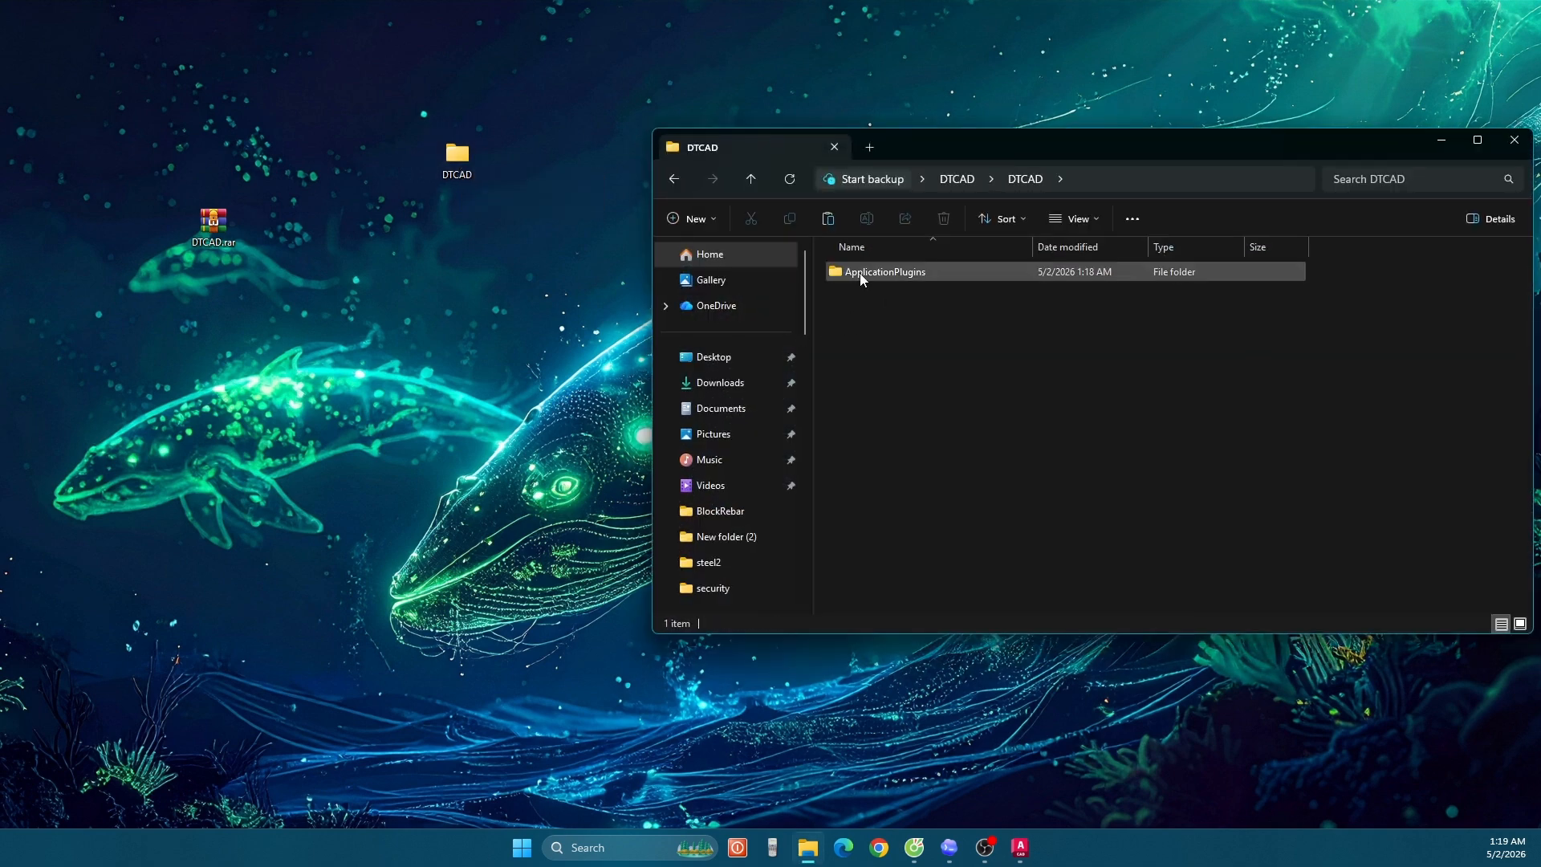
right_click(860, 272)
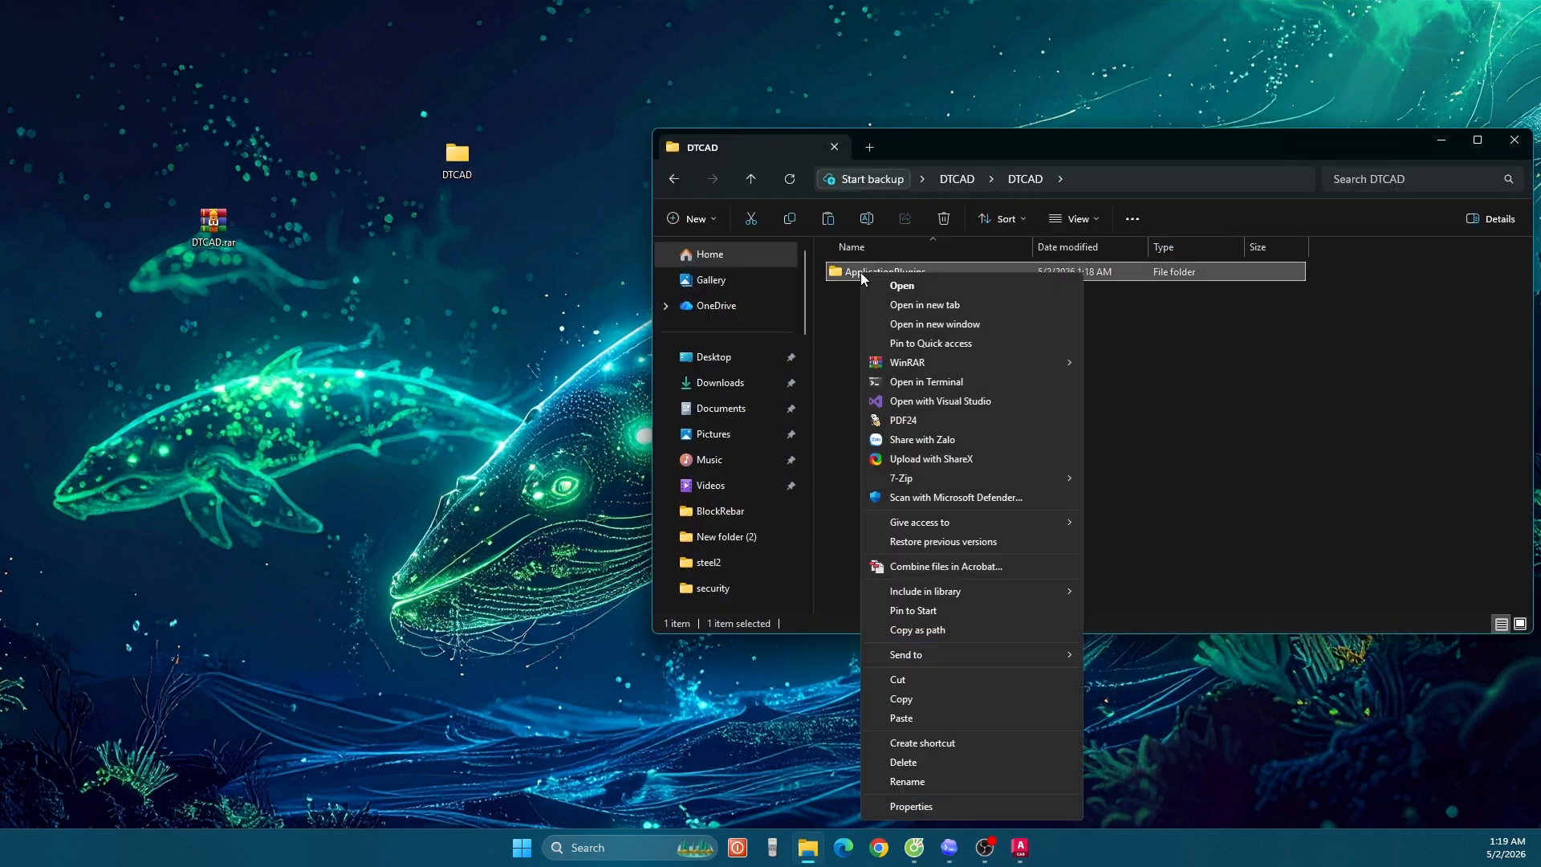
click(903, 698)
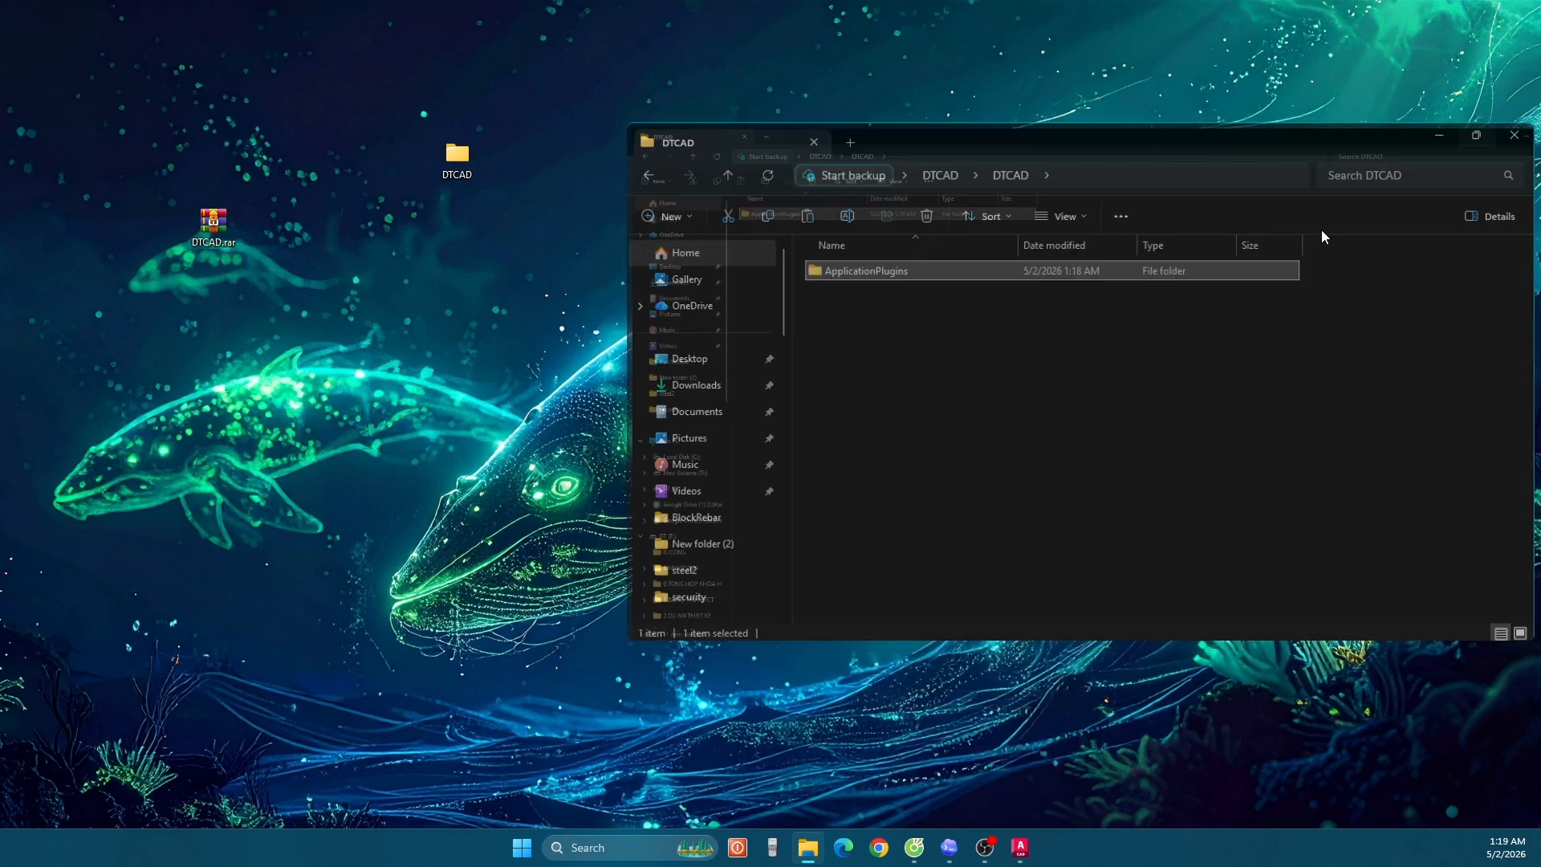
Step: Paste the copied ApplicationPlugins folder into C:\Program Files (x86)\Autodesk
click(1477, 141)
click(81, 531)
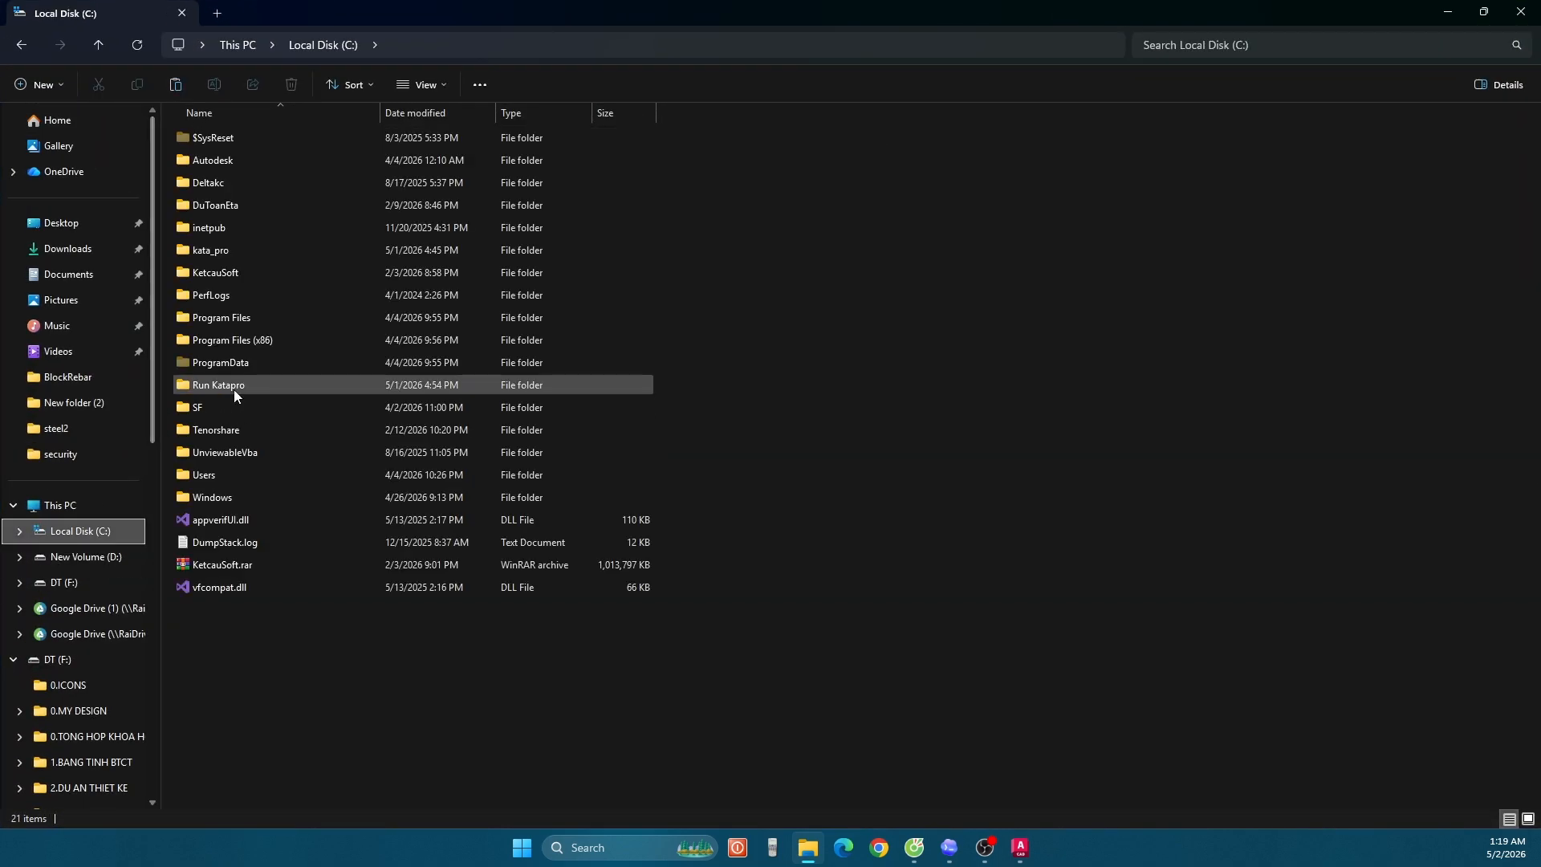
double_click(270, 339)
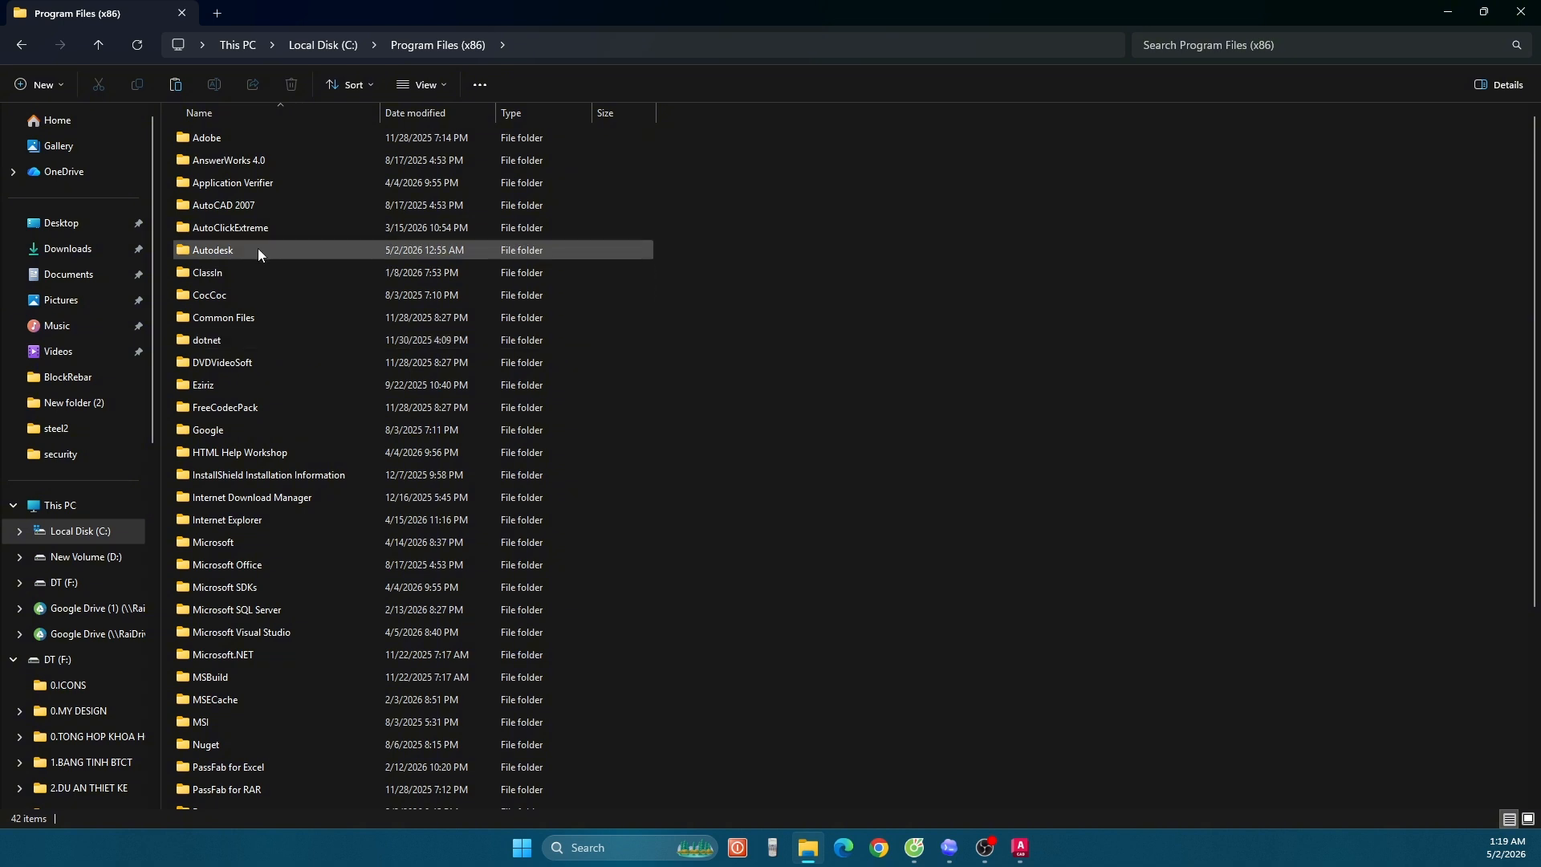
double_click(236, 249)
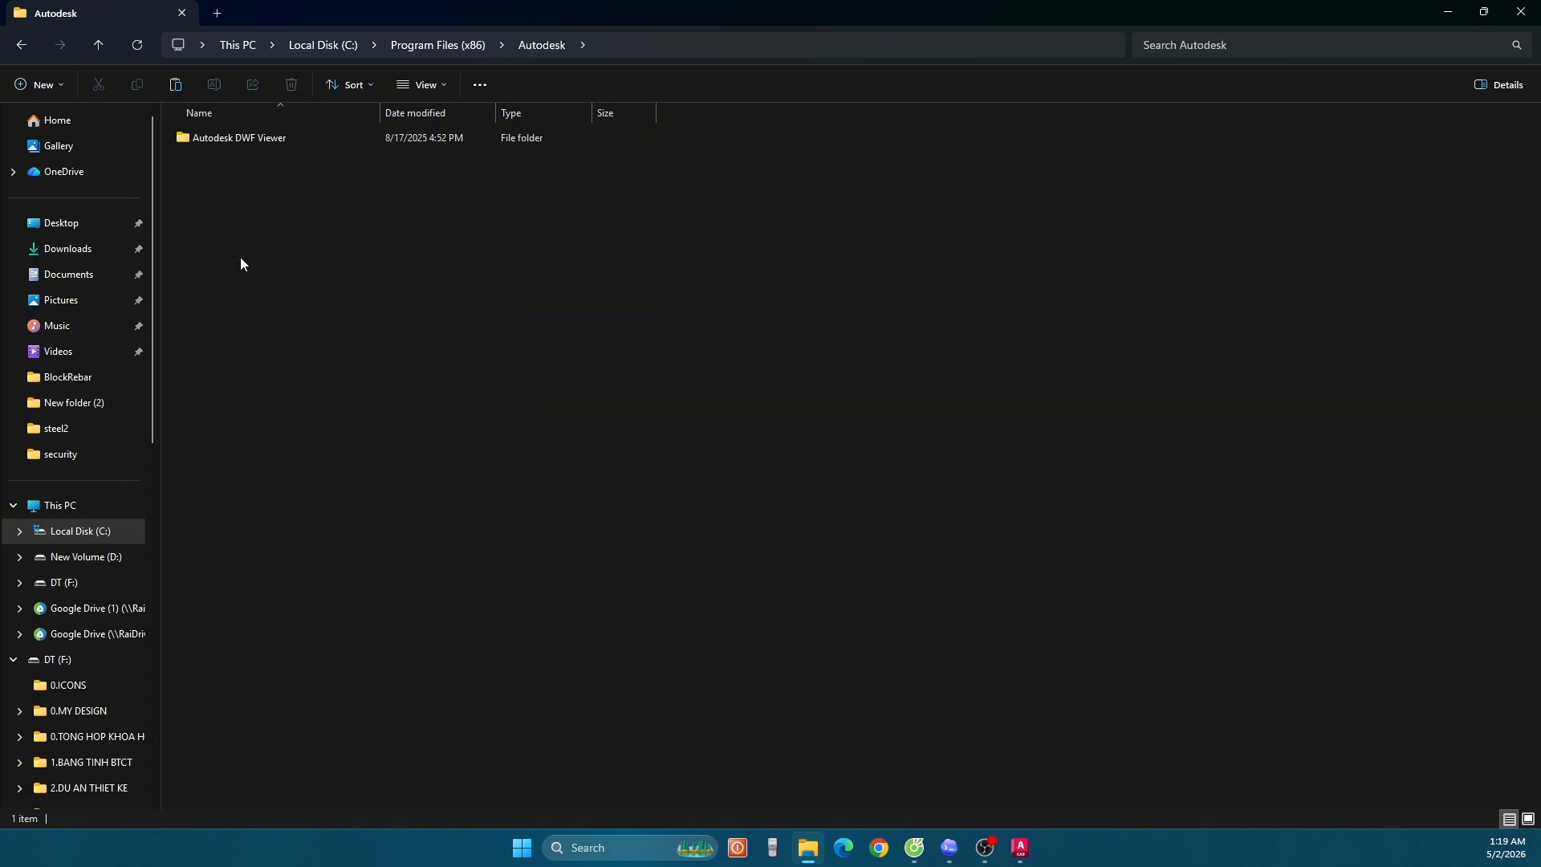
right_click(244, 215)
click(273, 334)
click(706, 313)
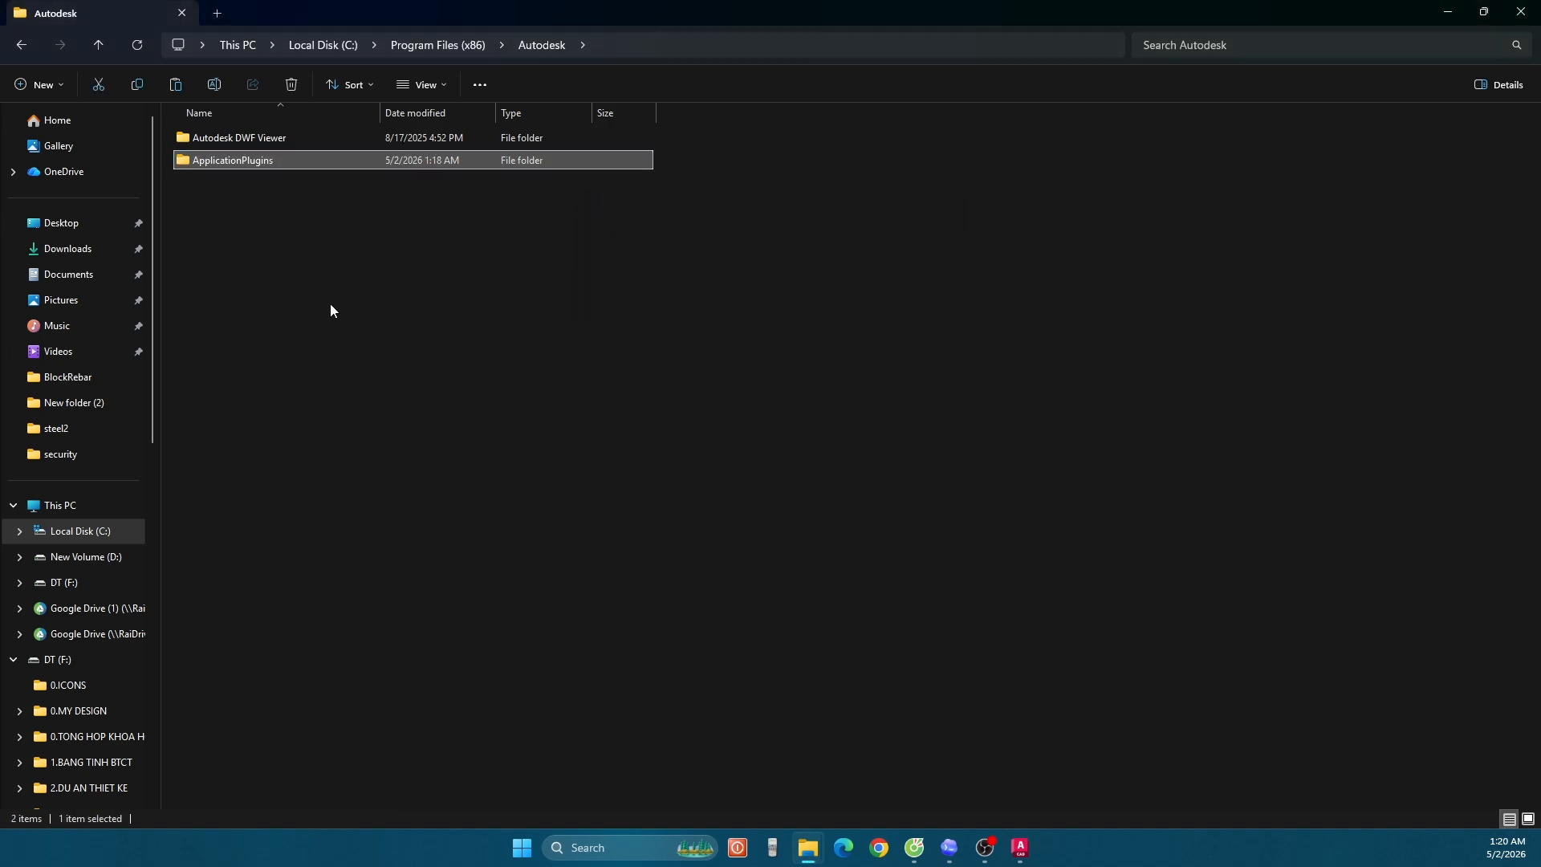
click(806, 552)
Step: Switch to AutoCAD 2024, close and restart it to load the plugin, and start a new drawing
click(1019, 849)
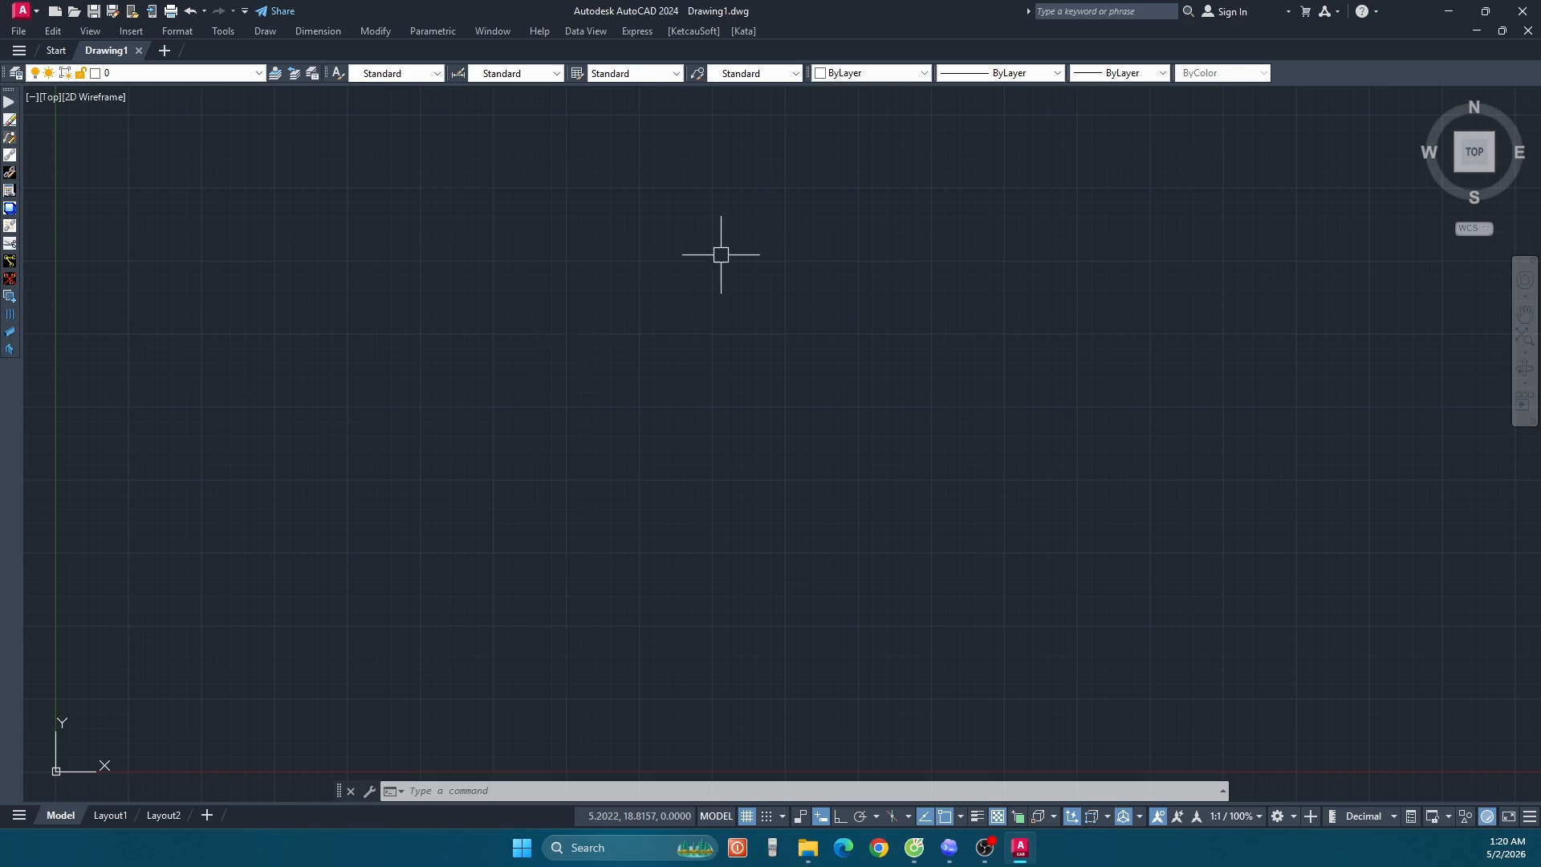
click(1519, 16)
click(590, 848)
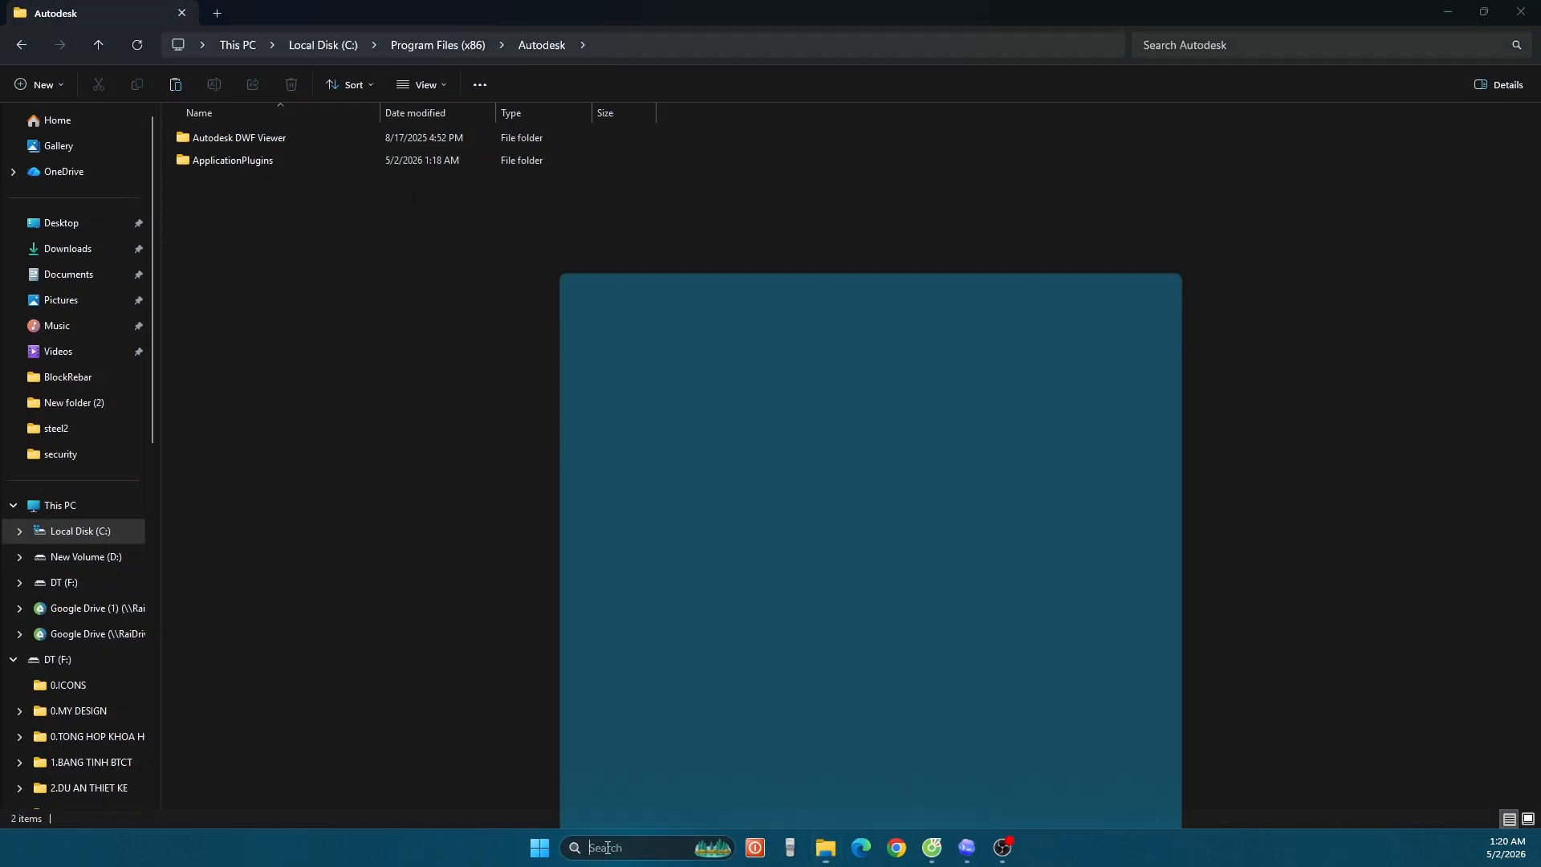
click(675, 414)
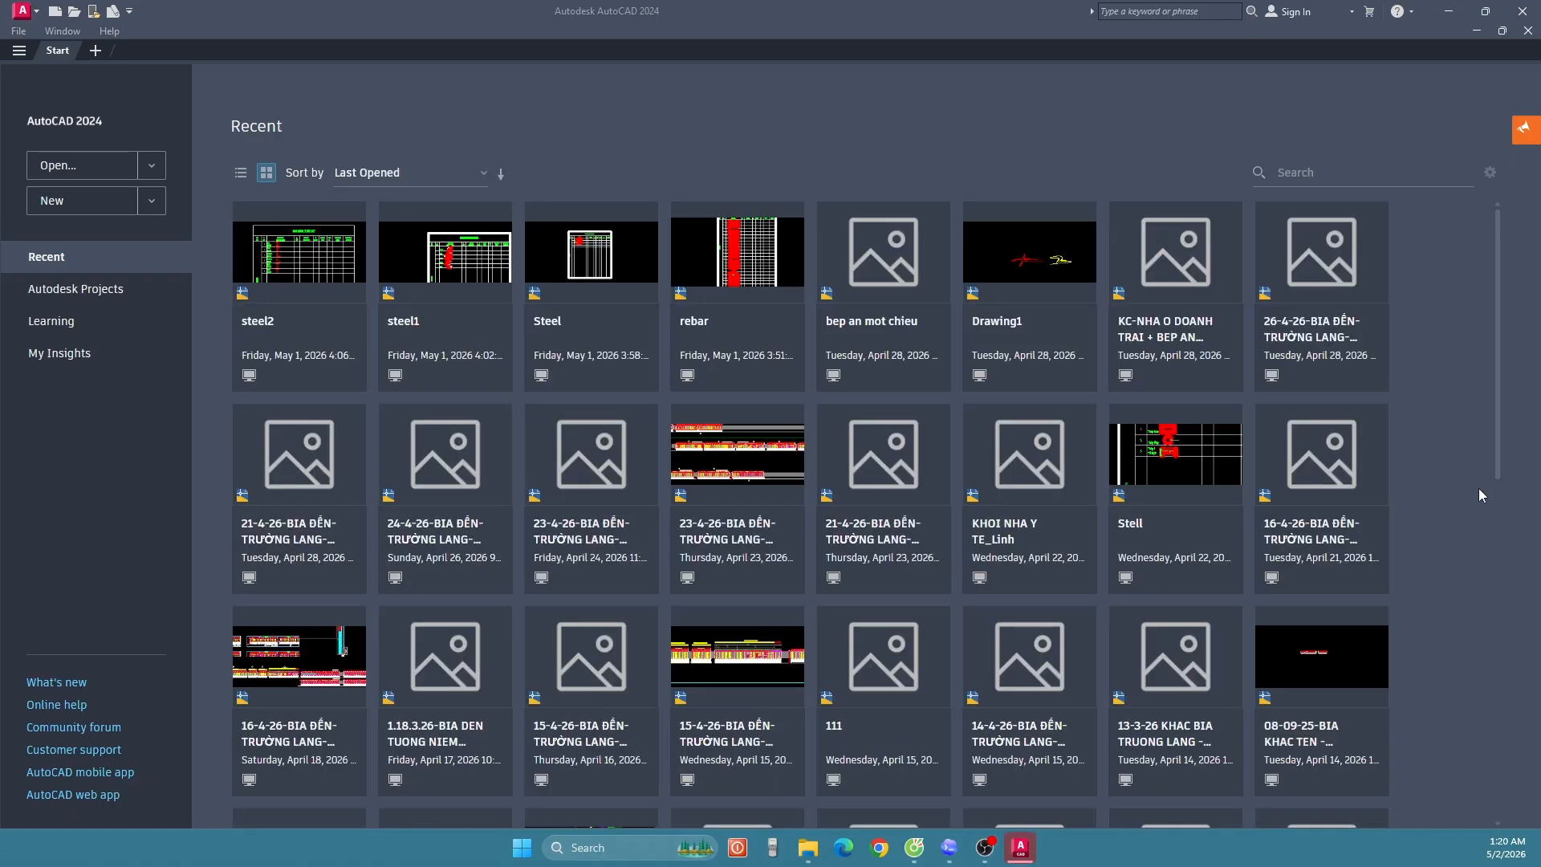
click(53, 201)
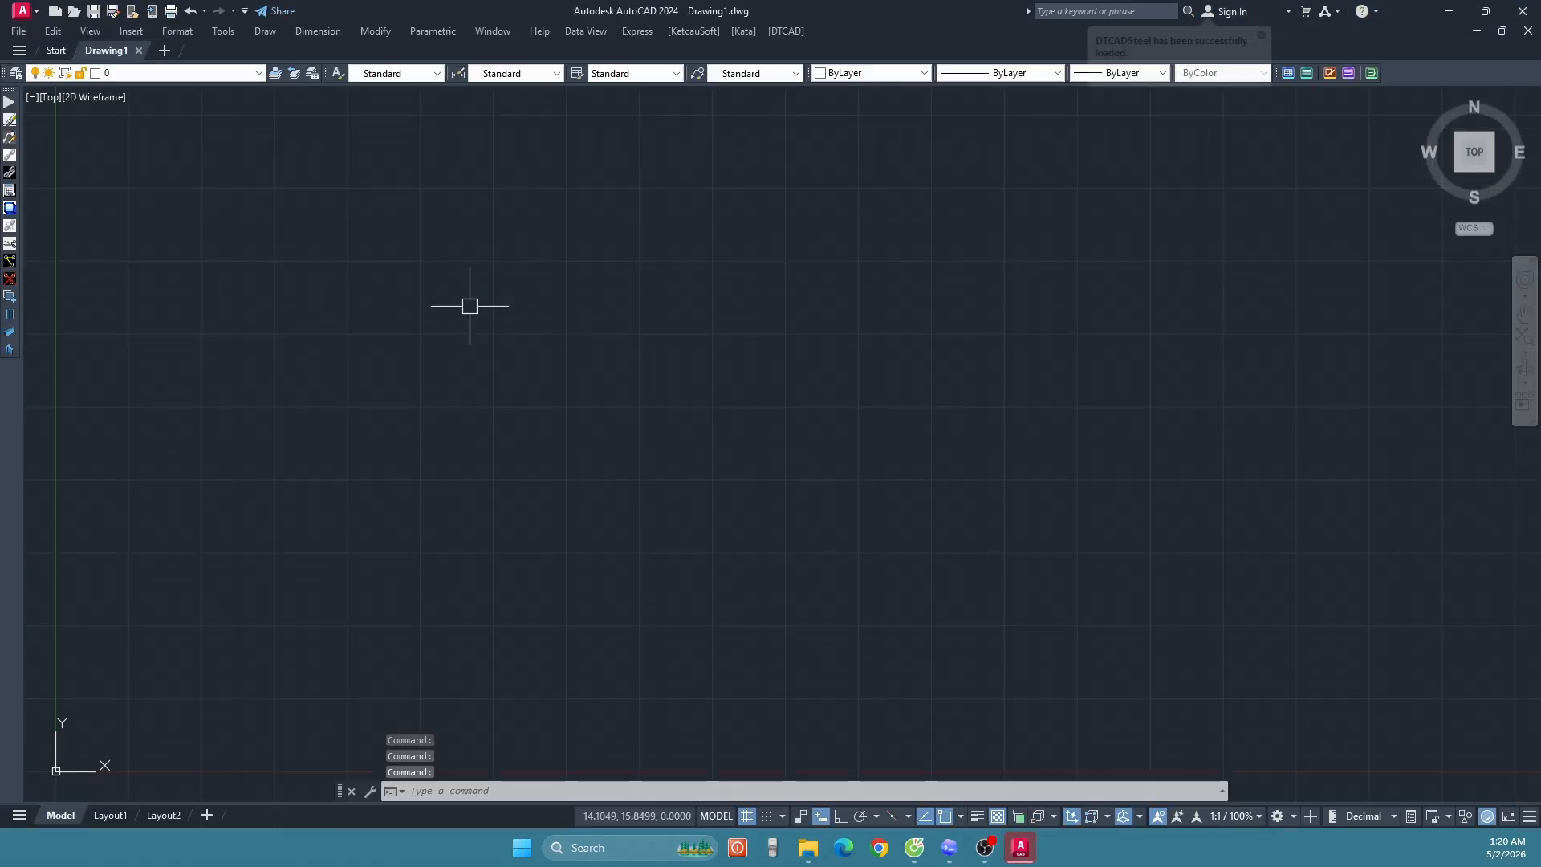
Step: Create a DTCAD rebar schedule table (TTK) with text height 2.2 mm and place it in the drawing
click(786, 31)
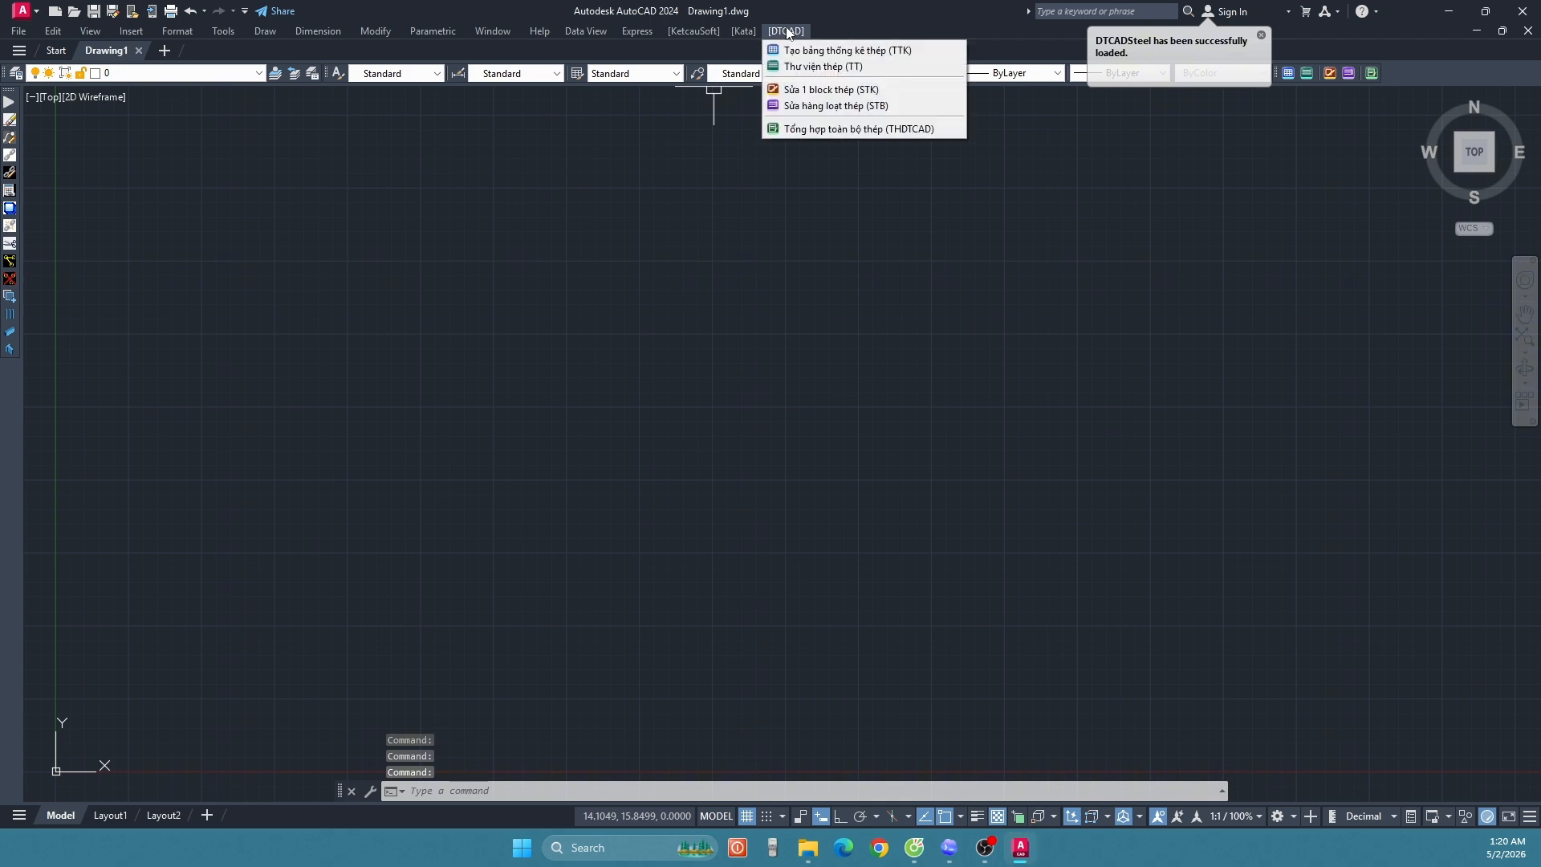
click(538, 341)
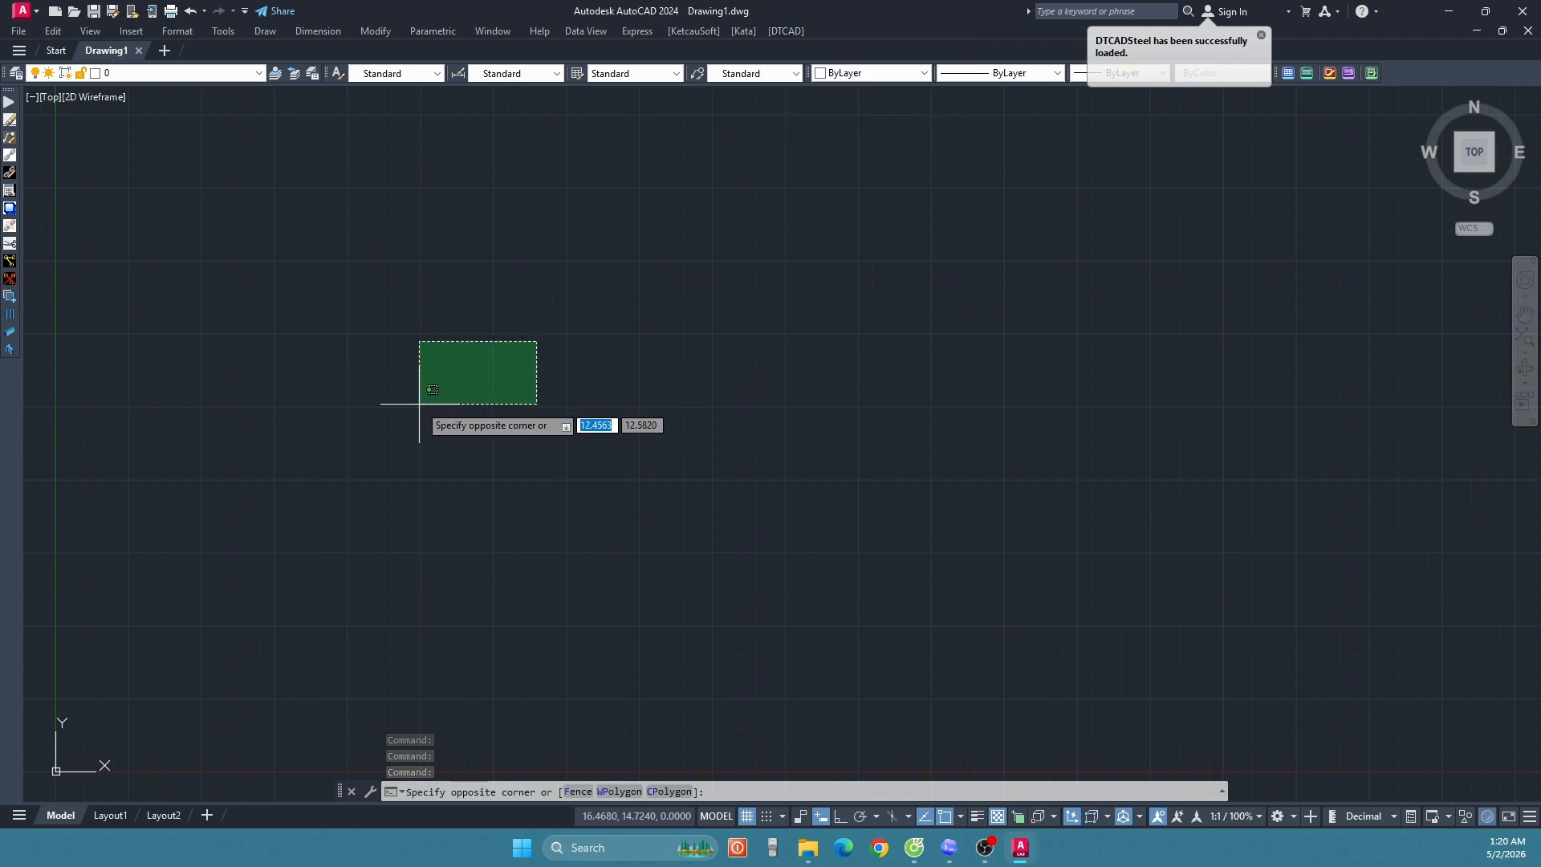
click(419, 403)
click(775, 36)
click(787, 50)
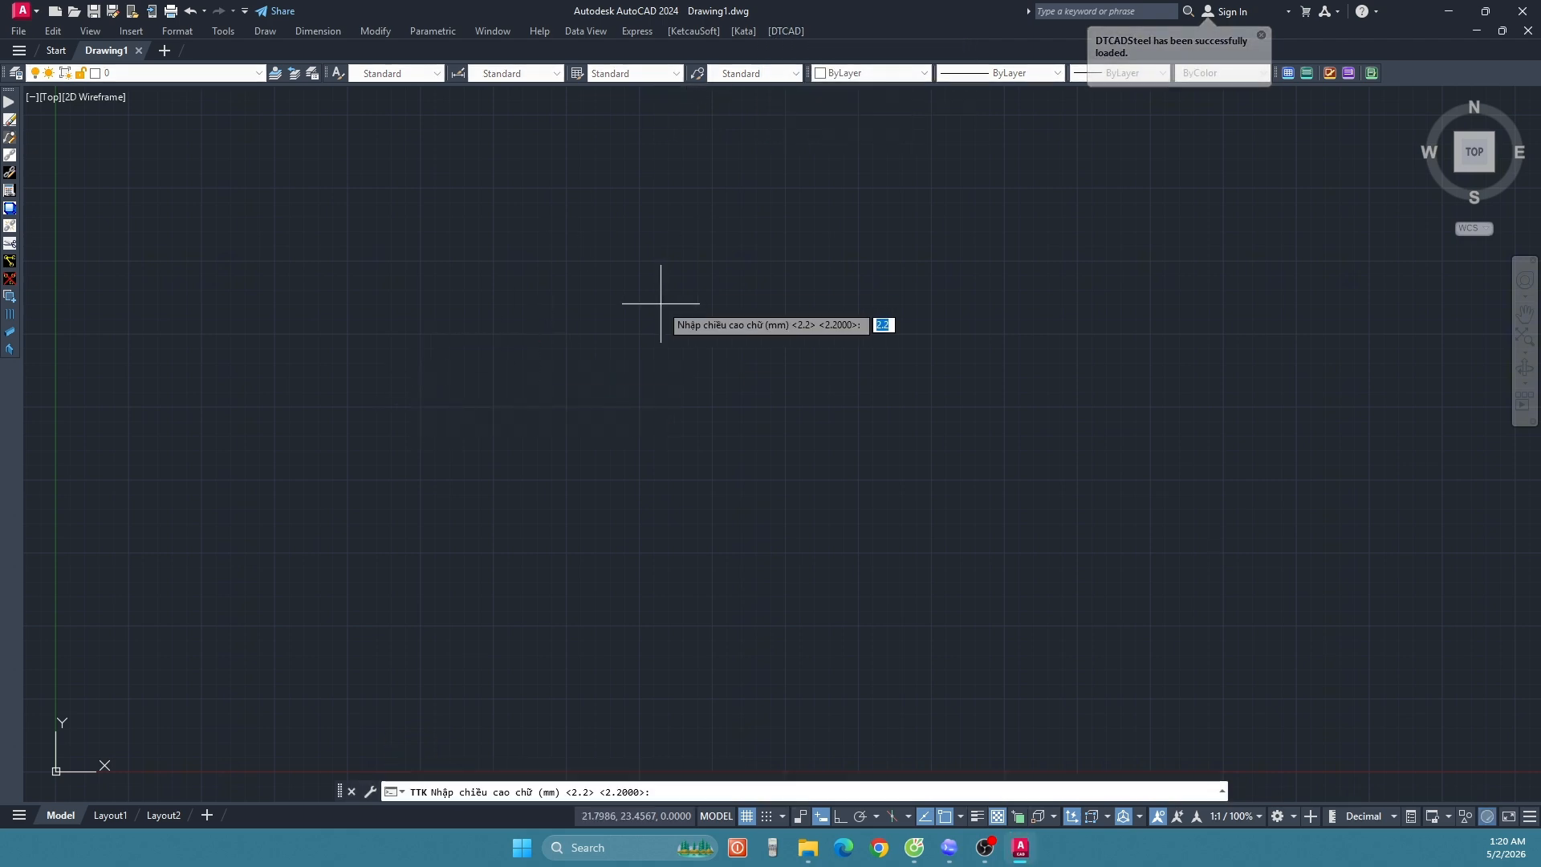
key(Return)
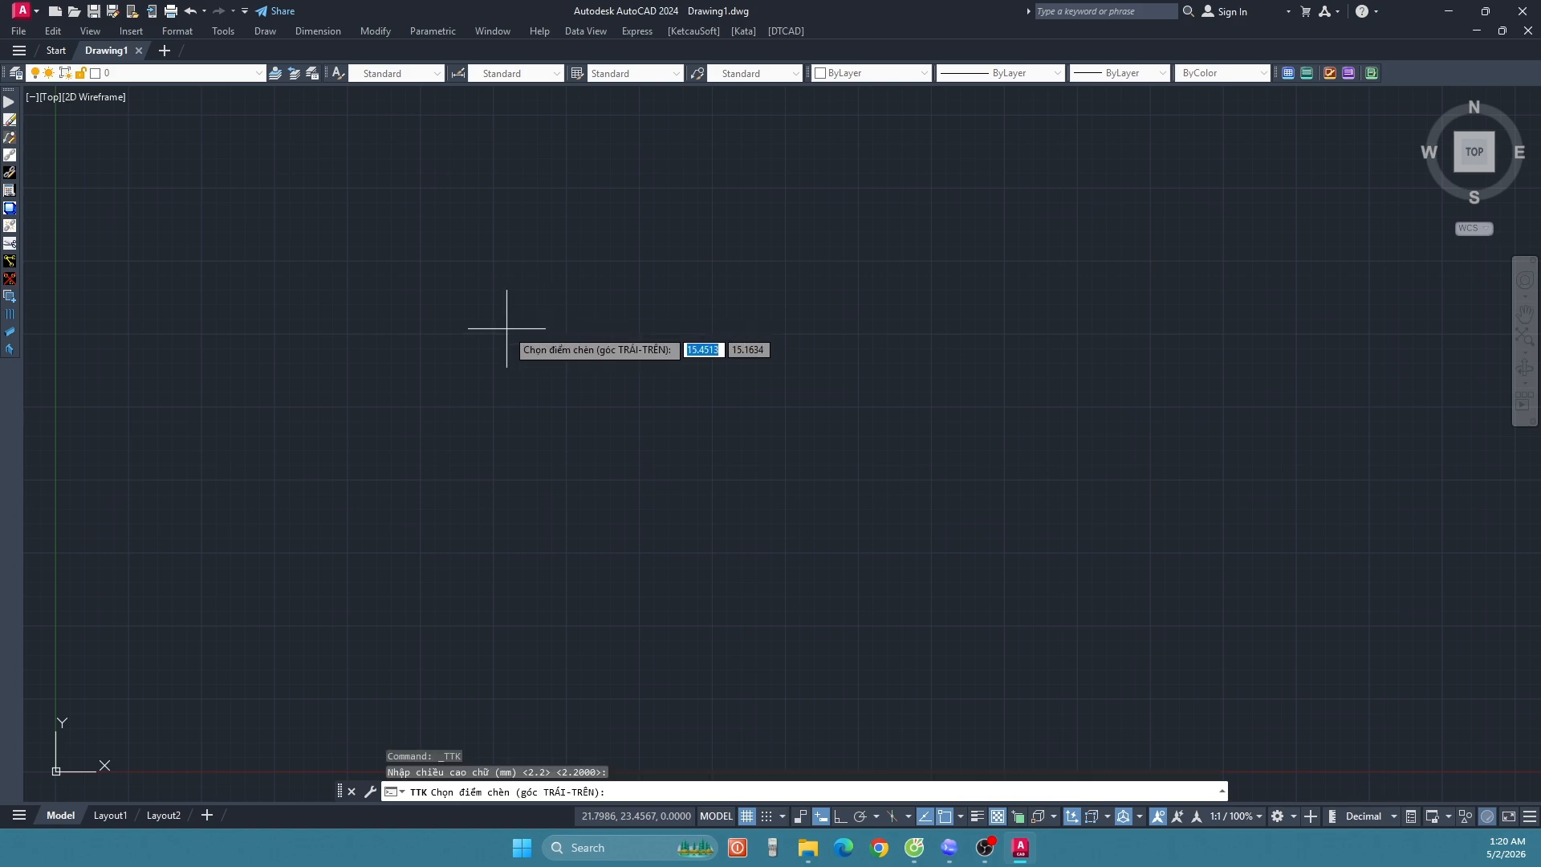
click(456, 309)
Step: Open the DTCAD steel library (TT) and examine its built-up, cold-formed and hot-rolled groups and the About information
text(z)
key(Return)
text(e)
key(Return)
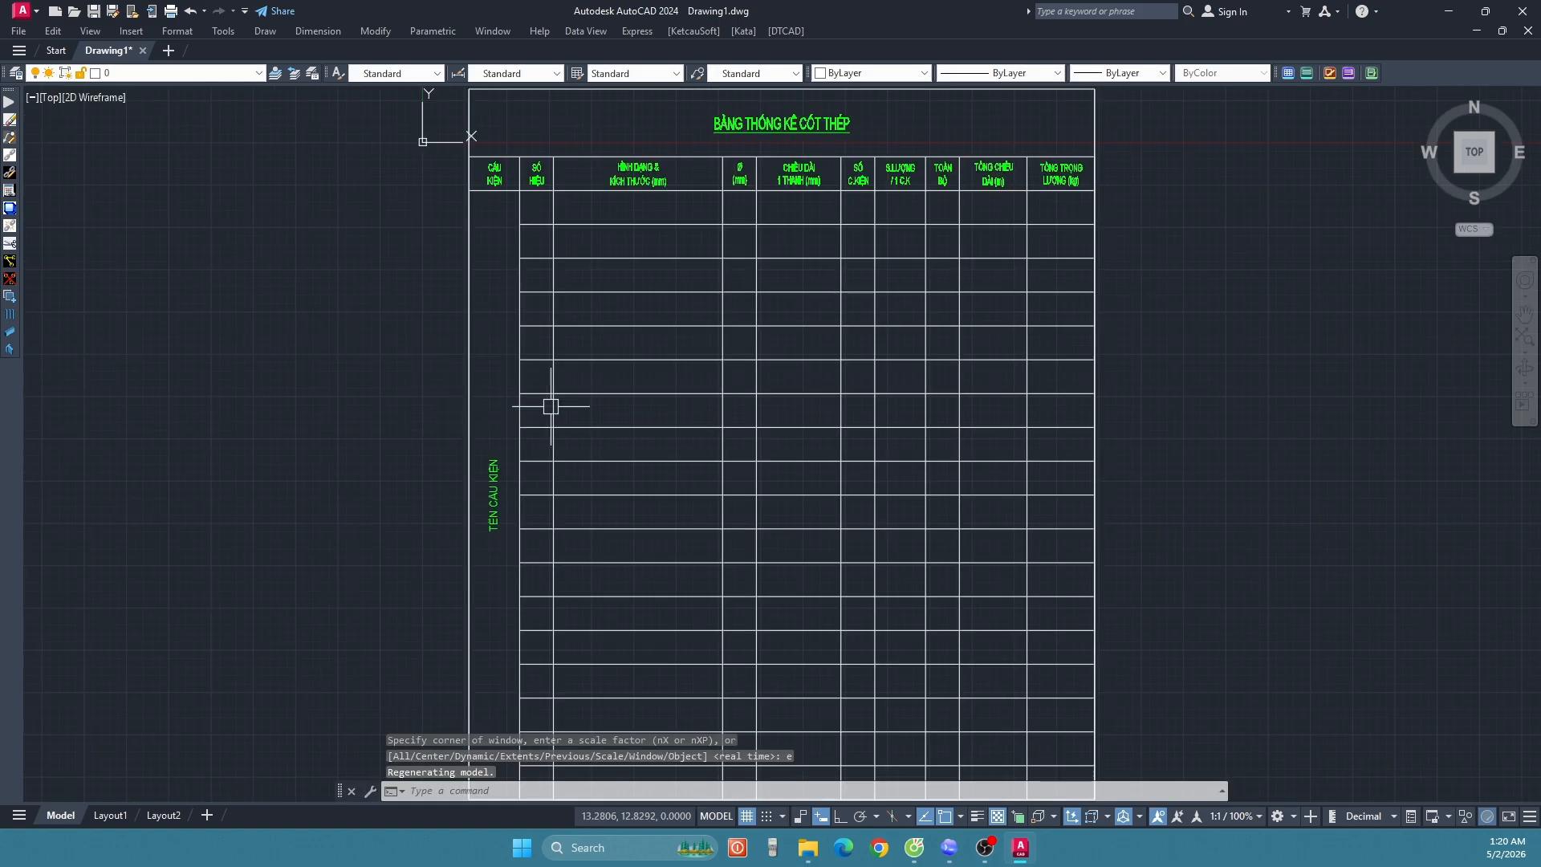
scroll(585, 378, up, 2)
middle_drag(602, 348, 507, 351)
text(TT)
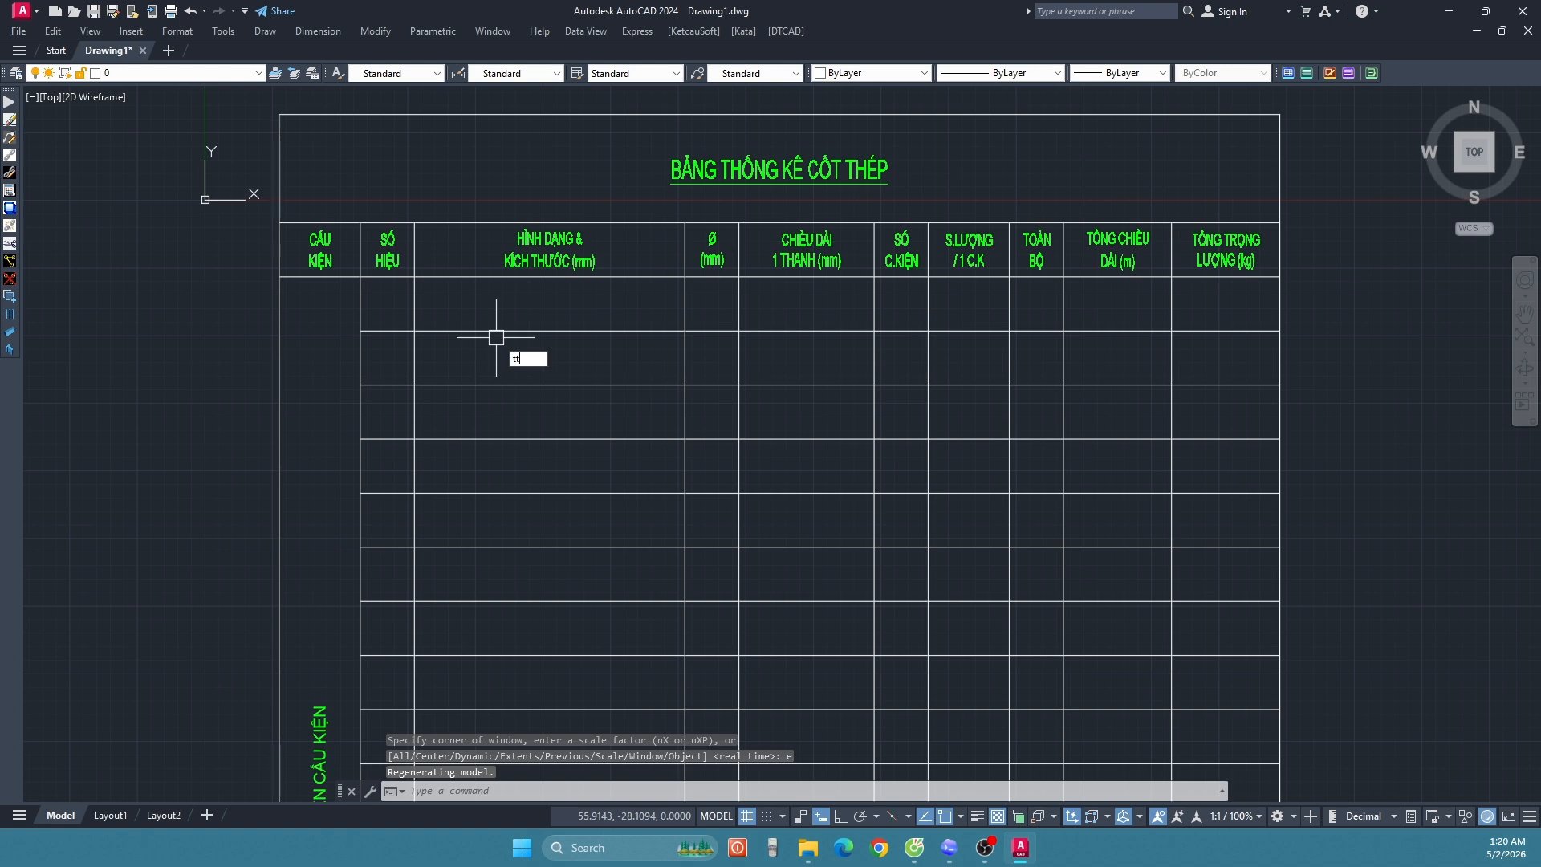
key(Return)
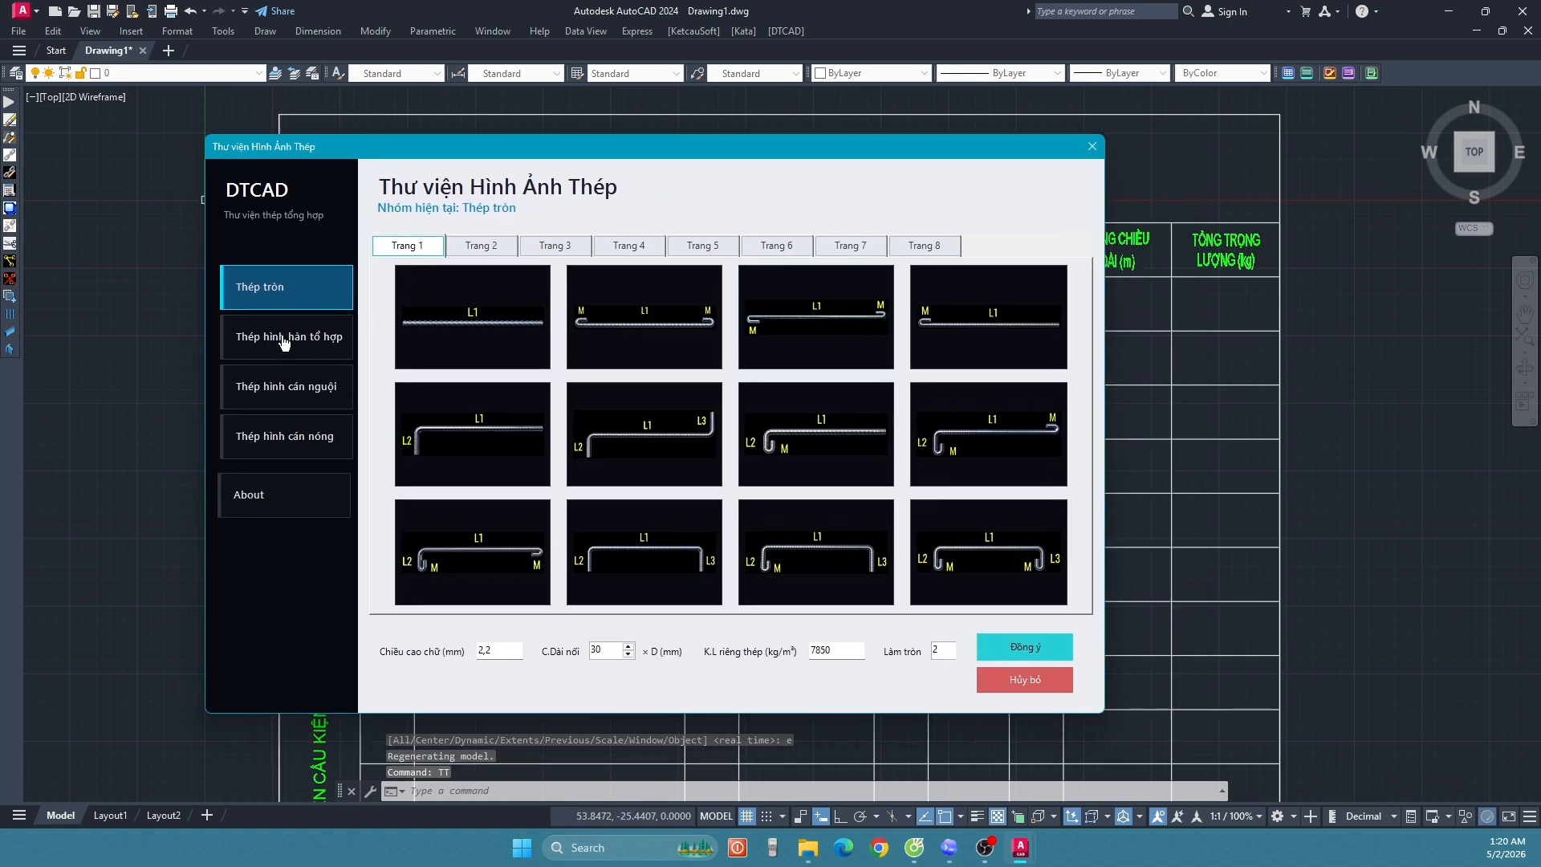
click(283, 342)
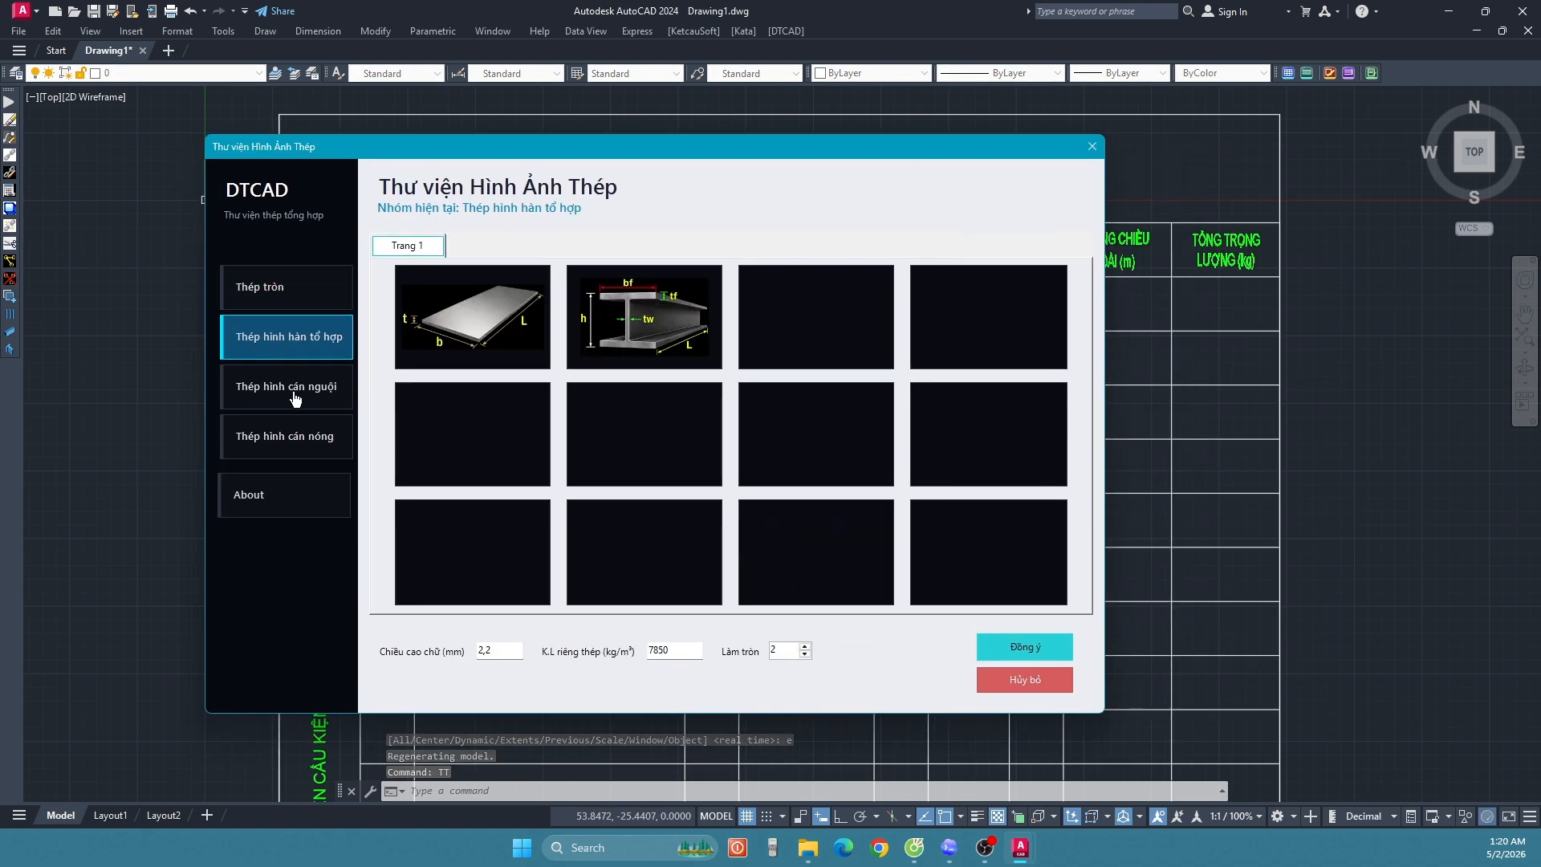
click(282, 387)
click(282, 436)
click(273, 491)
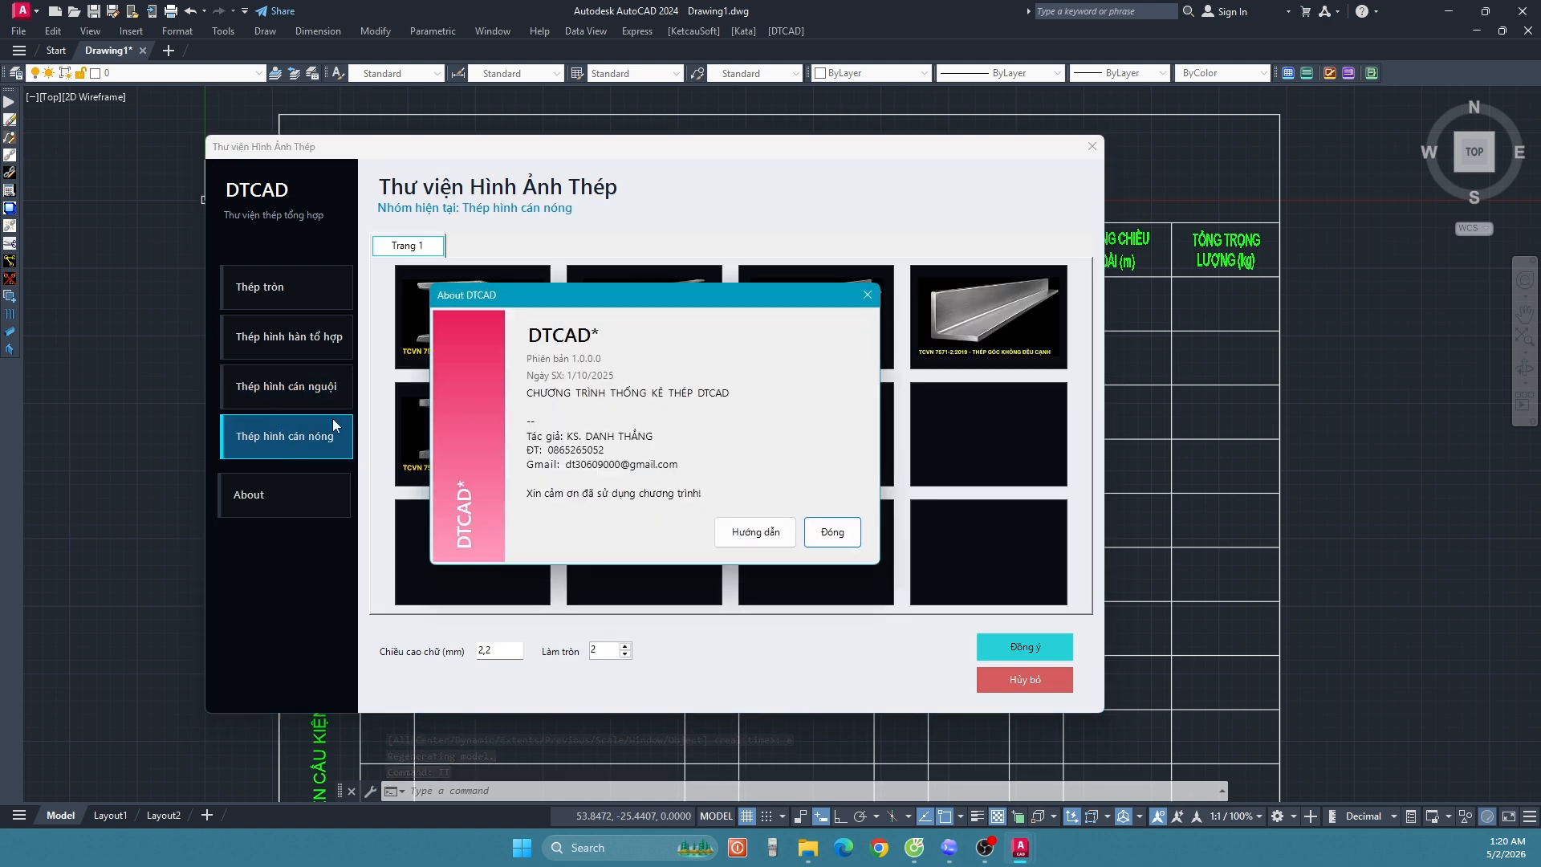
click(835, 531)
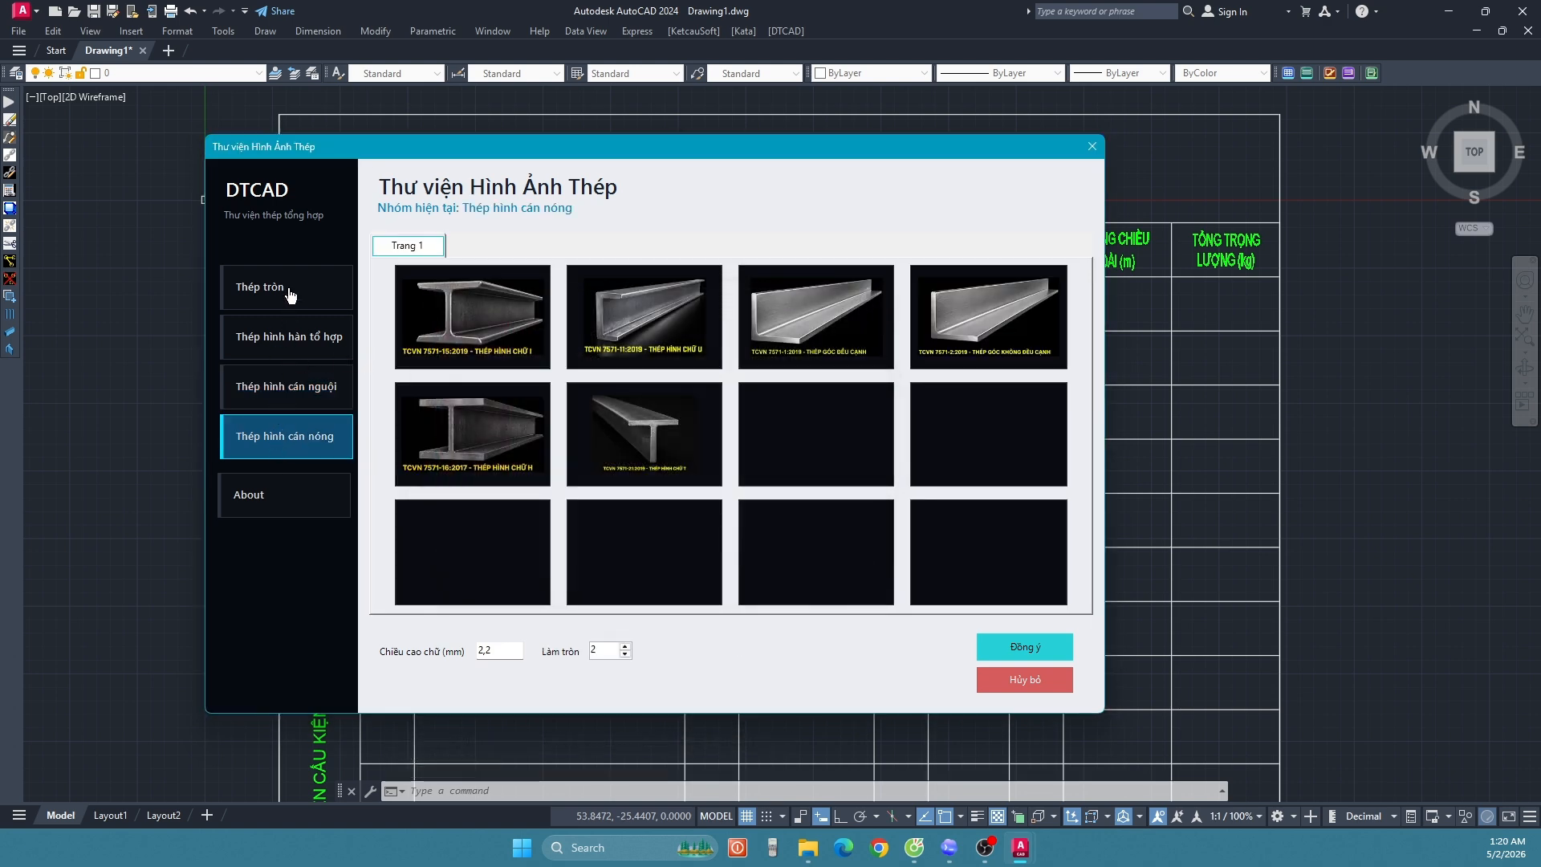
Step: Insert the straight L1 bar from the Thép tròn group at the lower-left corner of the schedule's first Số hiệu cell
click(290, 295)
click(447, 347)
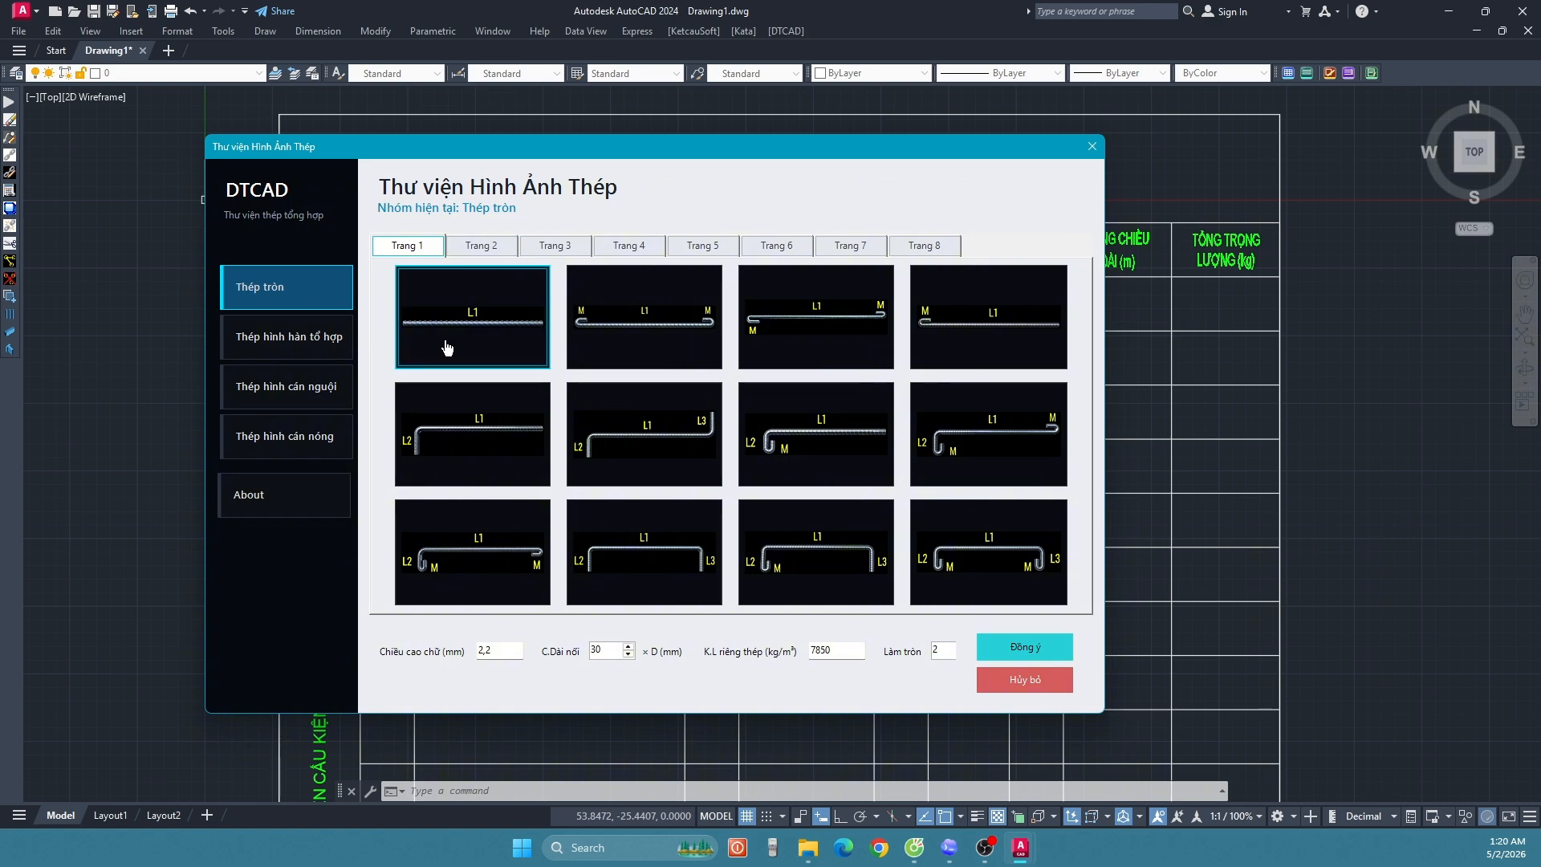
click(1025, 646)
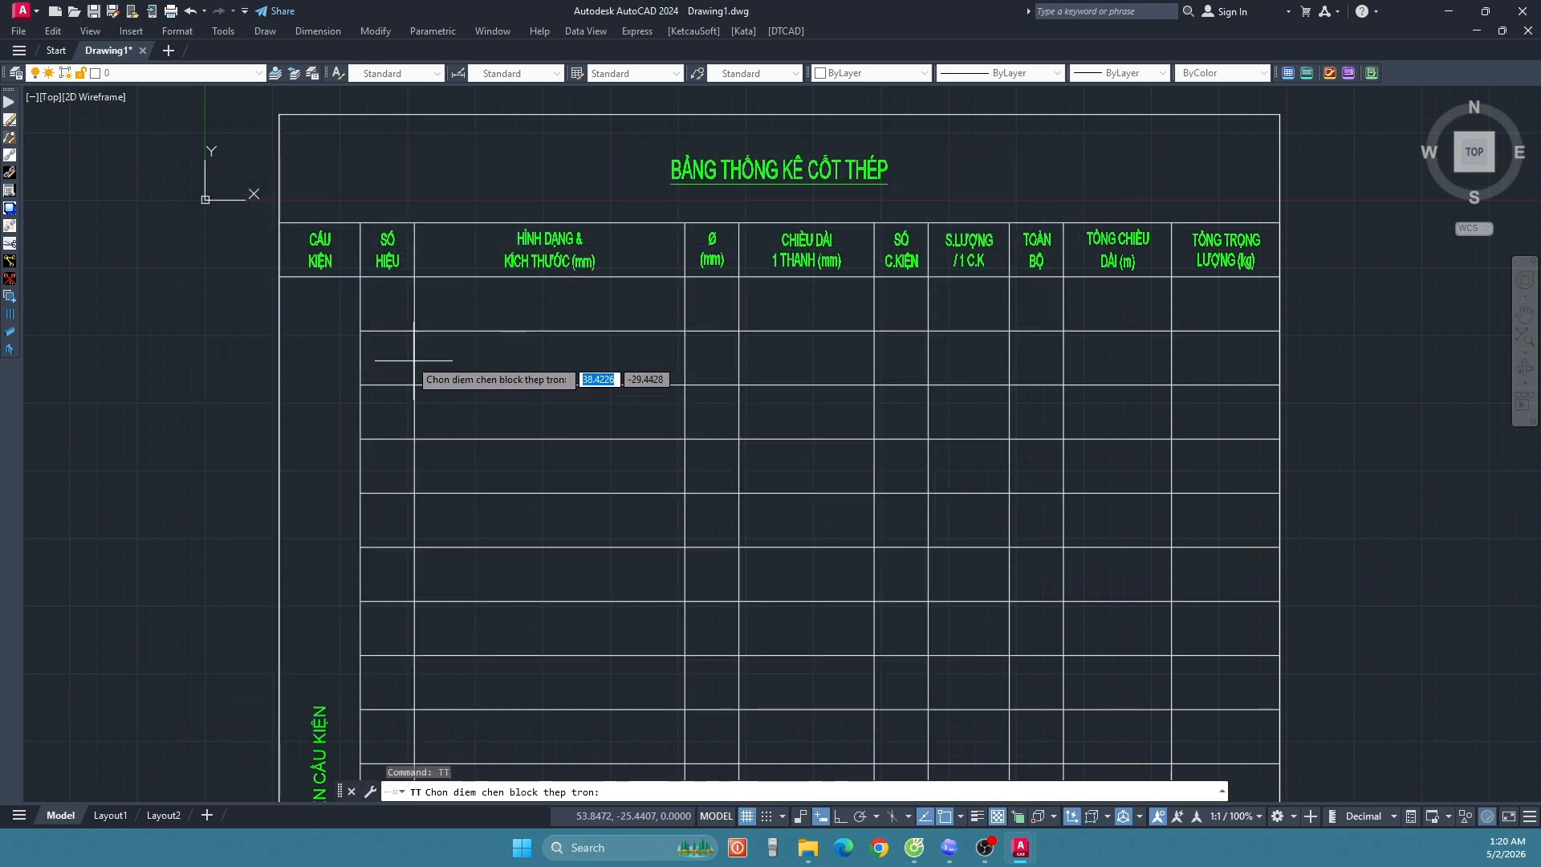
click(364, 337)
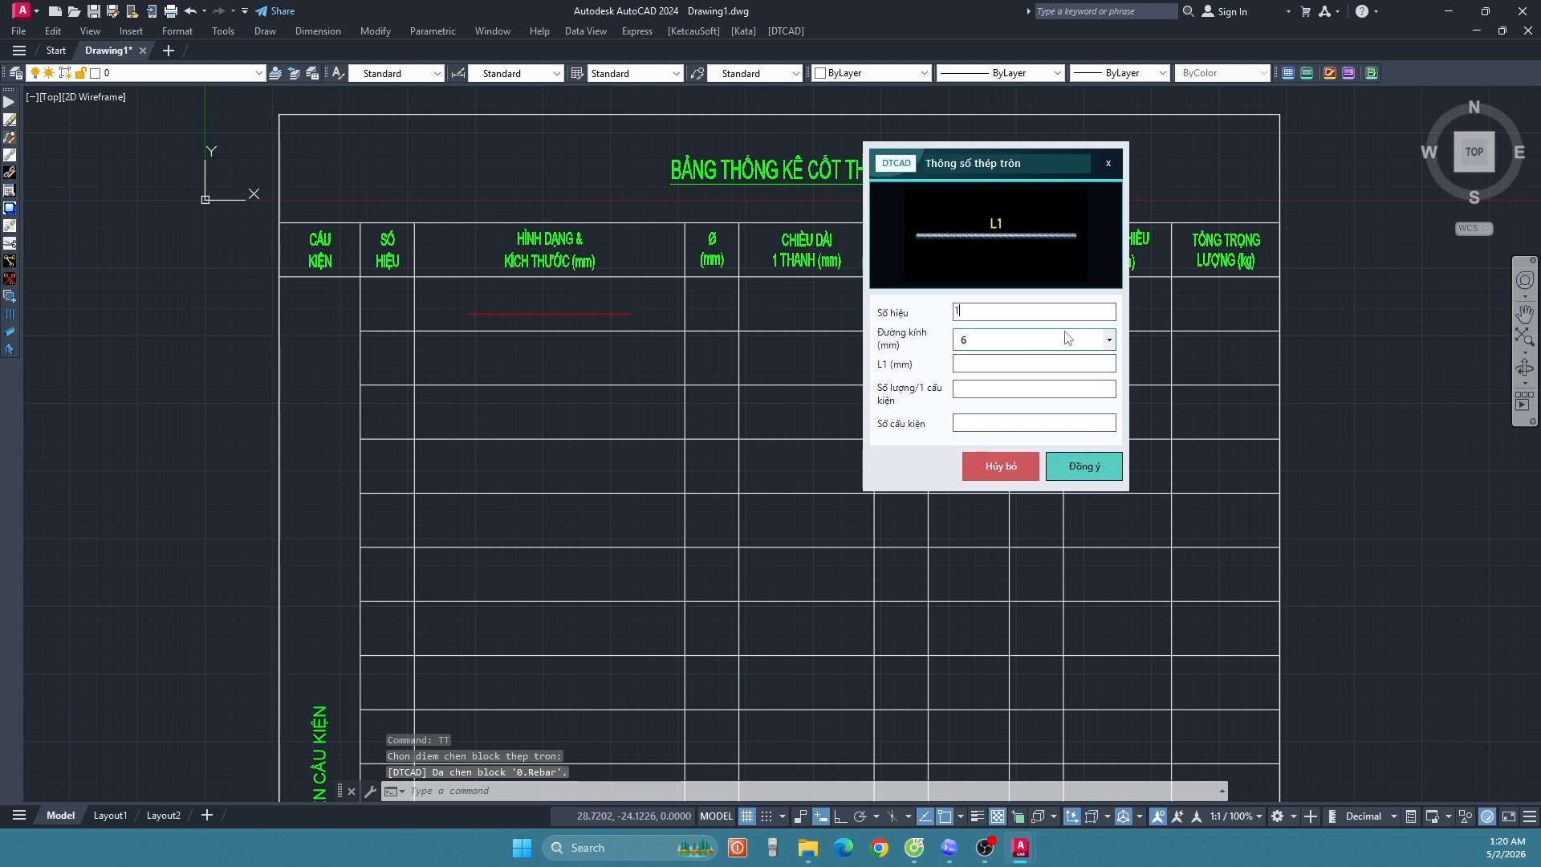
Step: Define the straight bar as number 1, diameter 10 mm, L1 10000 mm, quantity 1 per member and 1 member
click(1067, 338)
click(987, 391)
click(976, 362)
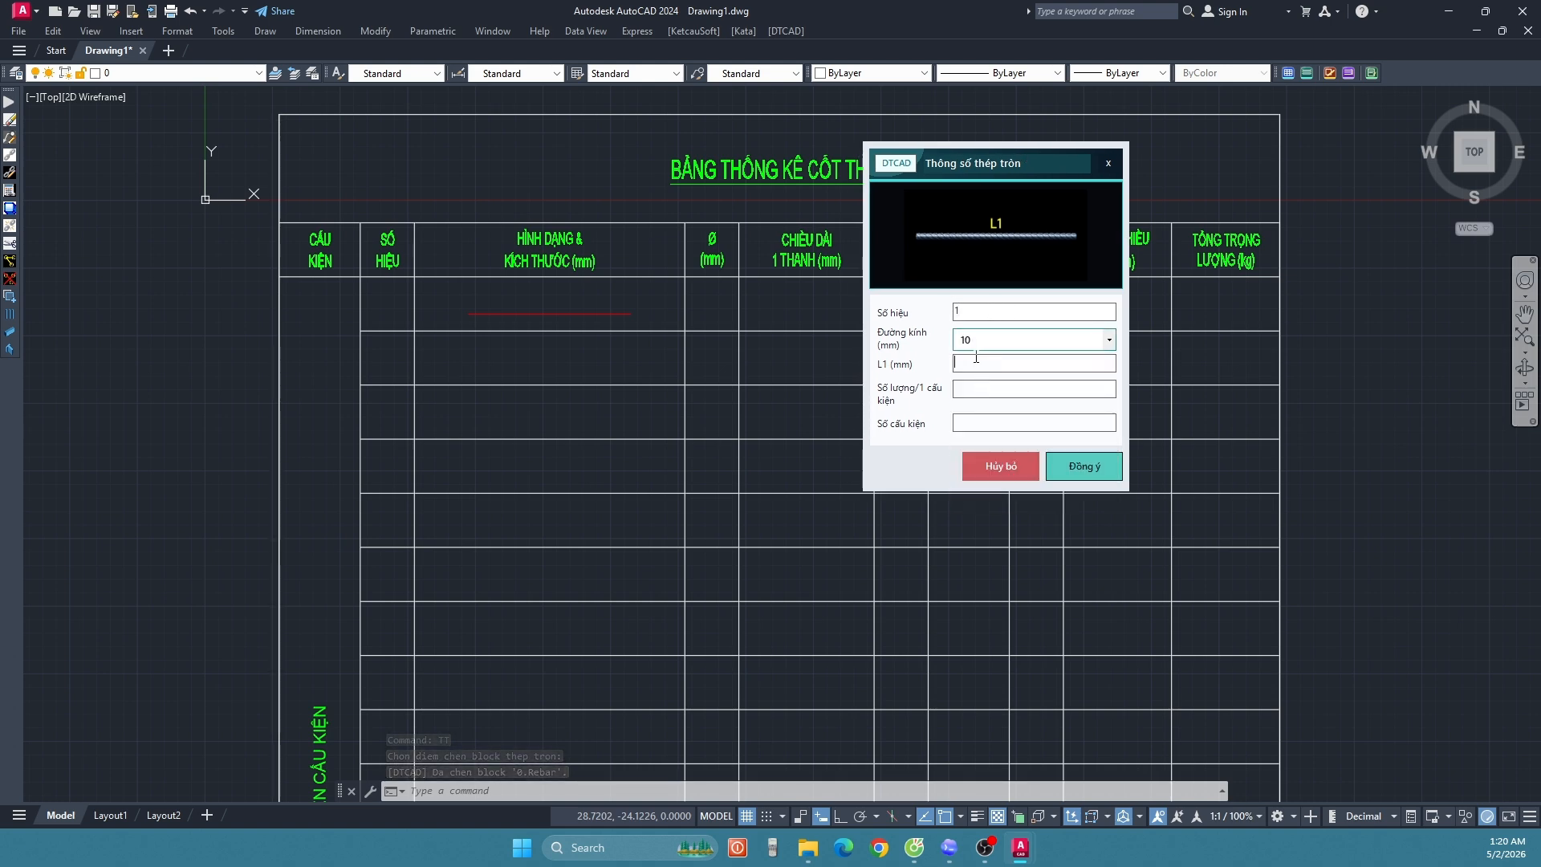
text(10000)
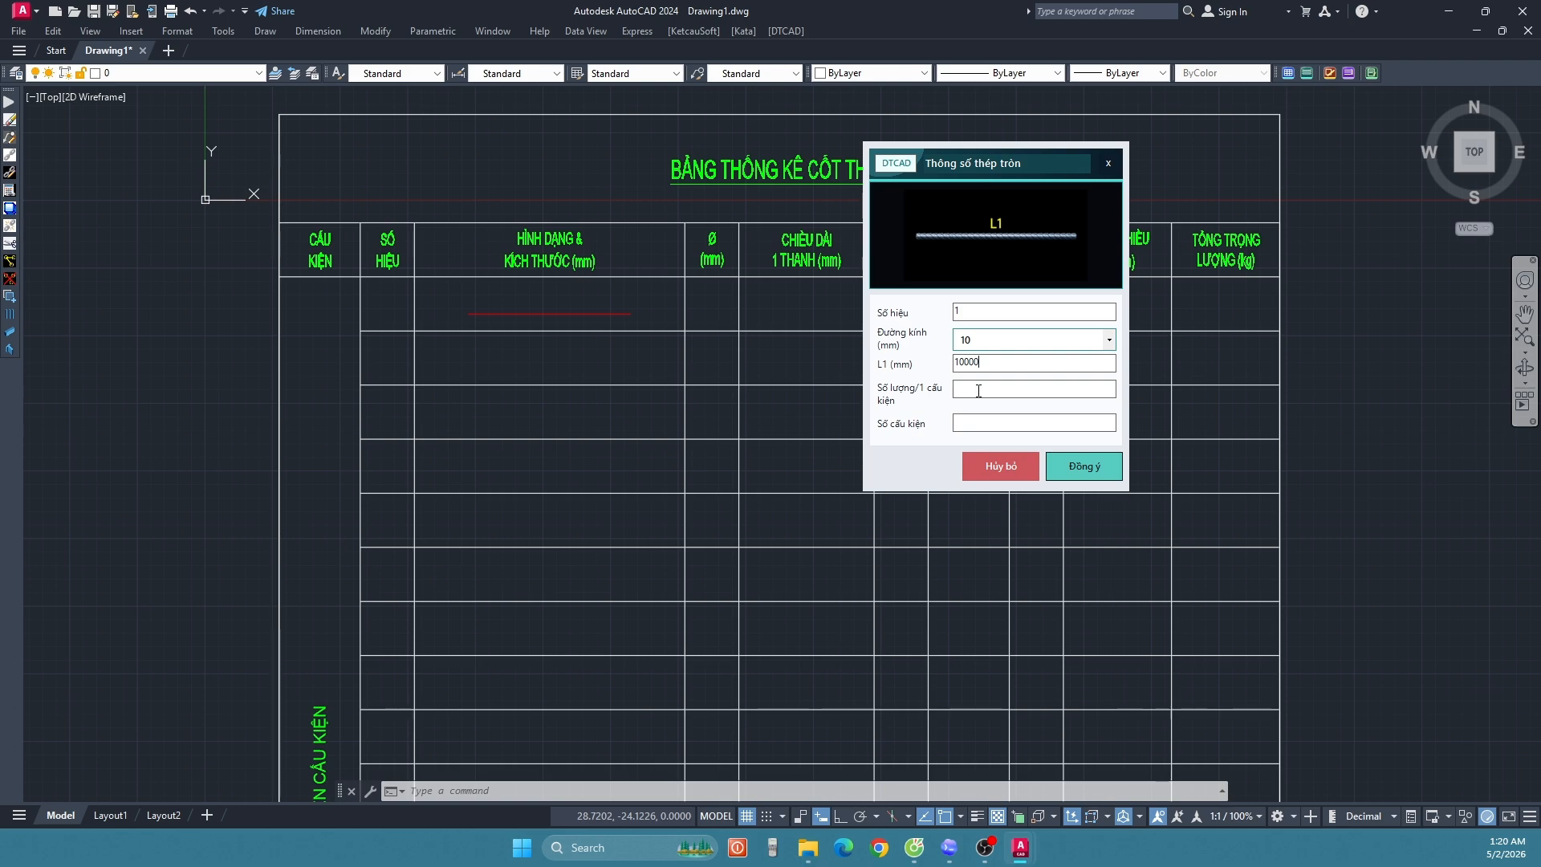
text(1)
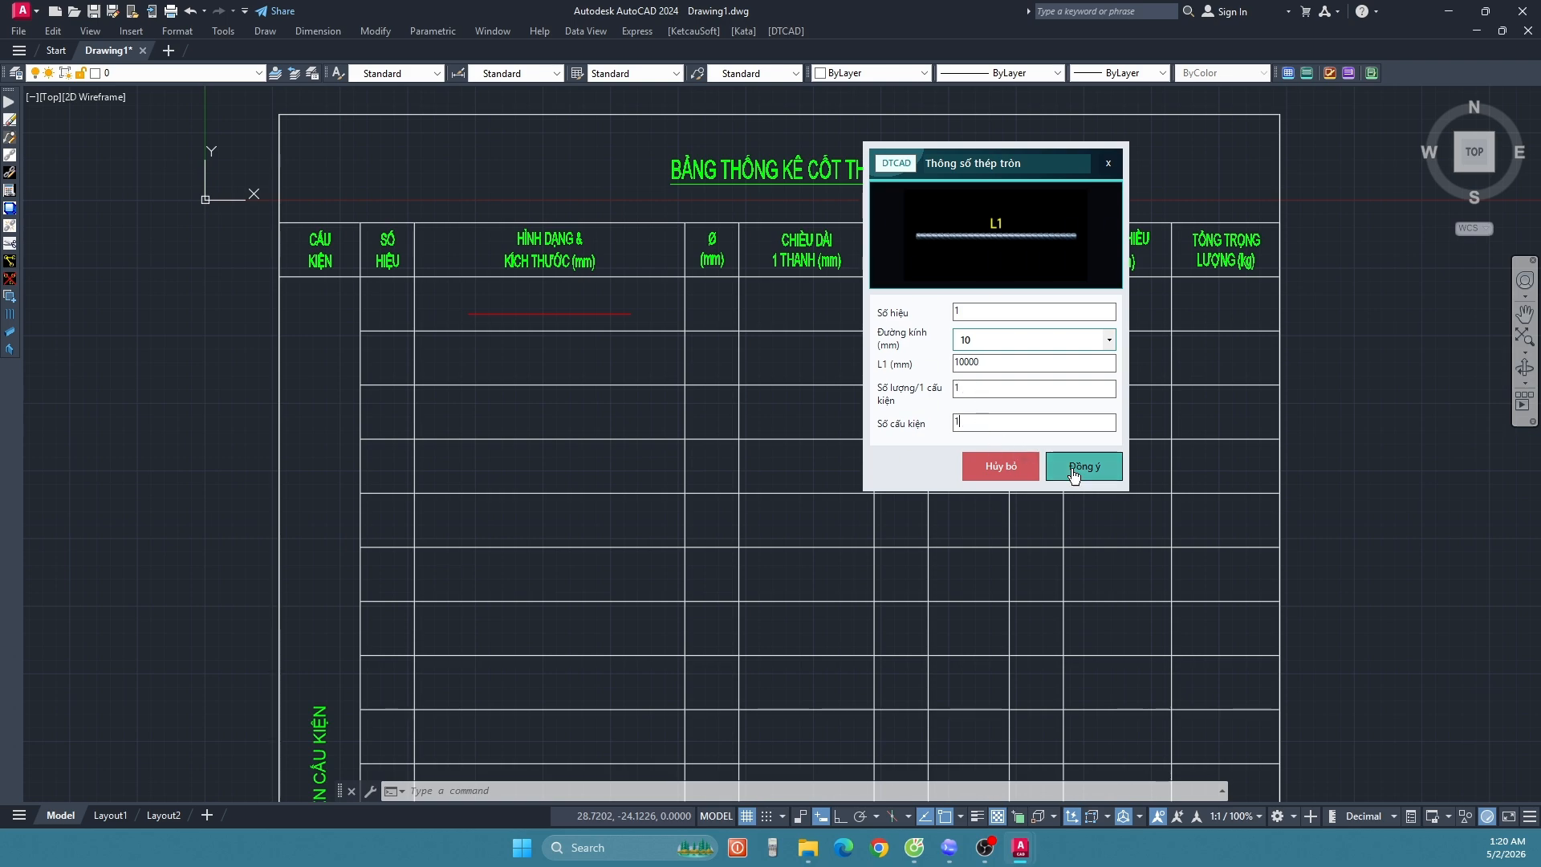
click(1077, 467)
Step: Examine the first schedule row and the bar shapes on Trang 2 to Trang 7 of the steel library's Thép tròn group
scroll(1230, 340, up, 5)
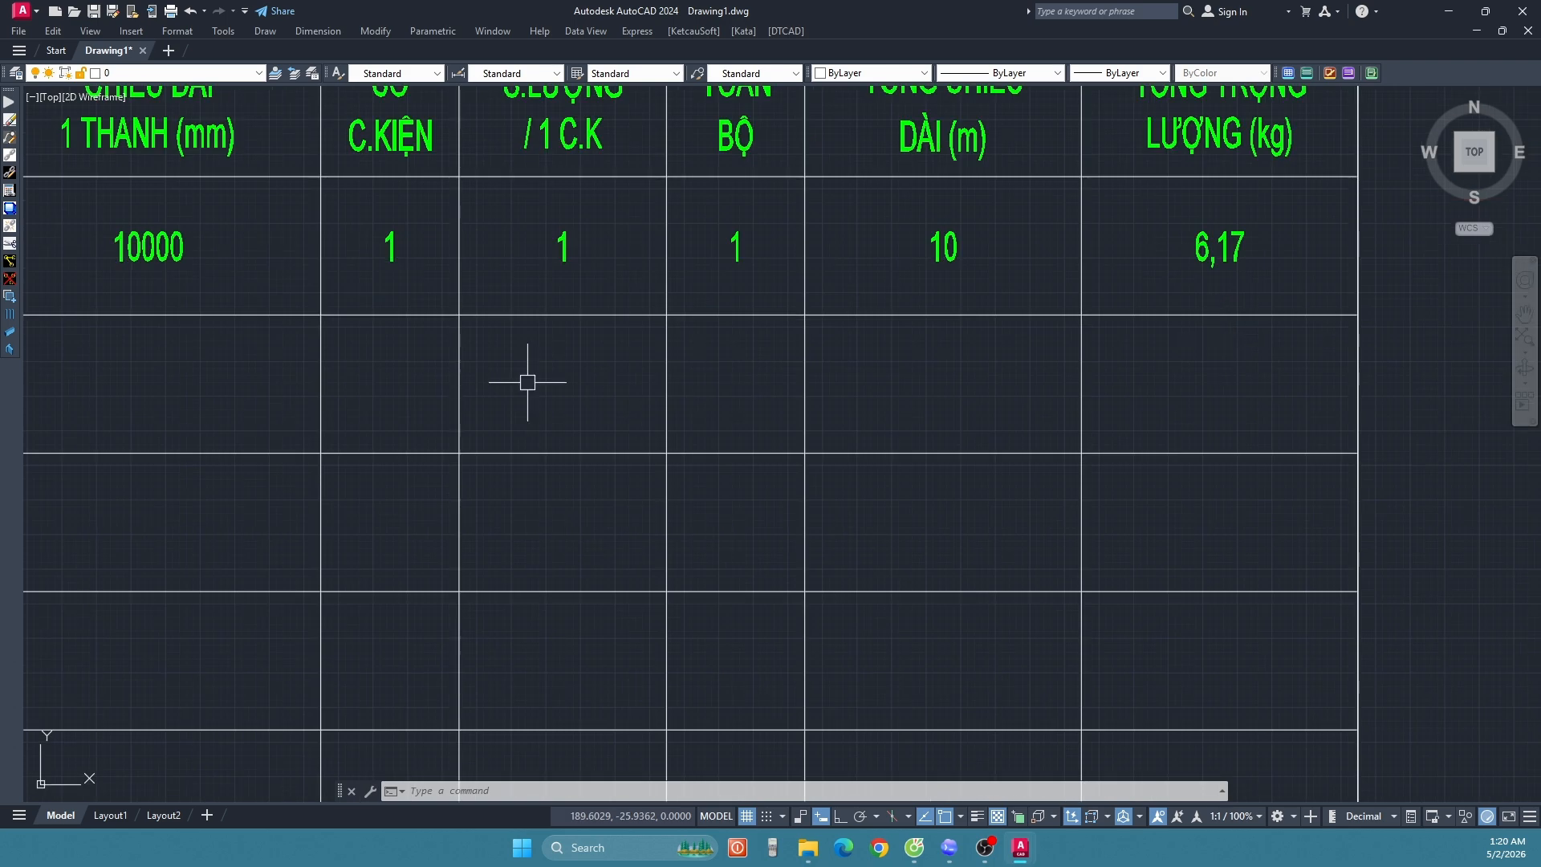
scroll(527, 379, down, 5)
scroll(350, 349, up, 3)
scroll(350, 349, down, 4)
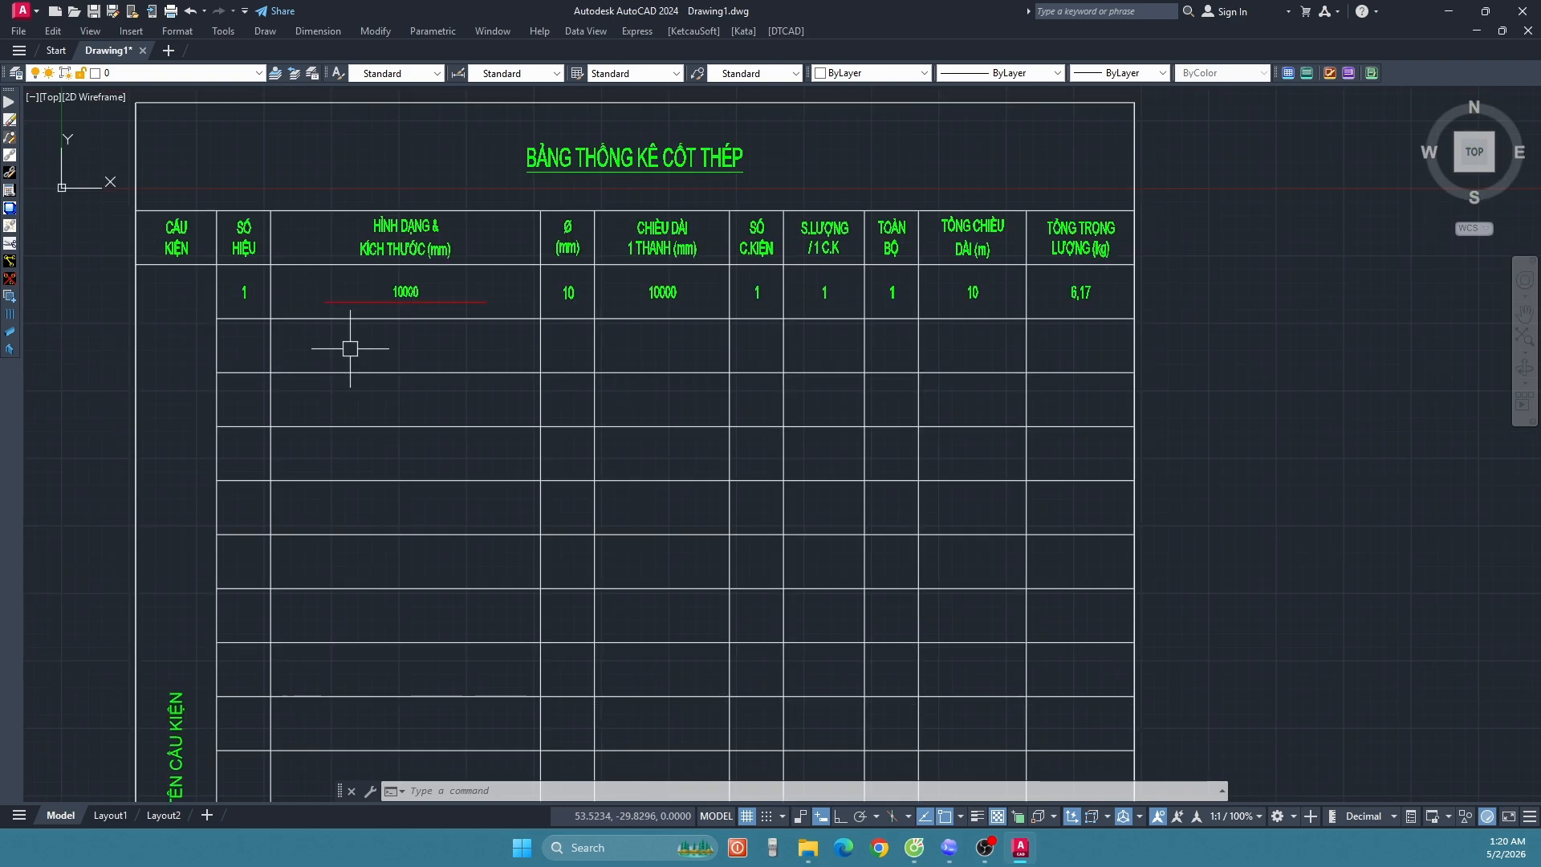
text(TT)
key(Return)
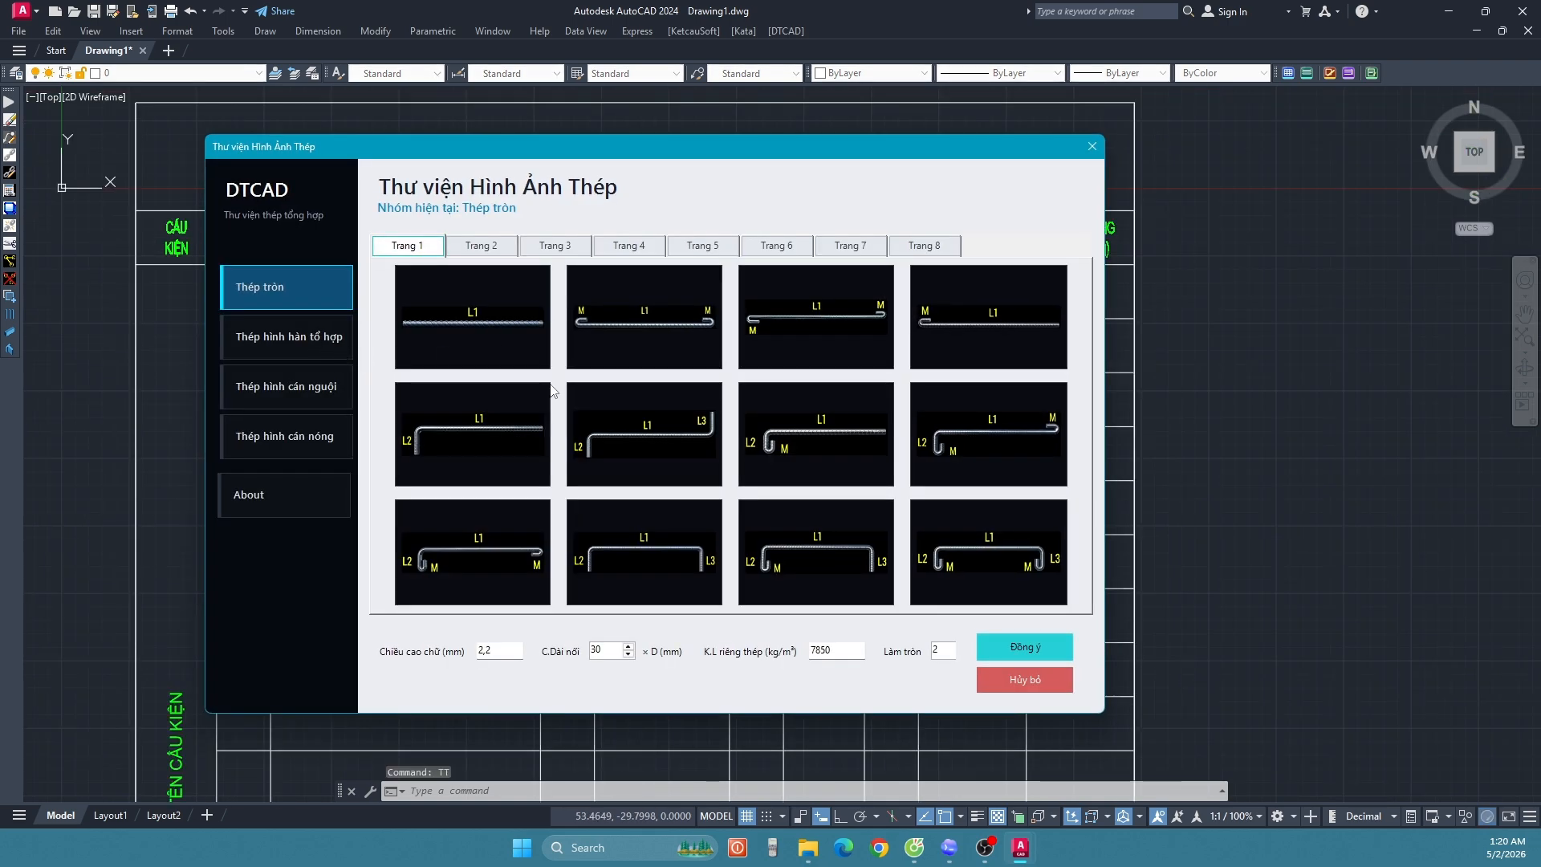
click(488, 251)
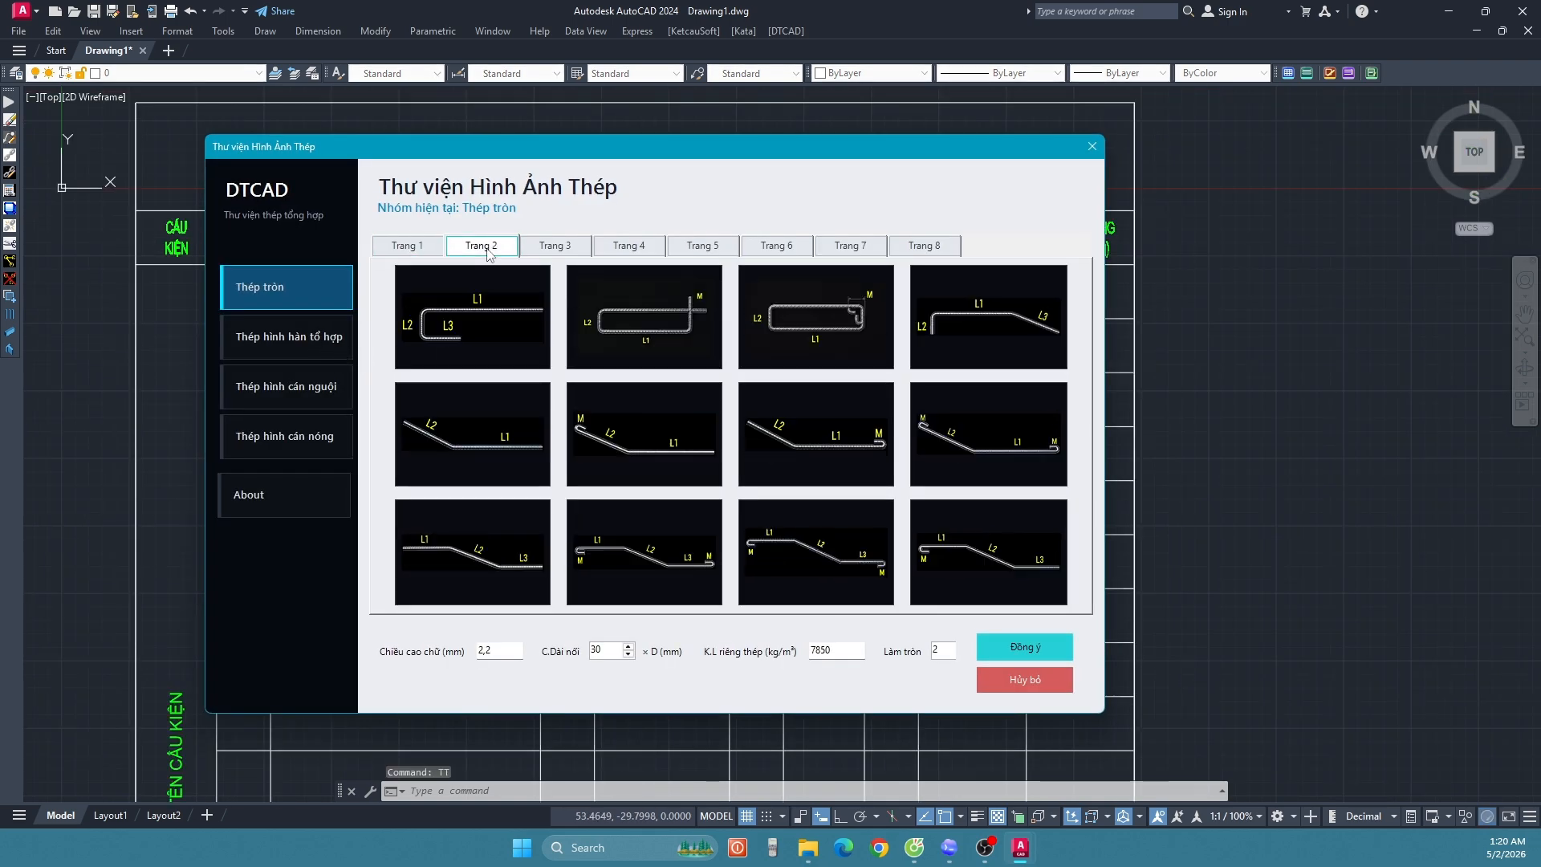
click(549, 248)
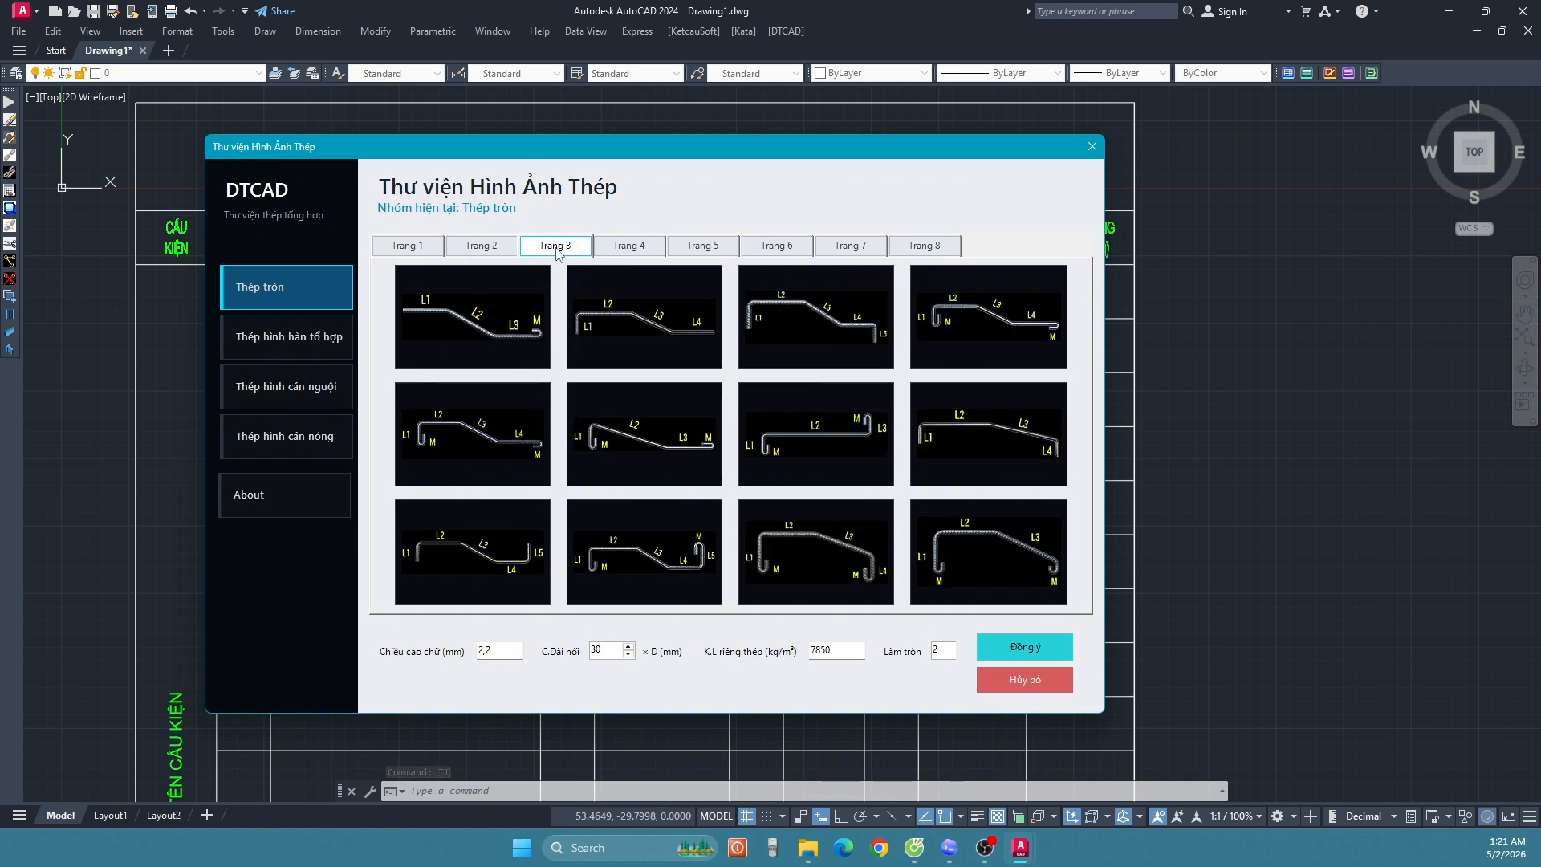
click(630, 247)
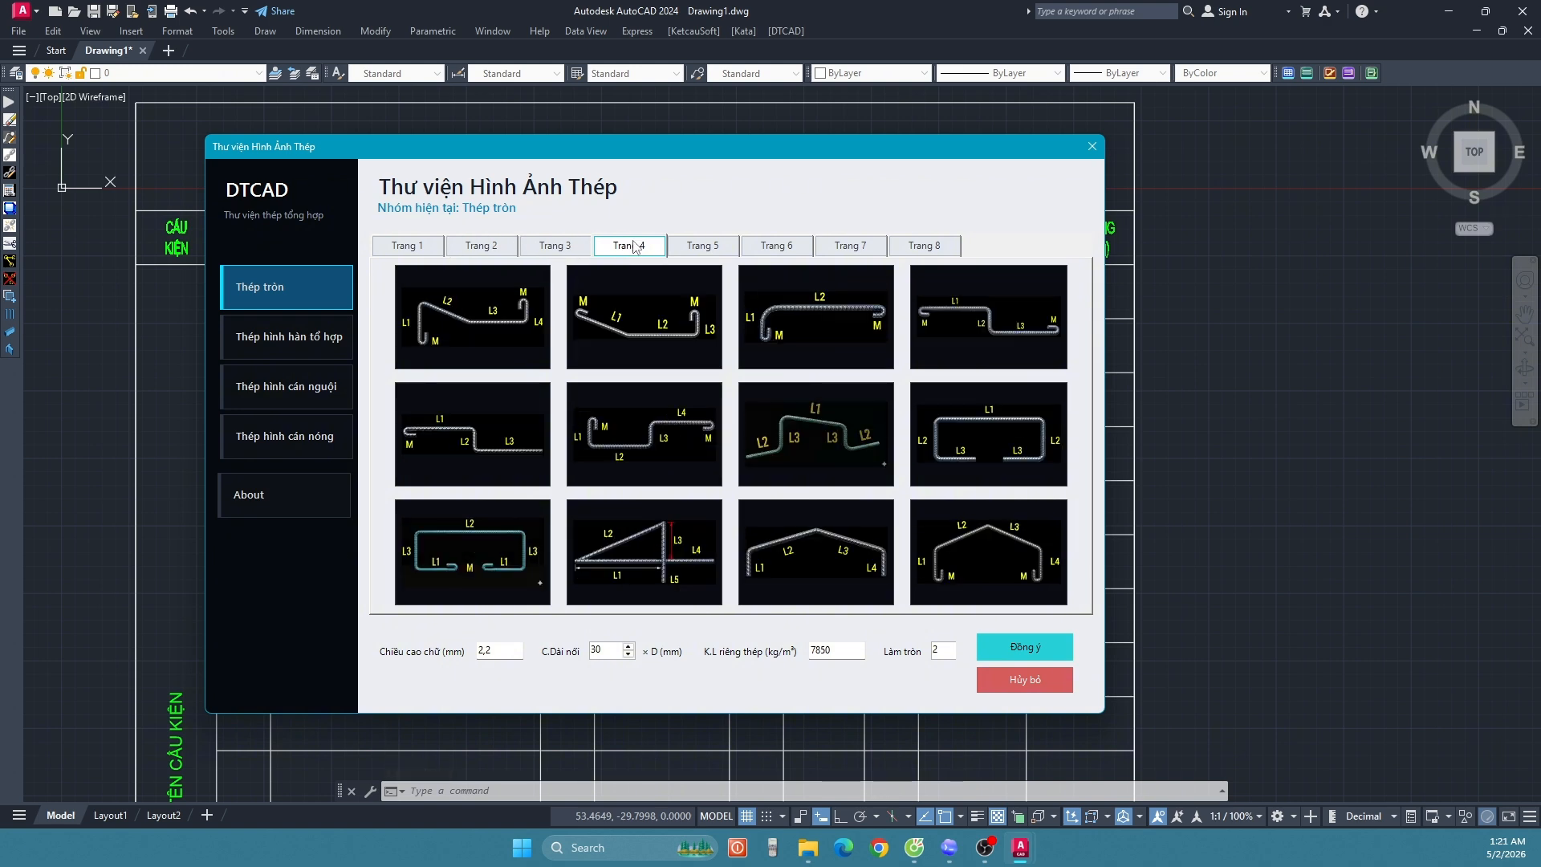
click(706, 249)
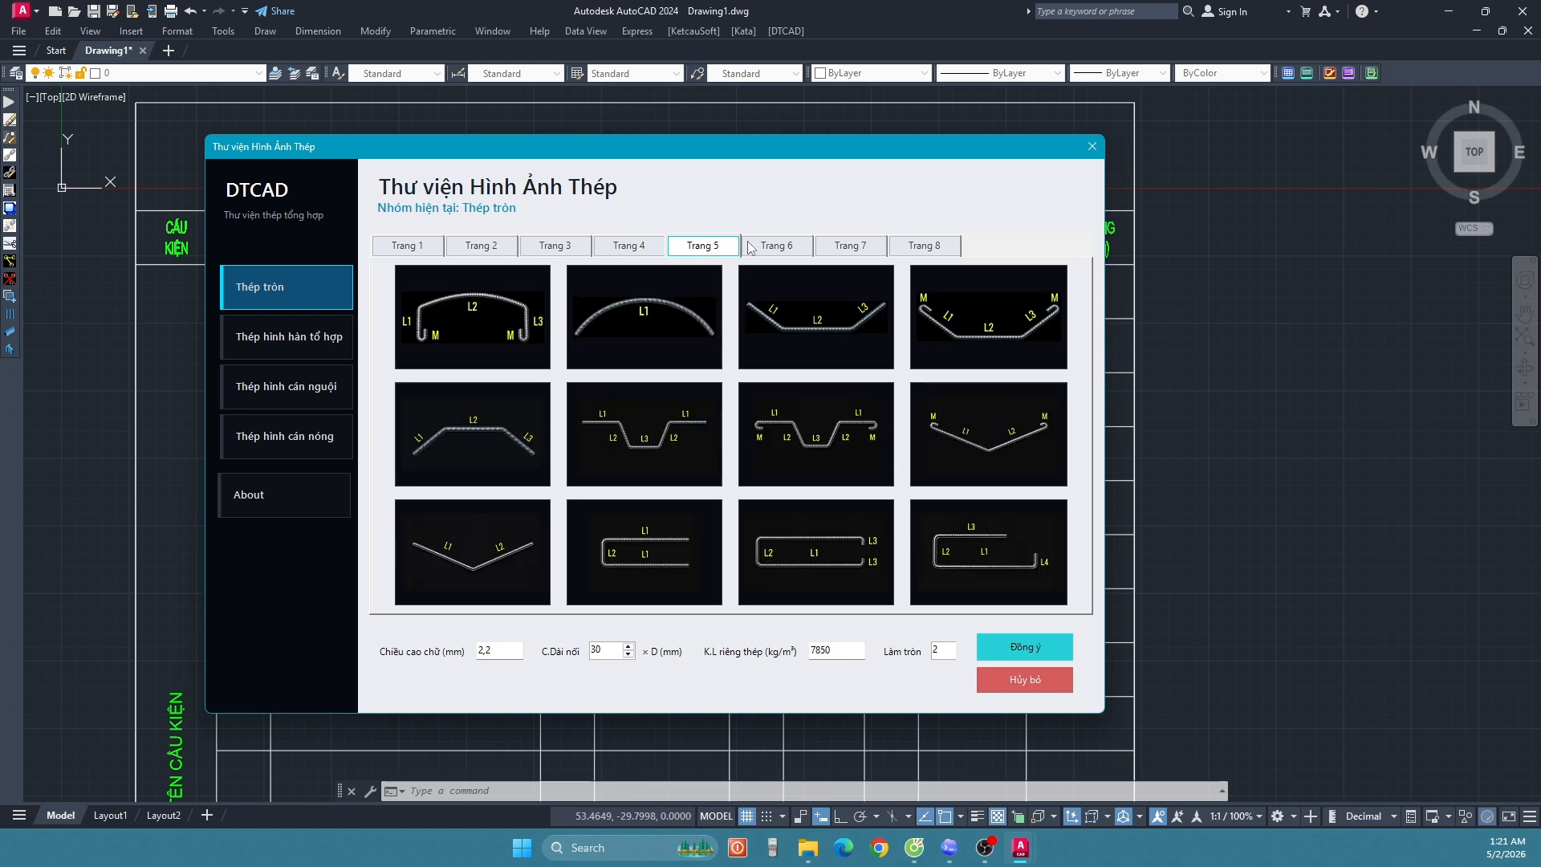
click(775, 250)
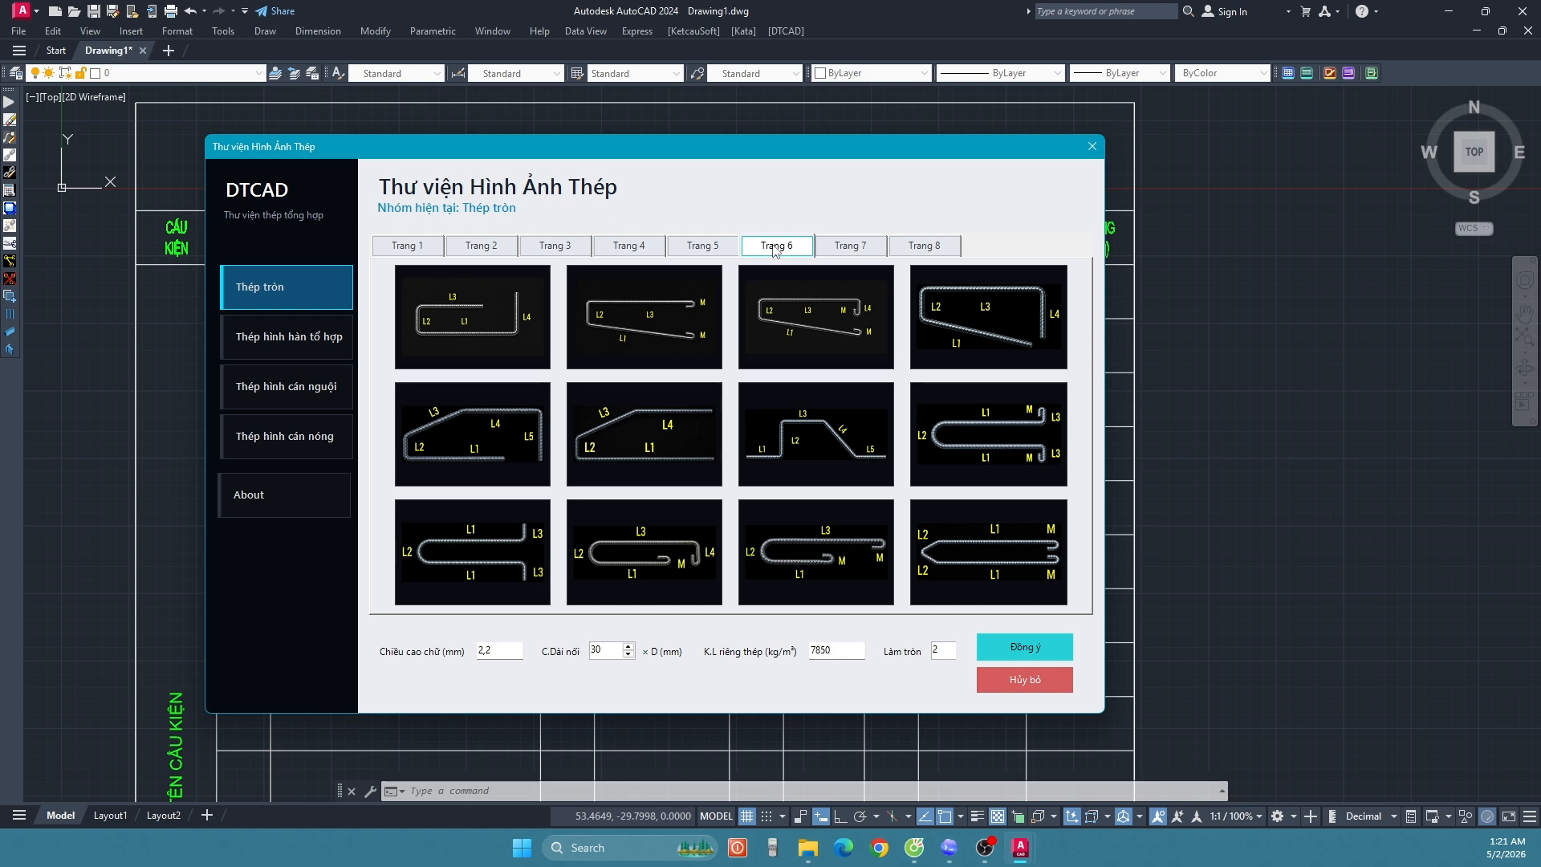
click(866, 251)
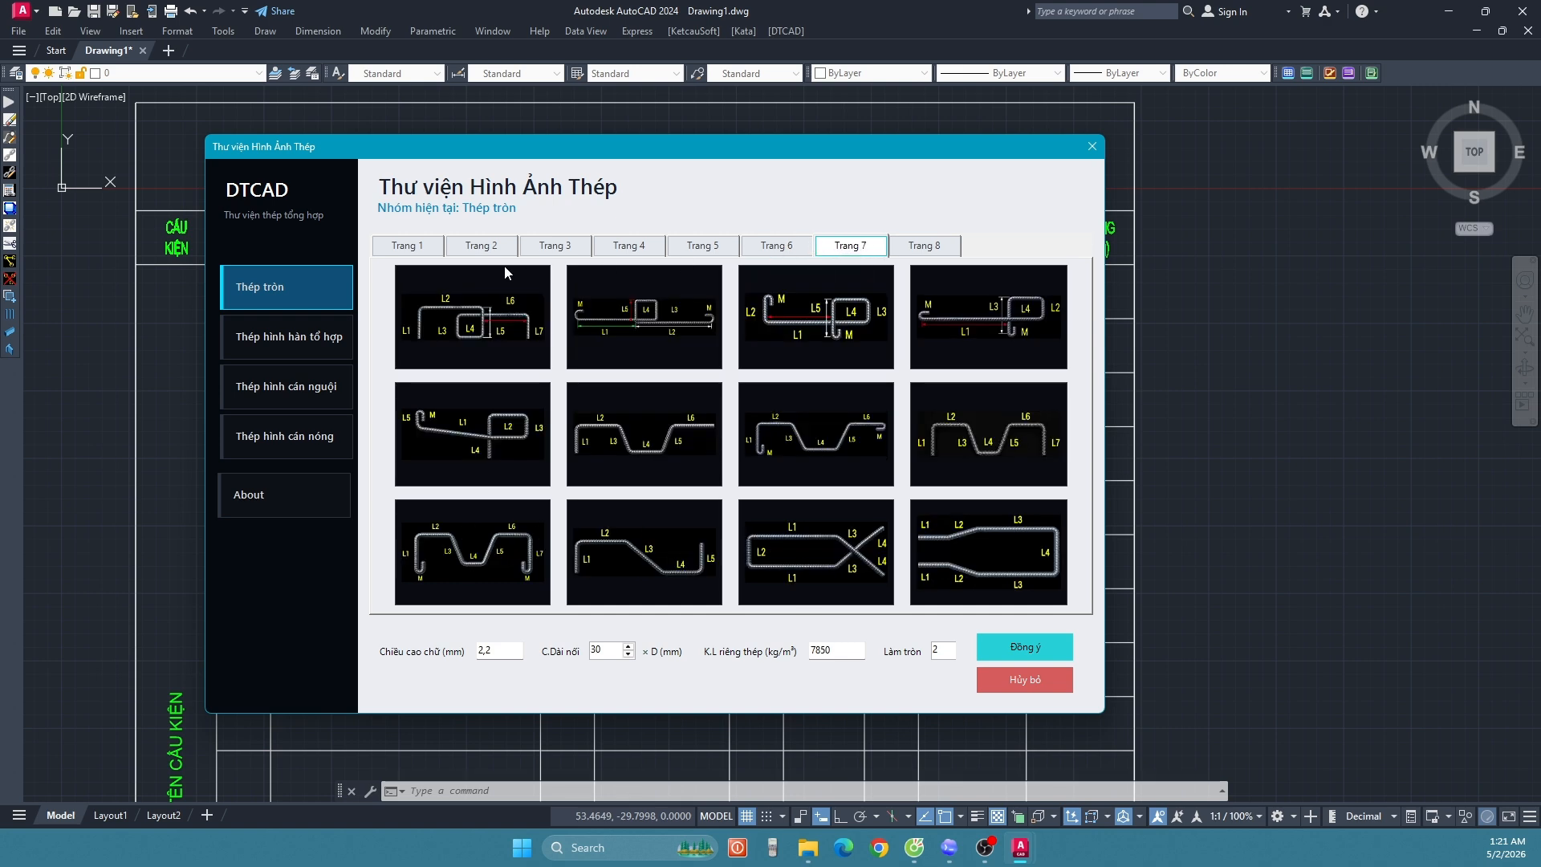
Step: Insert the L1-L2 bent bar from Trang 1 of Thép tròn at the lower-left corner of the second Số hiệu cell
click(408, 249)
click(471, 455)
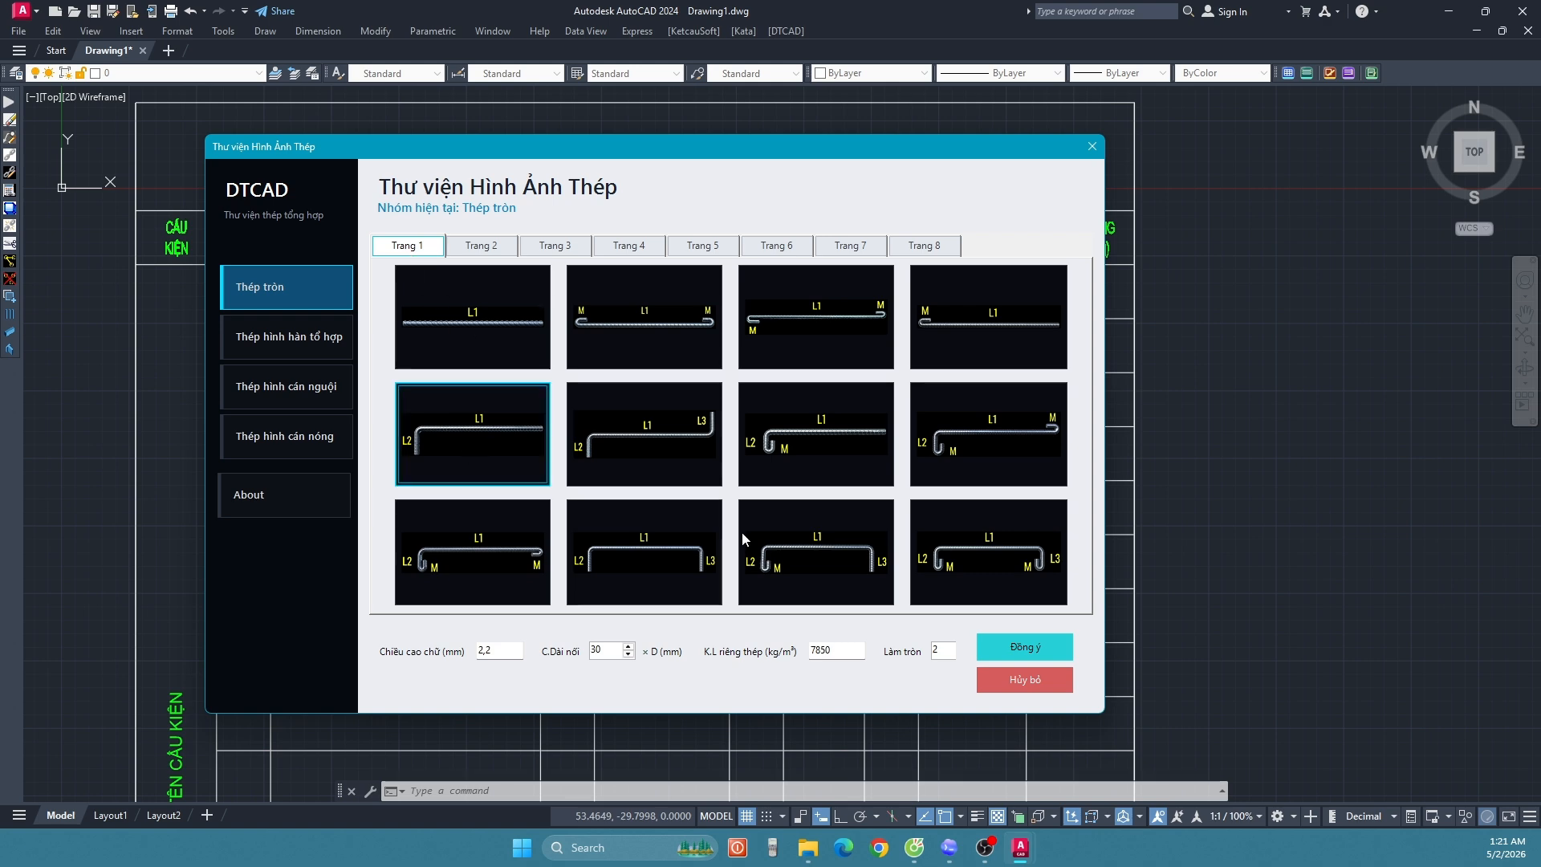
click(1025, 647)
click(224, 377)
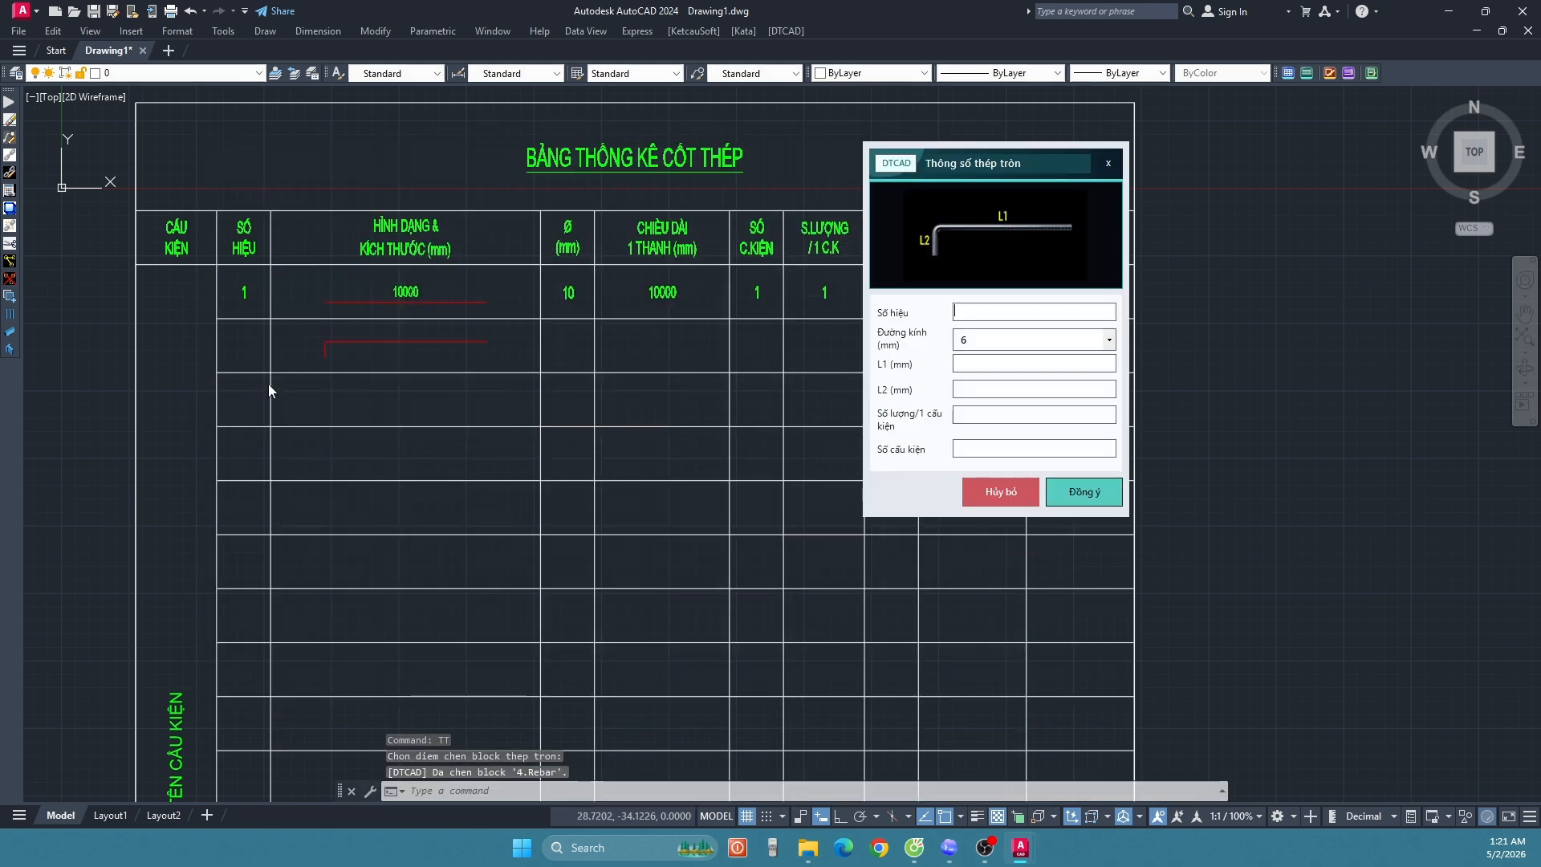
Step: Define the bent bar as number 2, diameter 10 mm, L1 10000 mm, L2 250 mm, quantity 1 per member and 1 member
text(2)
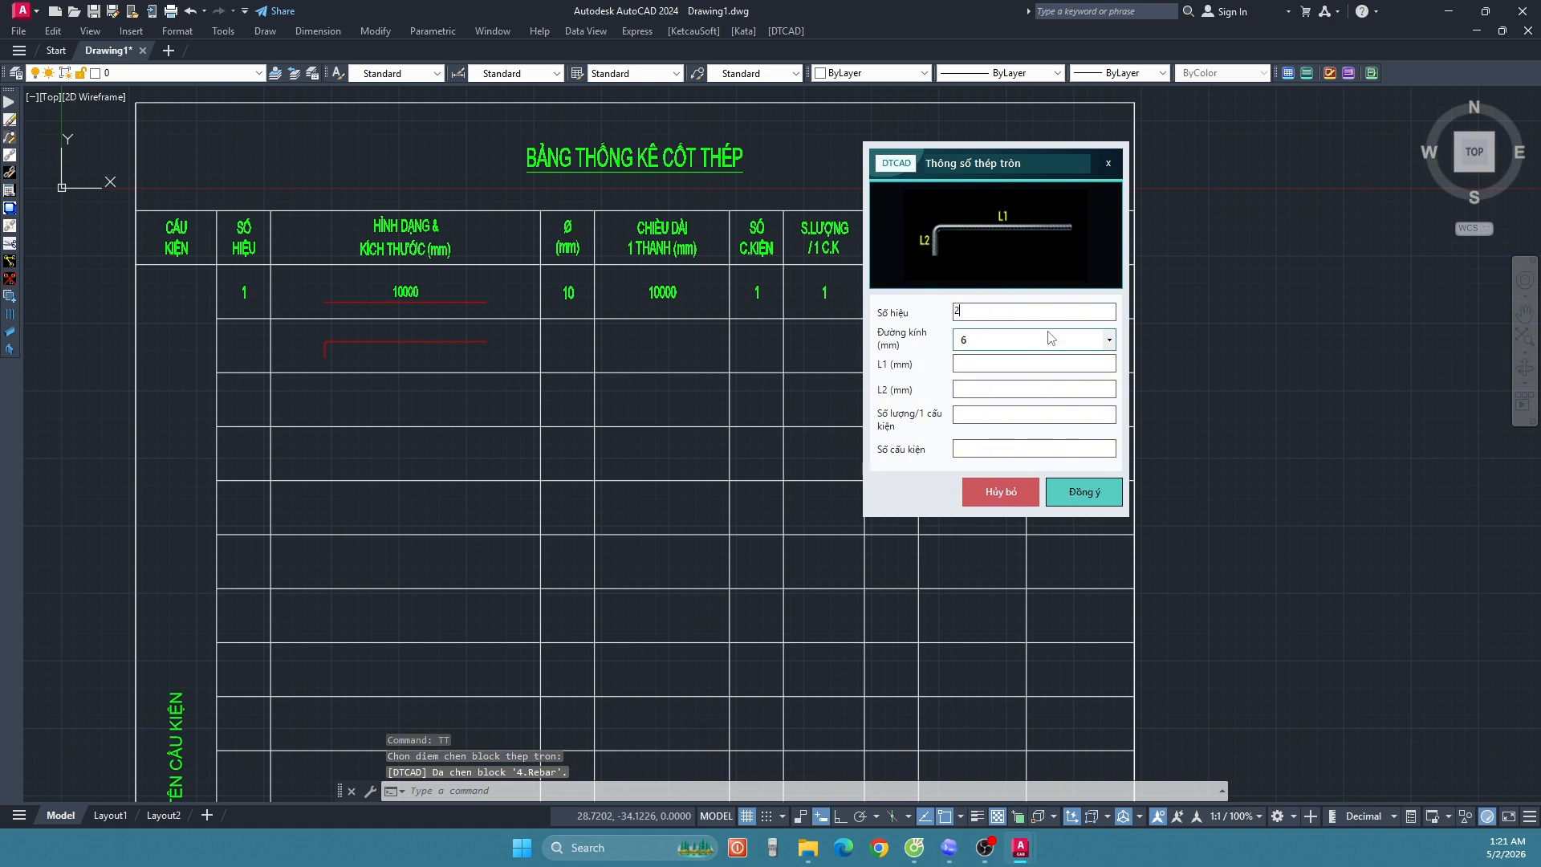
click(1051, 341)
click(980, 396)
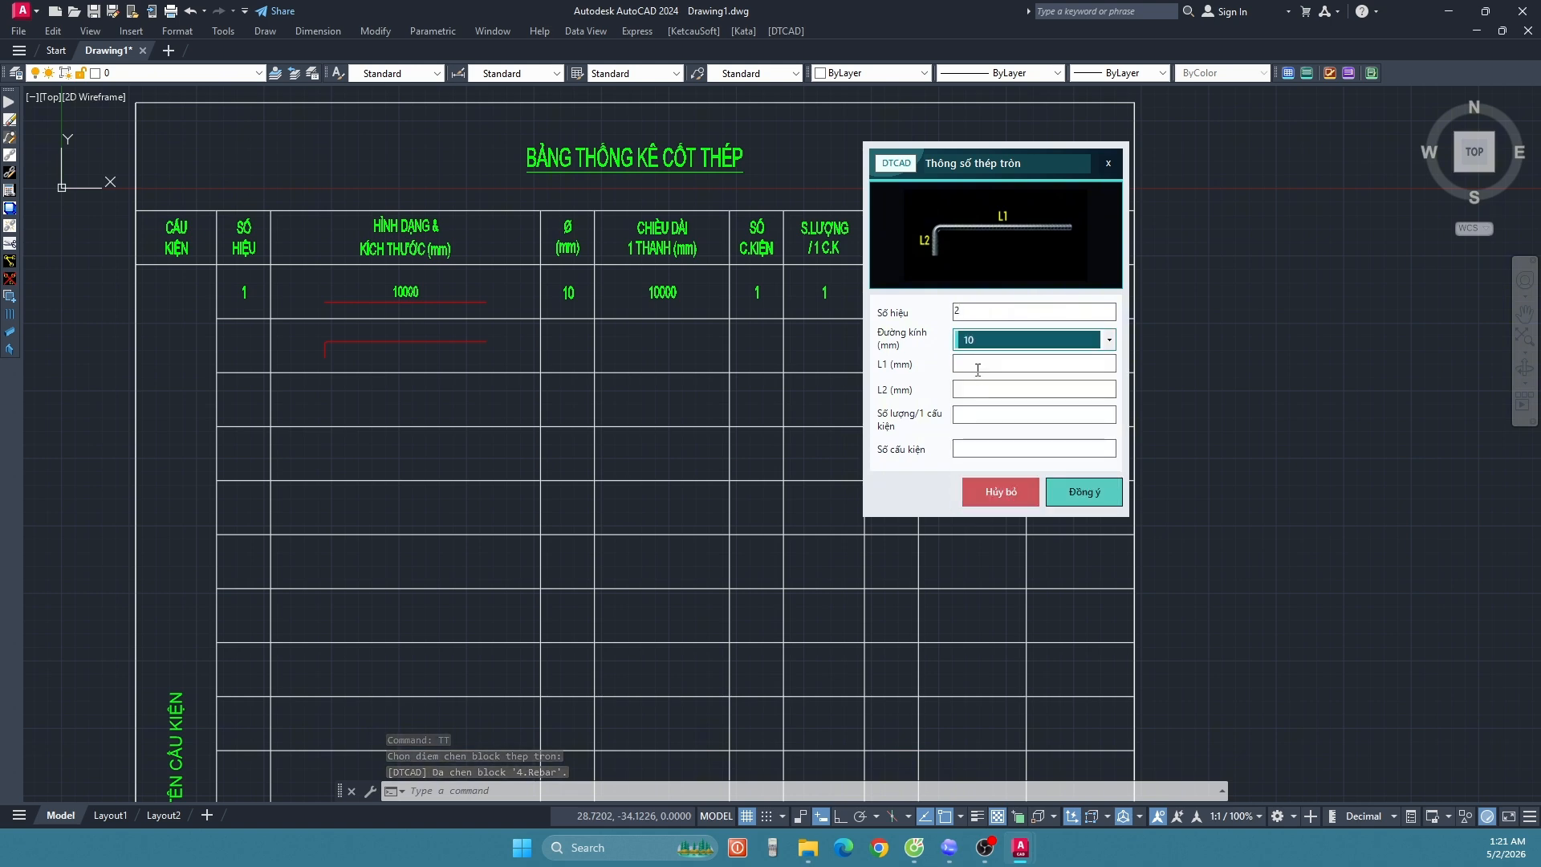
click(977, 366)
text(10000)
click(977, 388)
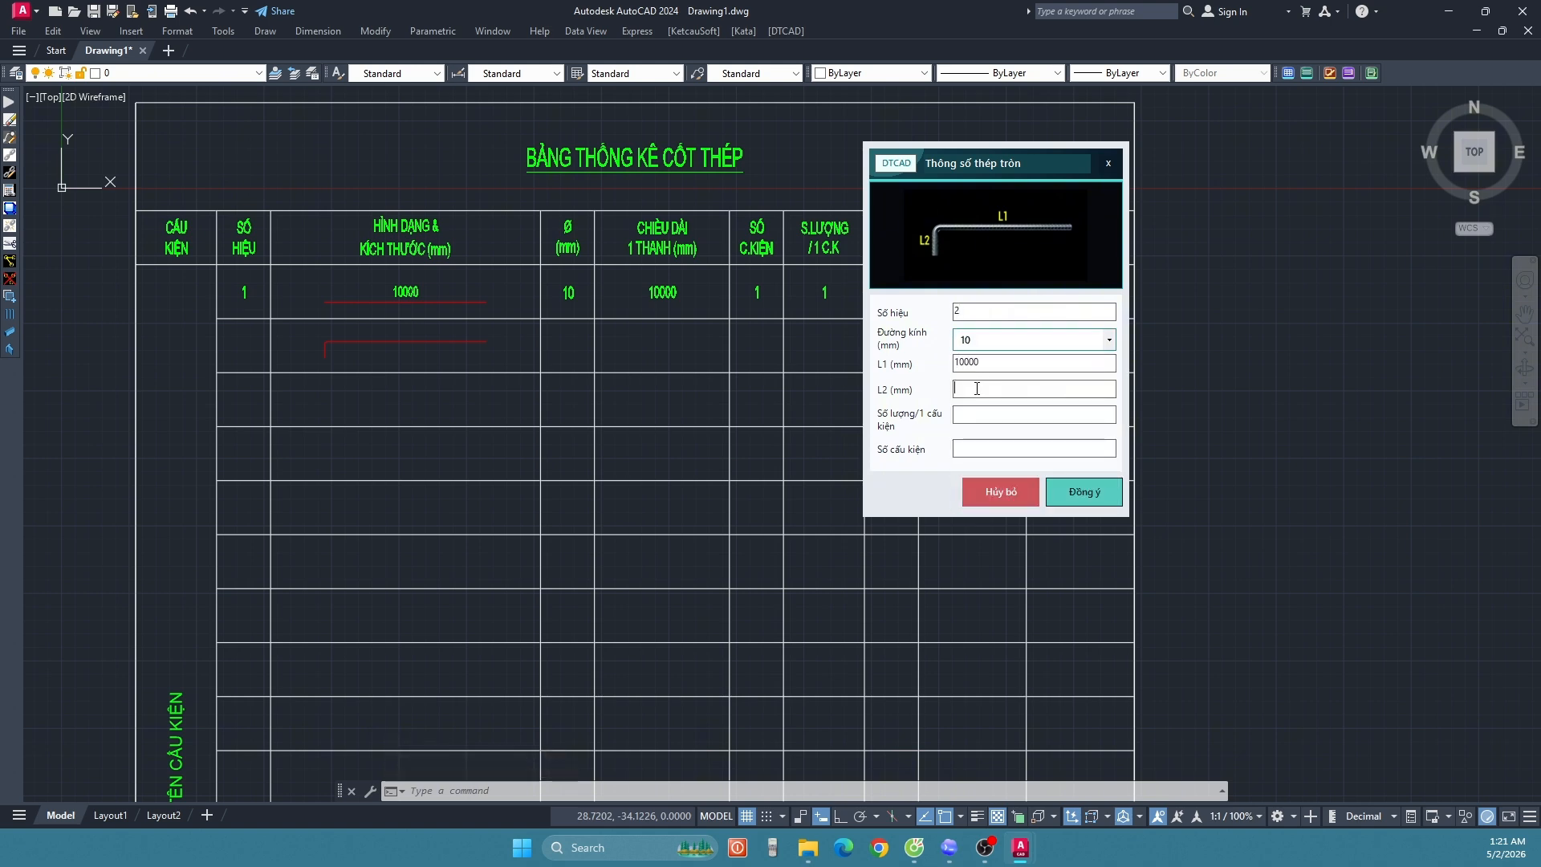
text(250)
click(965, 411)
text(1)
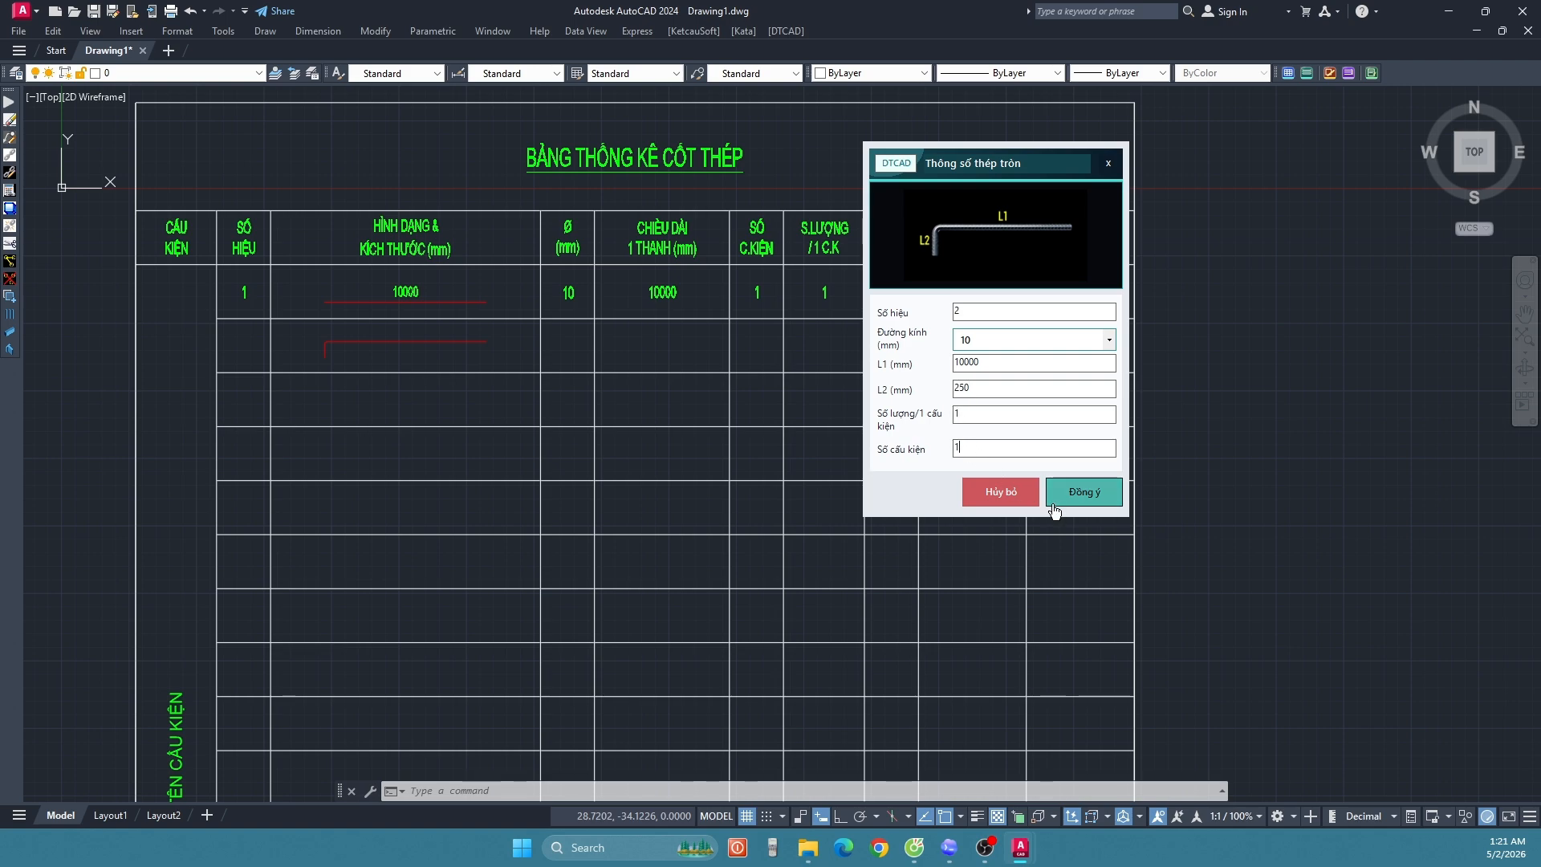
click(1083, 492)
Step: Insert the built-up I section from the Thép hình hàn tổ hợp group at the lower-left corner of the third Số hiệu cell
scroll(434, 401, up, 3)
scroll(442, 366, down, 3)
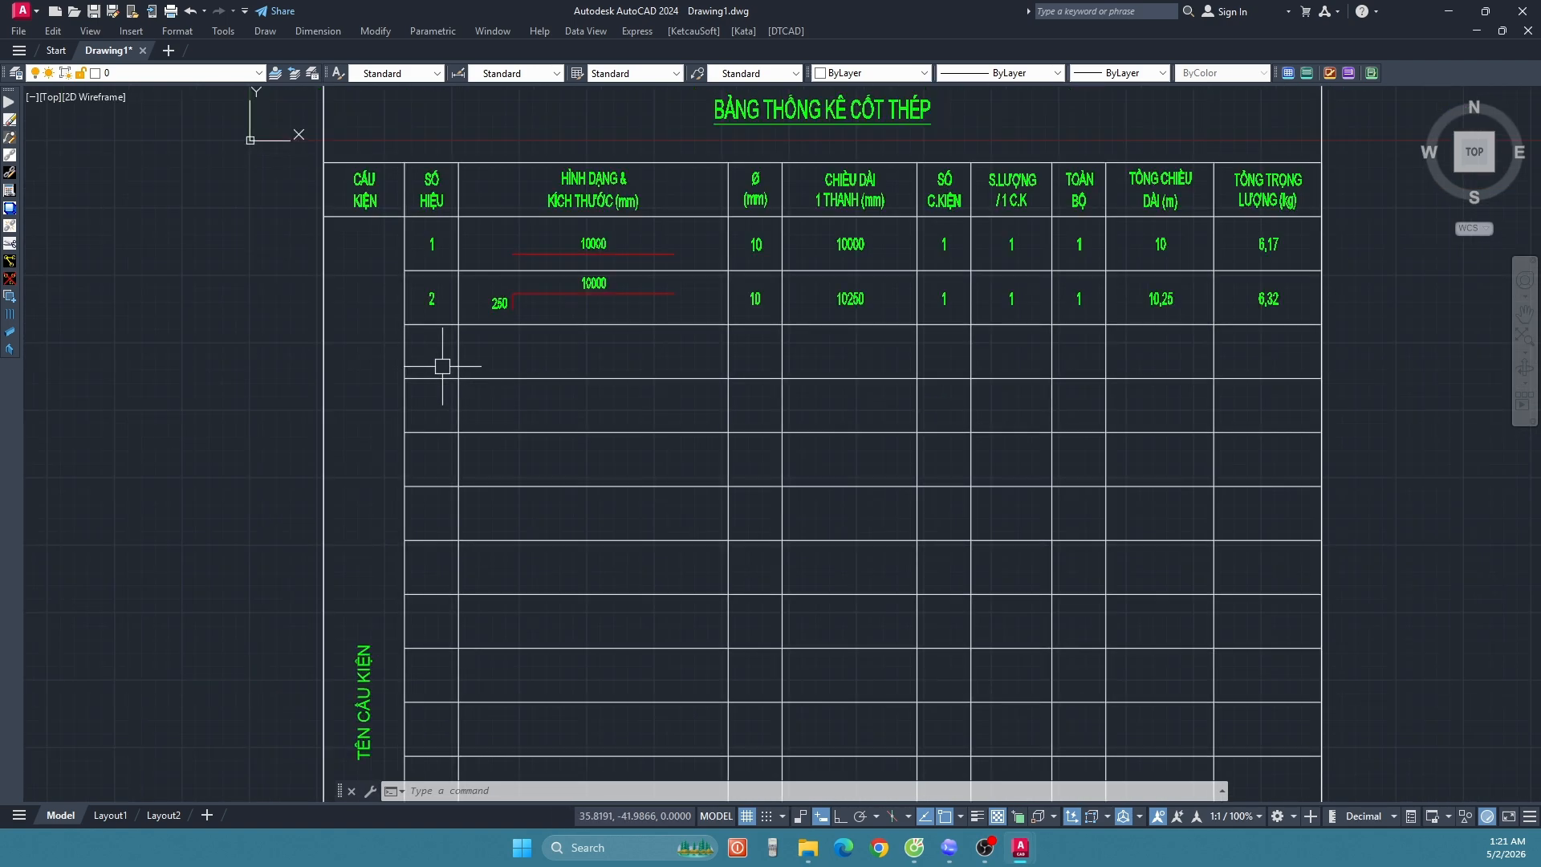
text(TT)
key(Return)
click(324, 354)
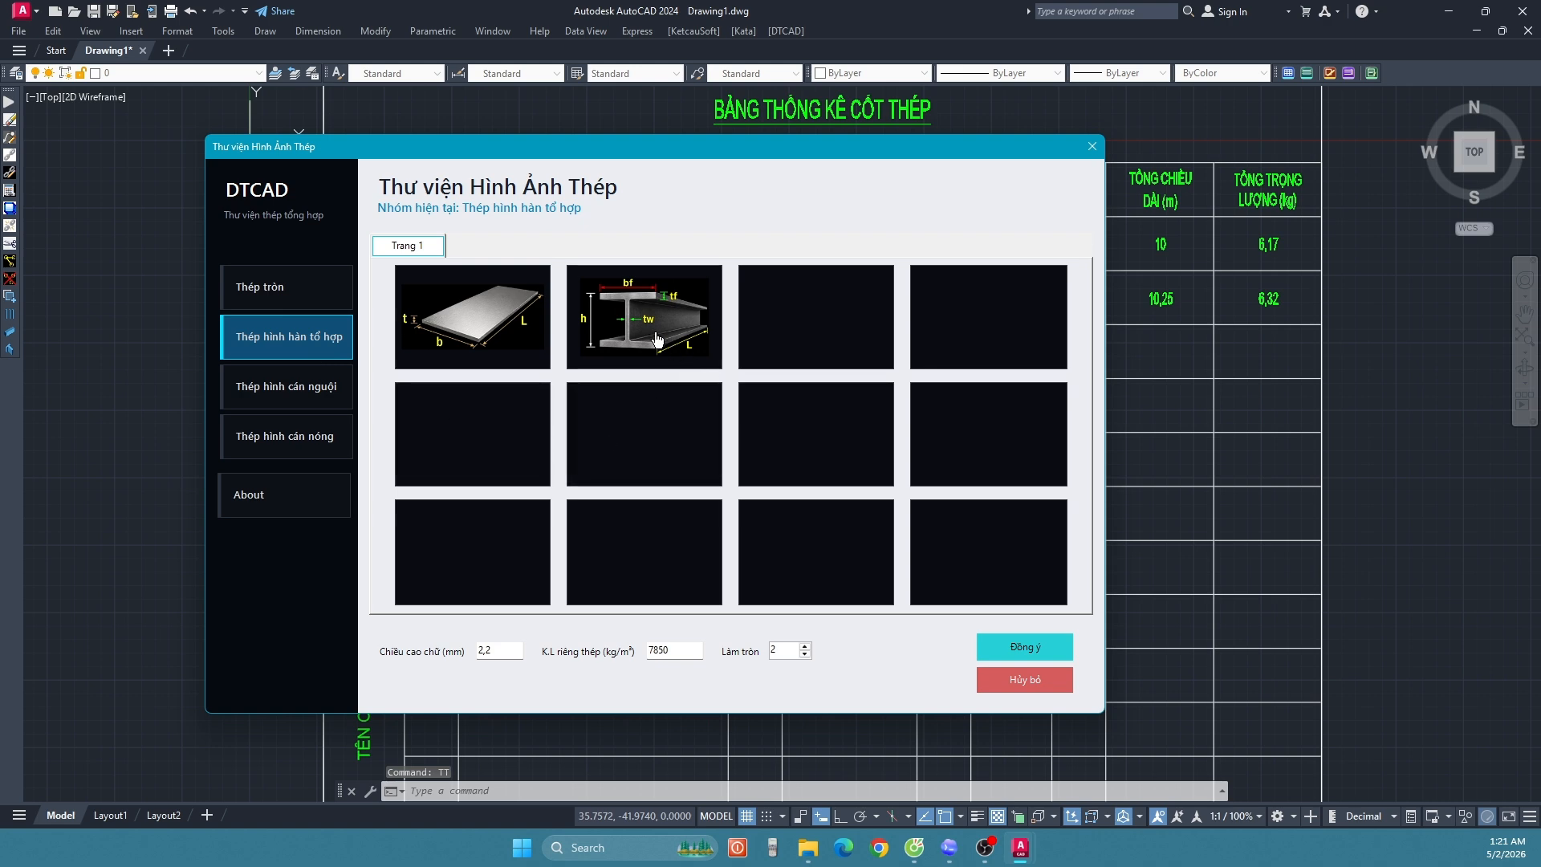
click(657, 340)
click(1003, 651)
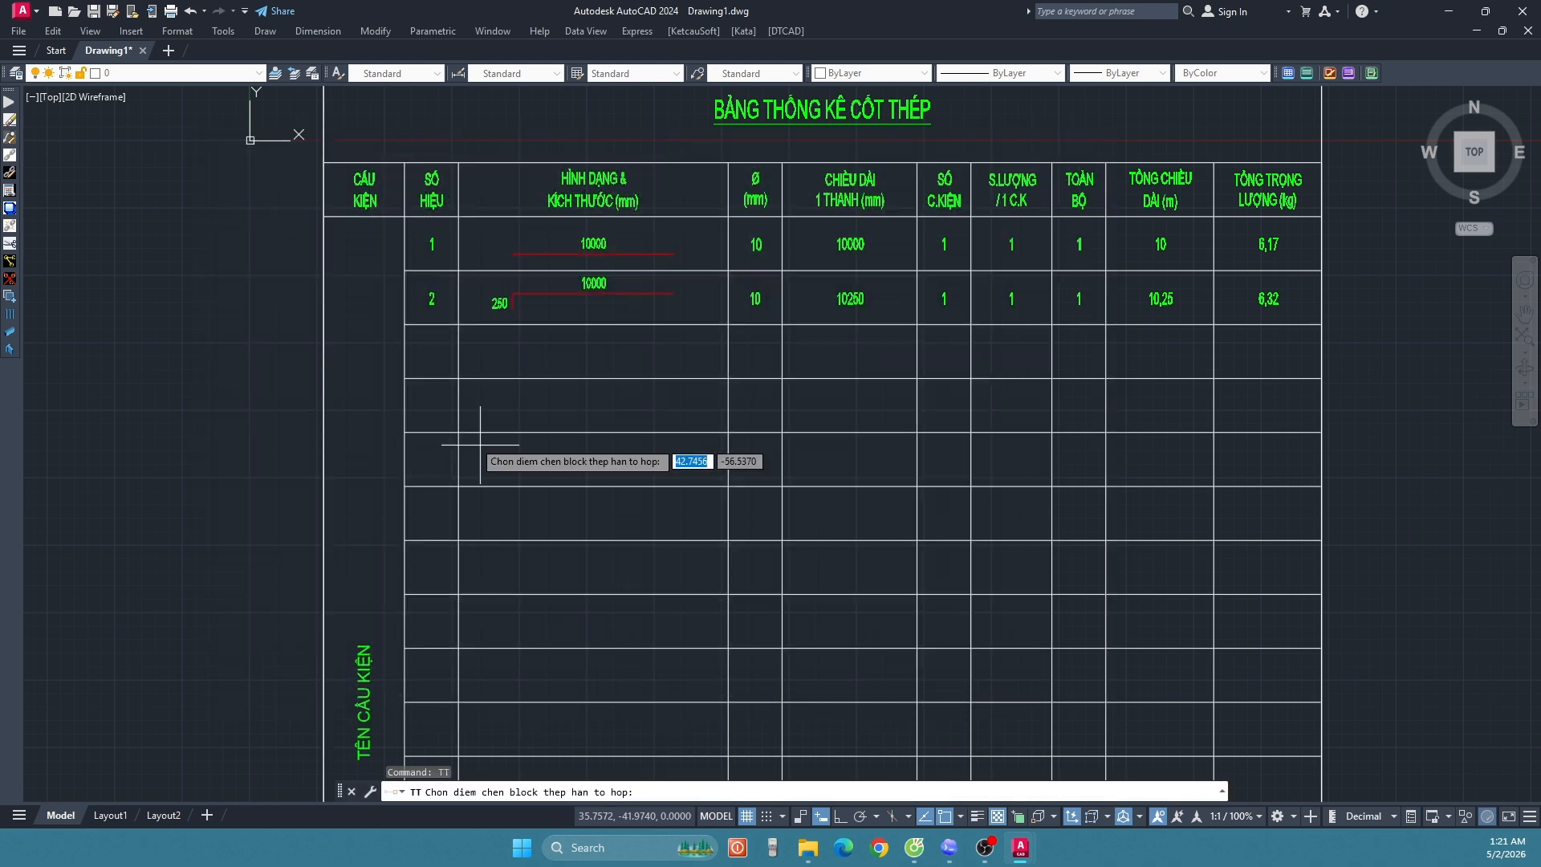
click(405, 377)
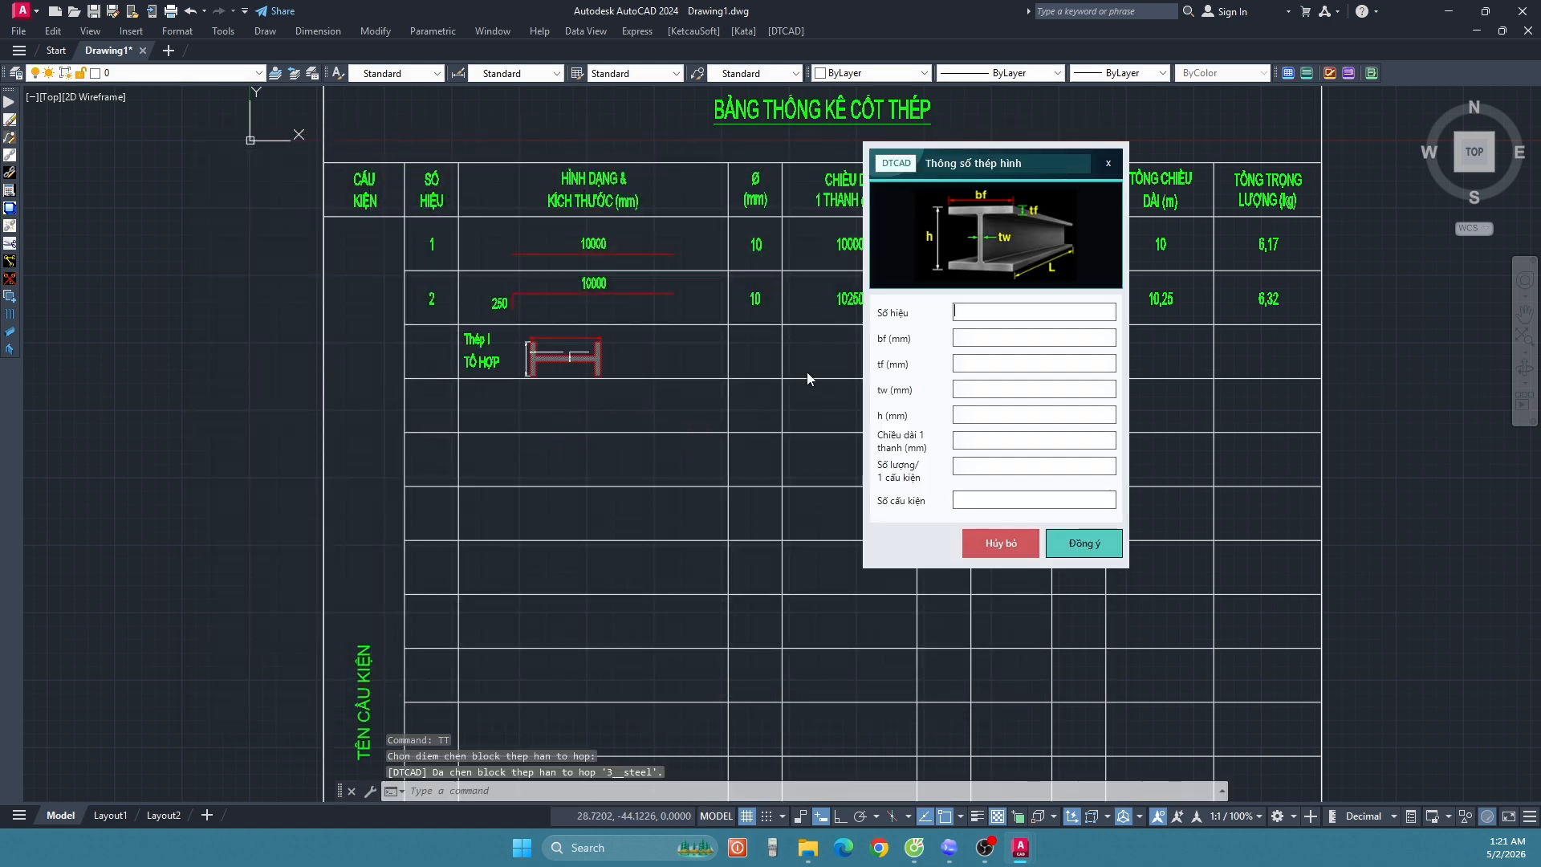
Step: Define the built-up I section as number 3, bf 300, tf 10, tw 10, h 600, length 10000 mm, quantity 1 and 1 member
text(3)
click(985, 338)
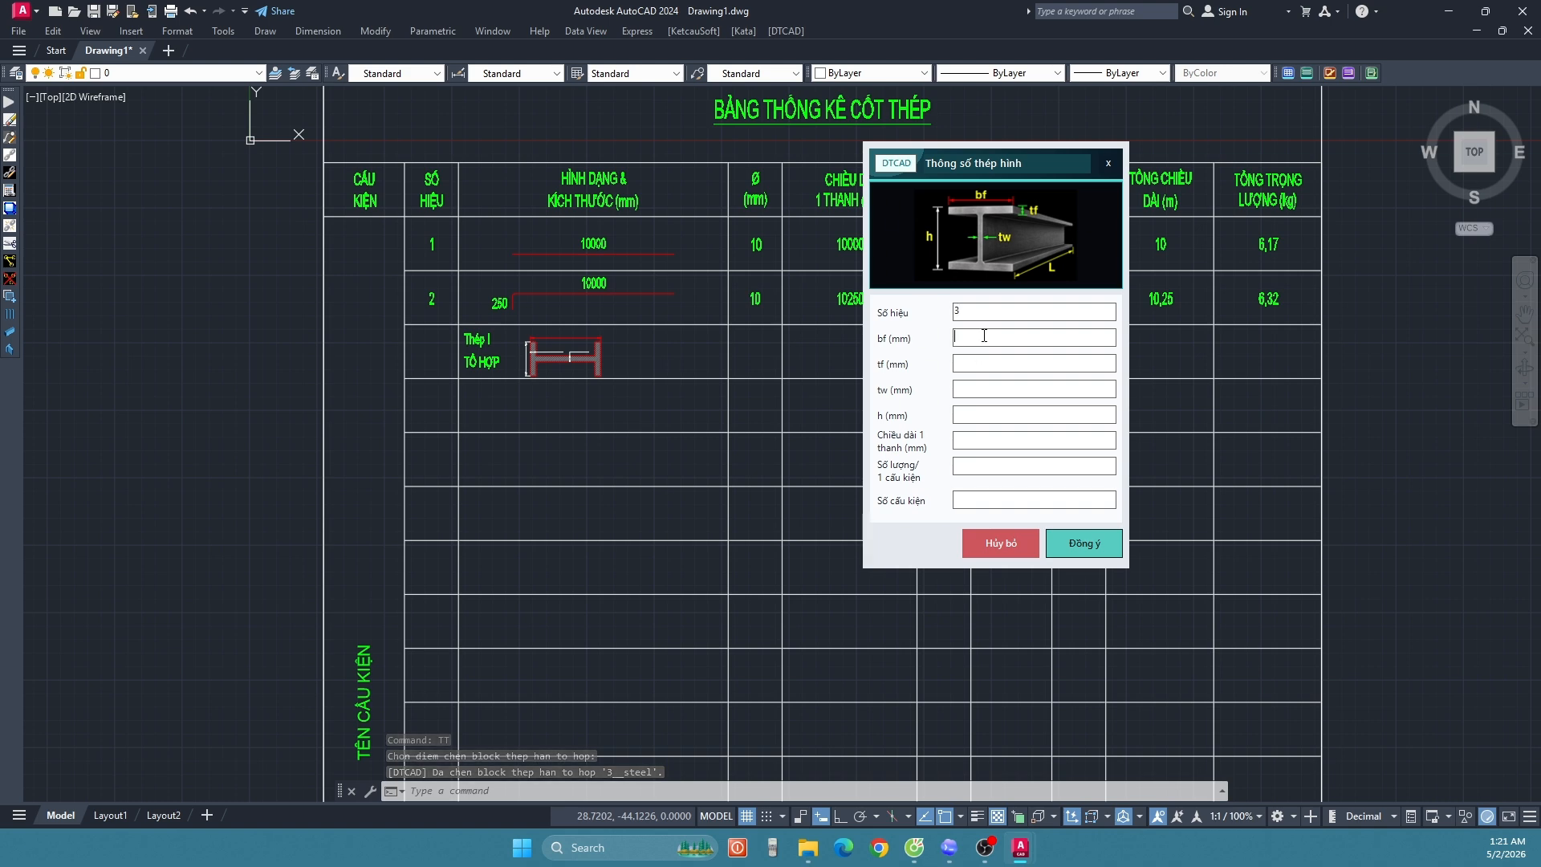
text(300)
click(972, 361)
text(10)
click(970, 391)
text(10)
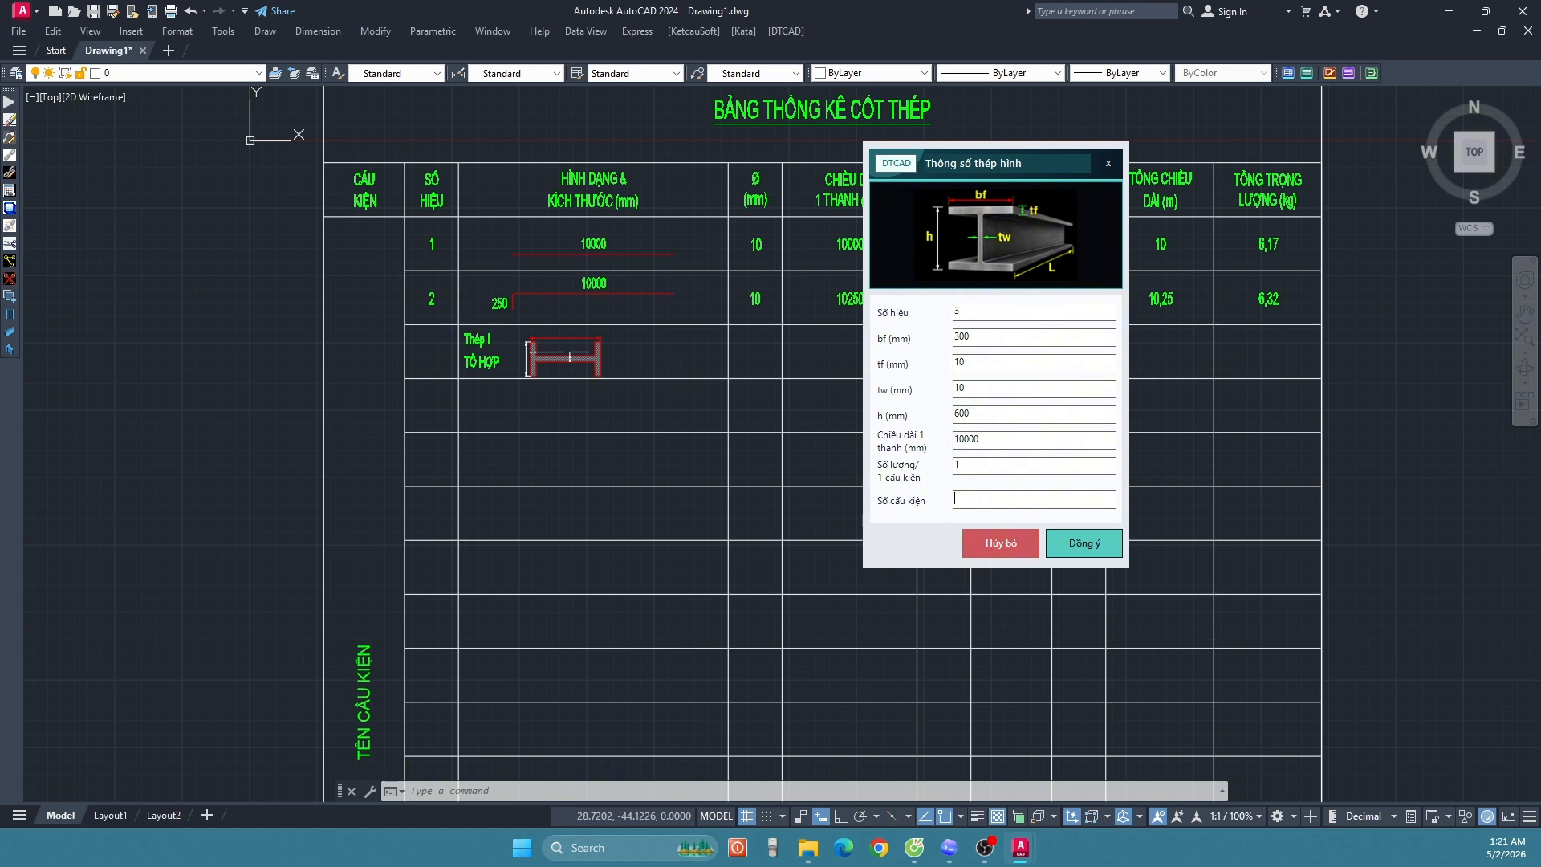
text(1)
click(1080, 544)
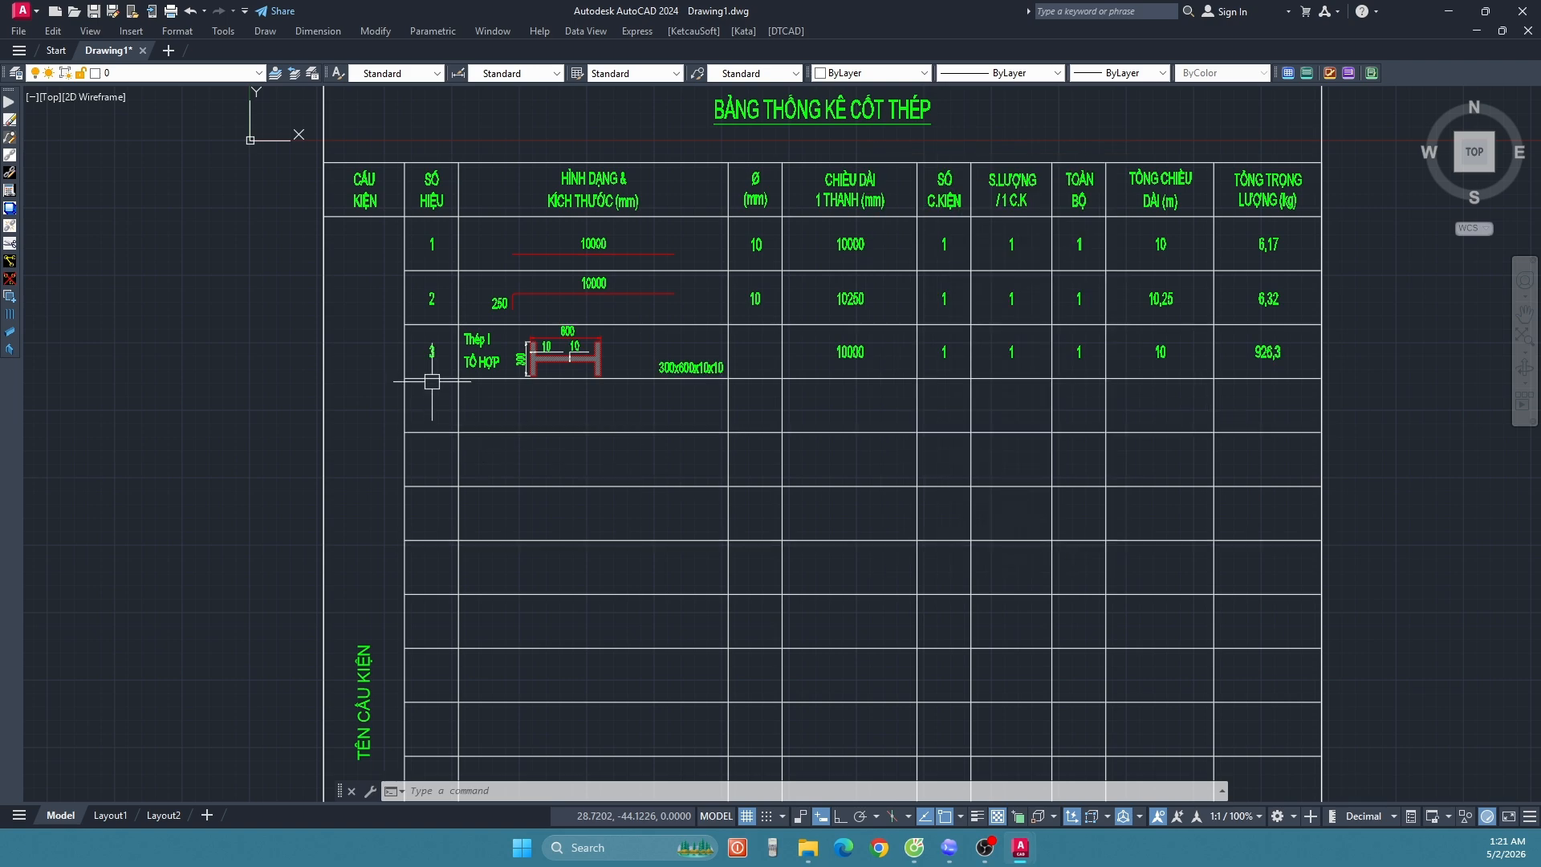
Step: Insert the angle section from the Thép hình cán nguội group at the lower-left corner of the fourth Số hiệu cell
scroll(432, 382, up, 2)
scroll(458, 402, down, 2)
text(TT)
key(Return)
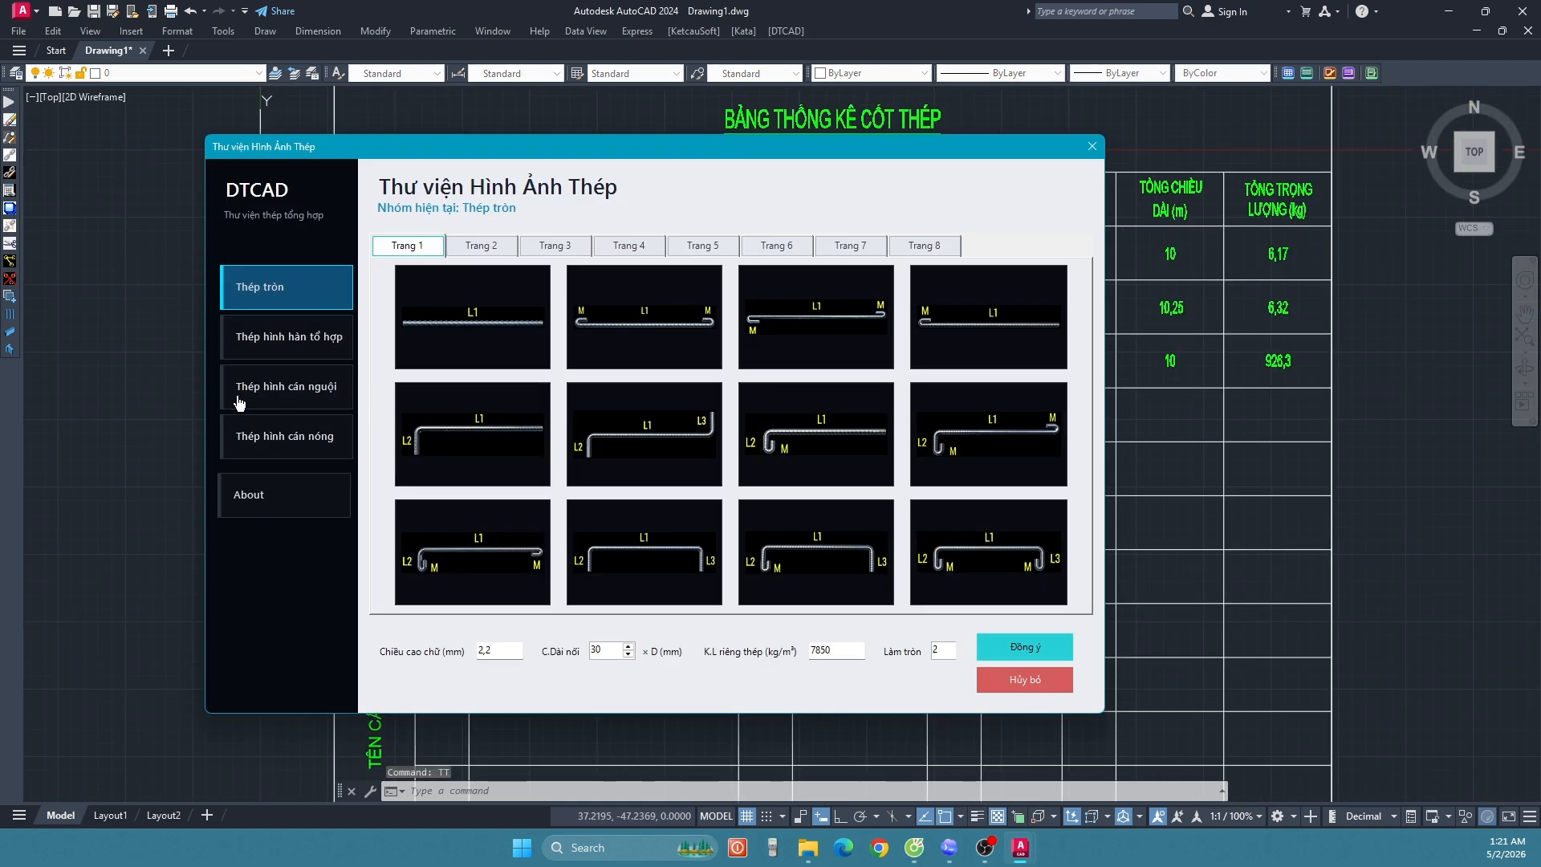
click(292, 389)
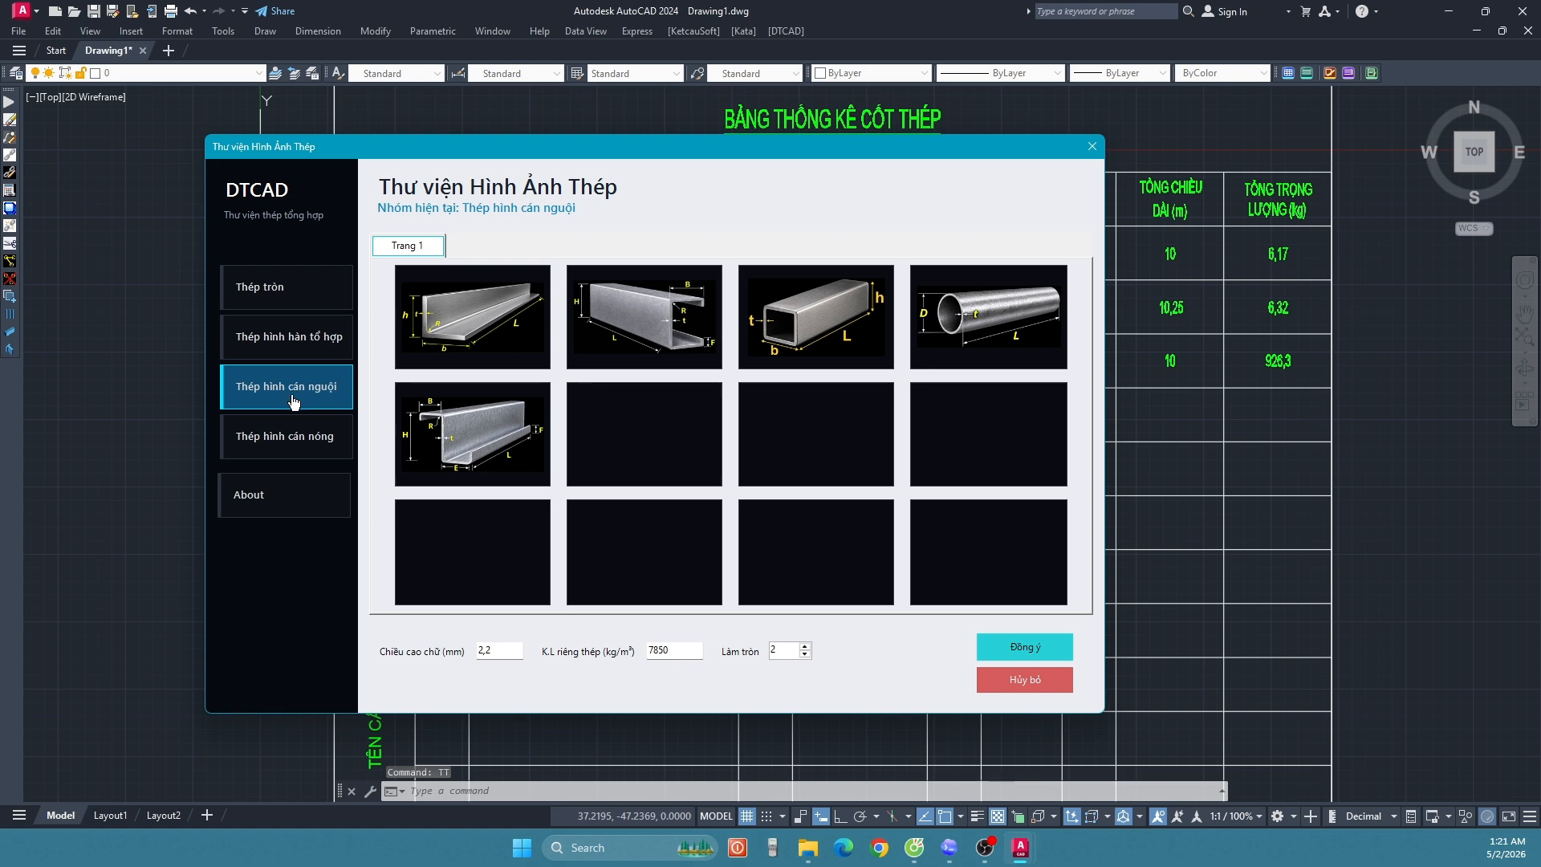
click(462, 342)
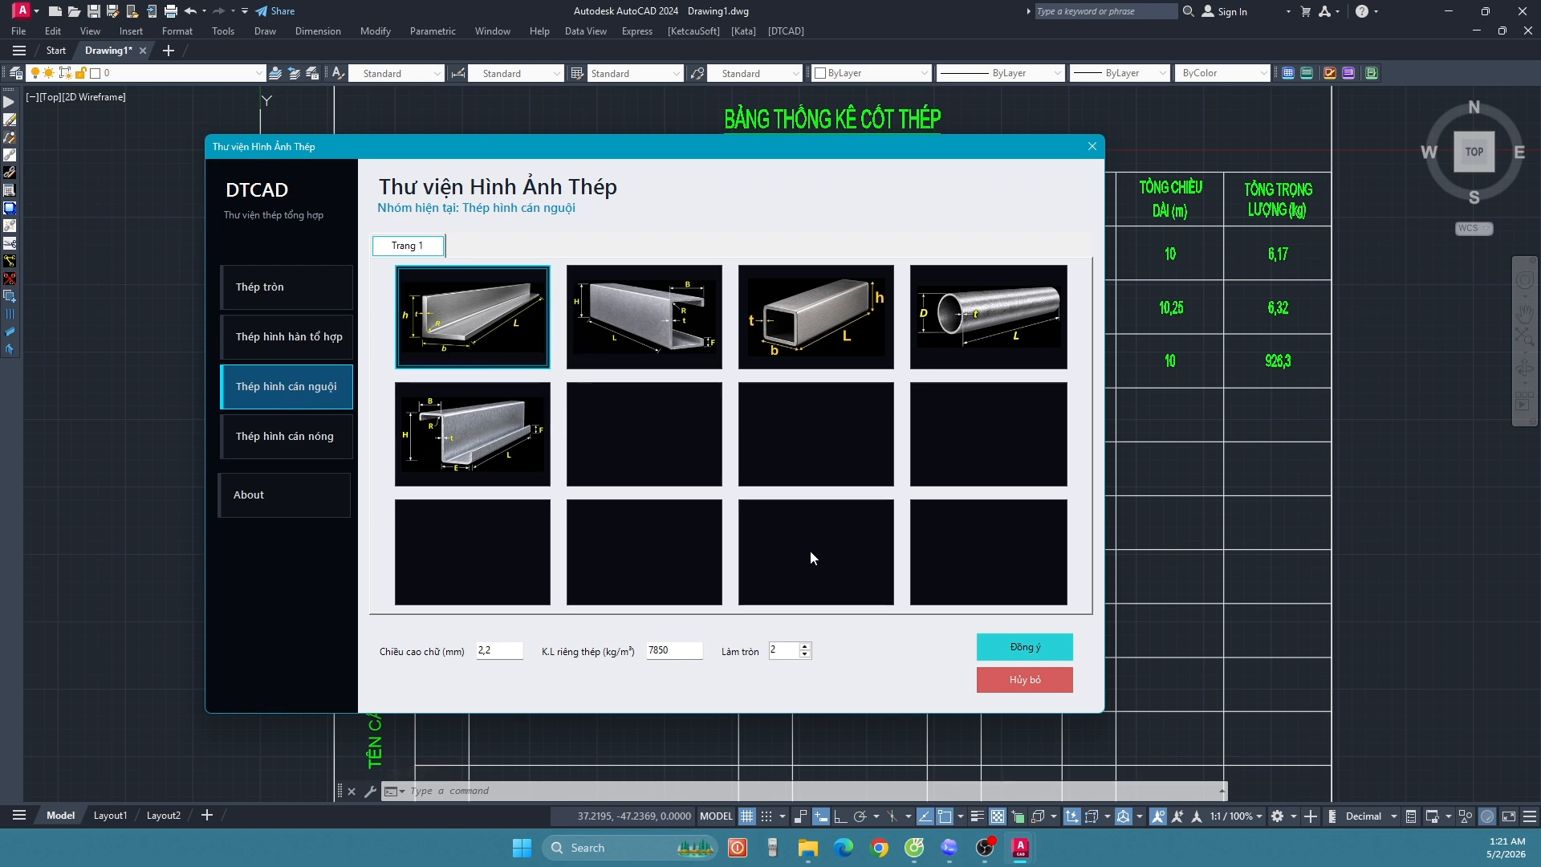
click(1024, 647)
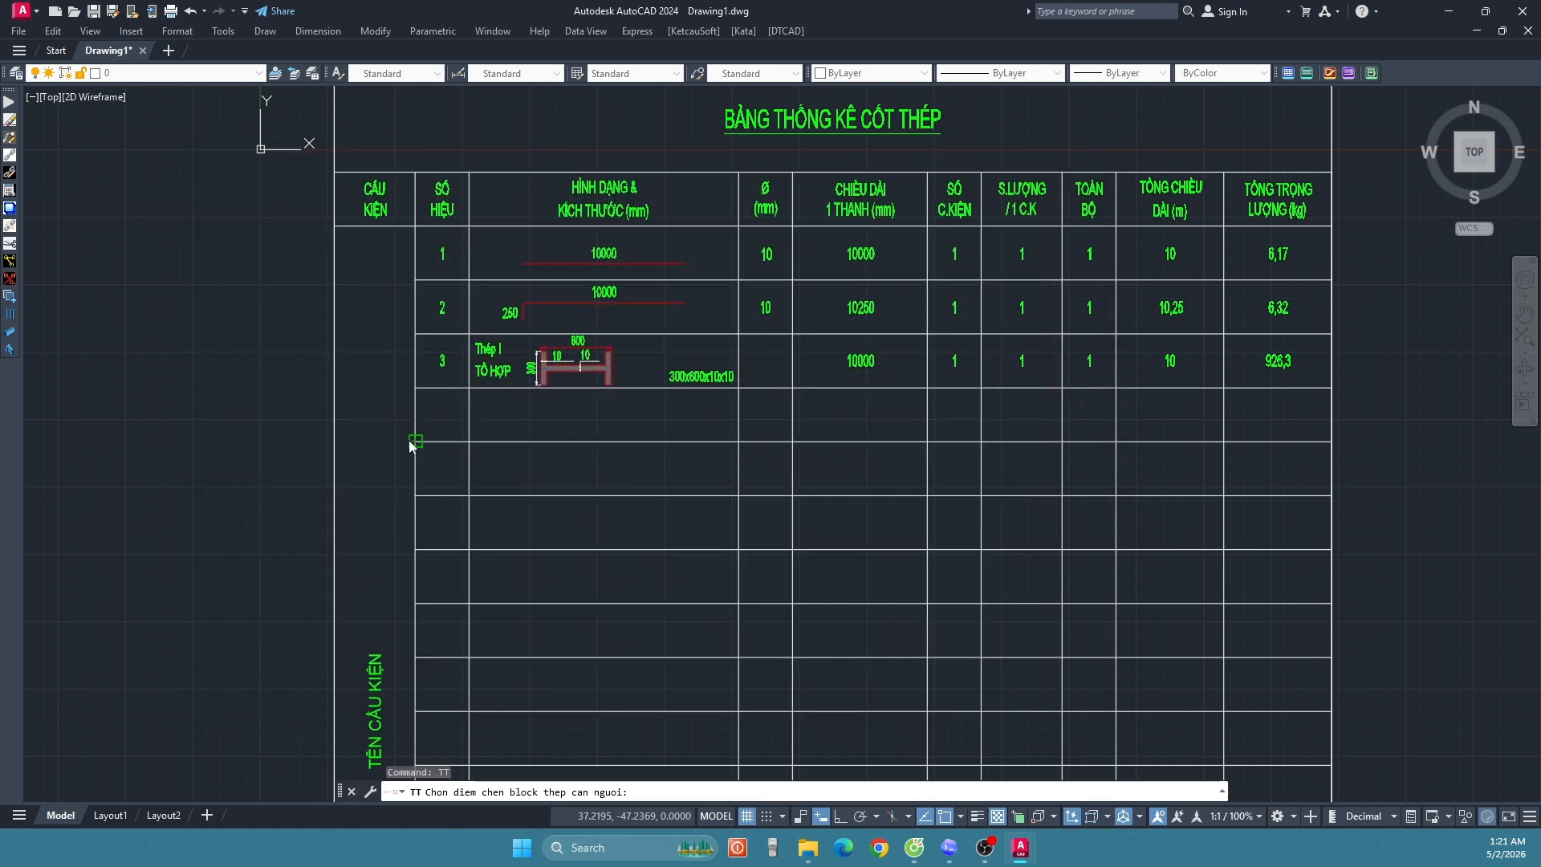
click(470, 441)
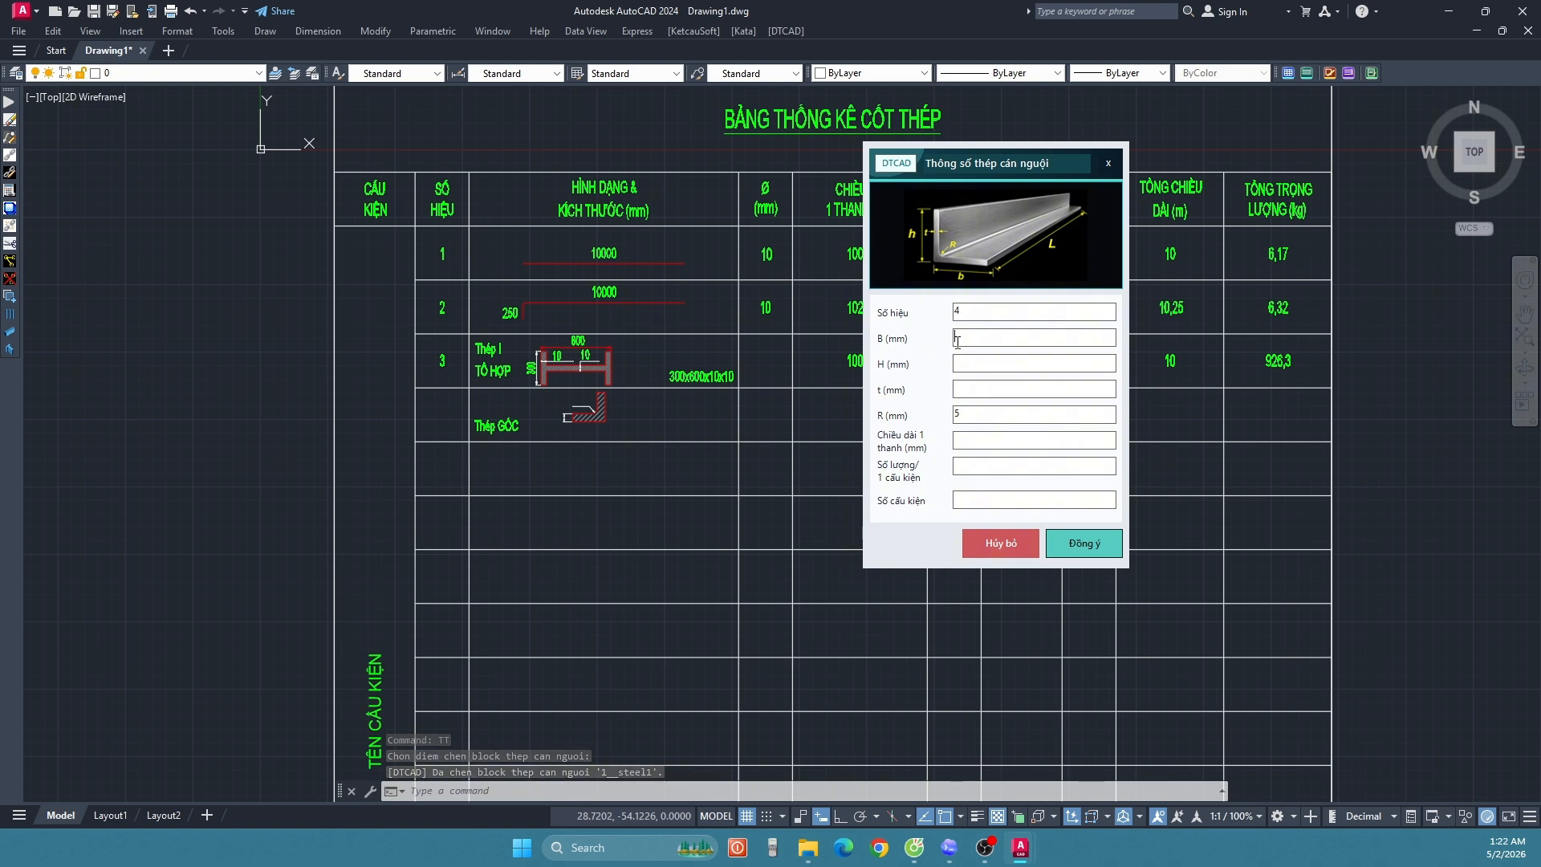
Step: Define the cold-formed angle as number 4, B 50, H 50, t 5, R 5, length 10000 mm, quantity 1 and 1 member
text(0)
key(Tab)
text(50)
key(Tab)
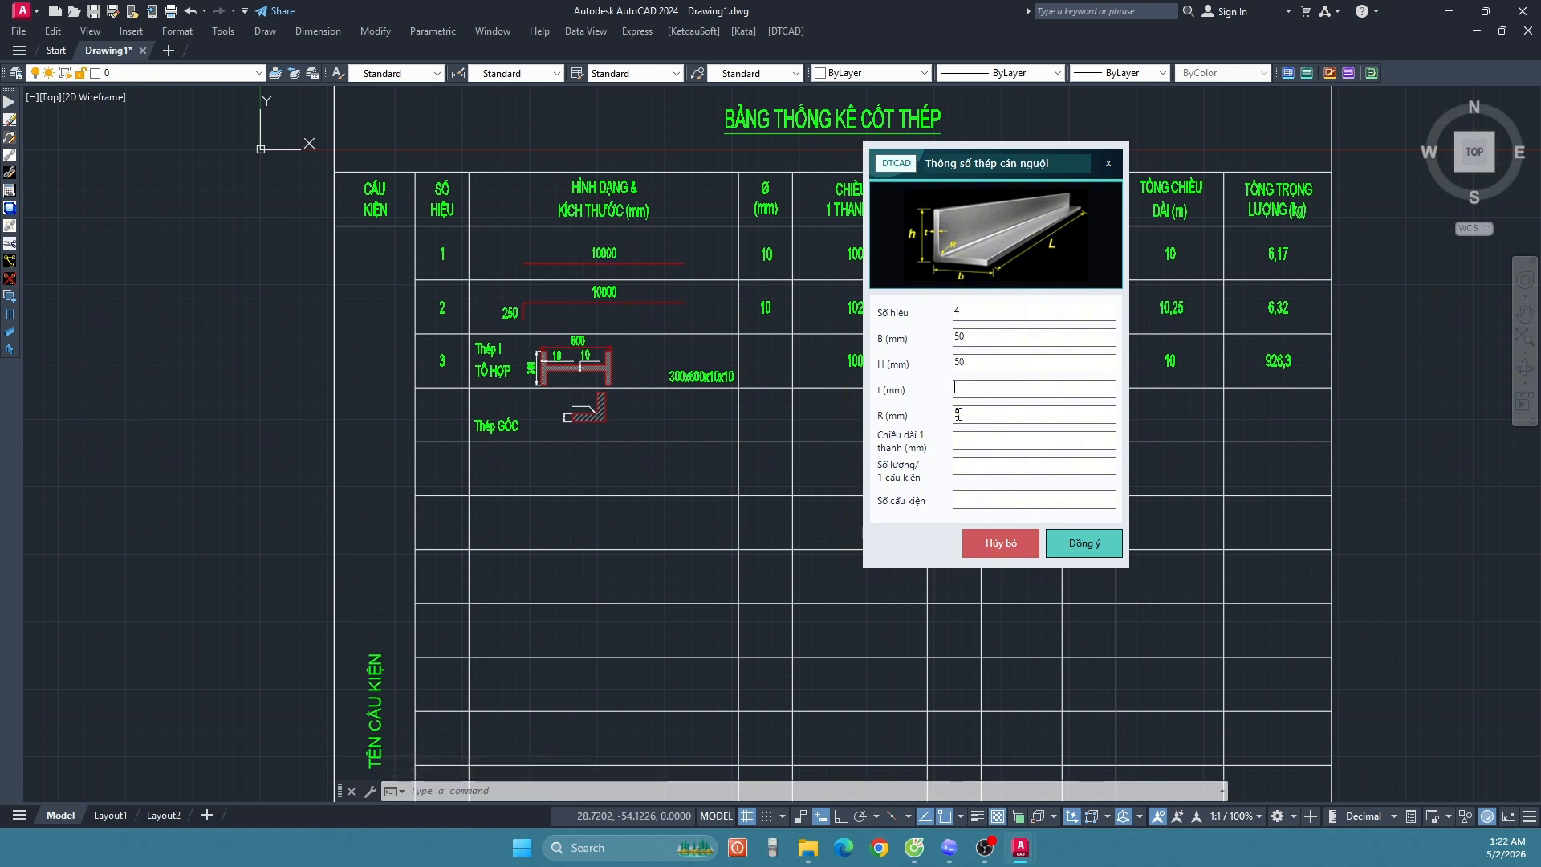
text(10000)
click(1055, 543)
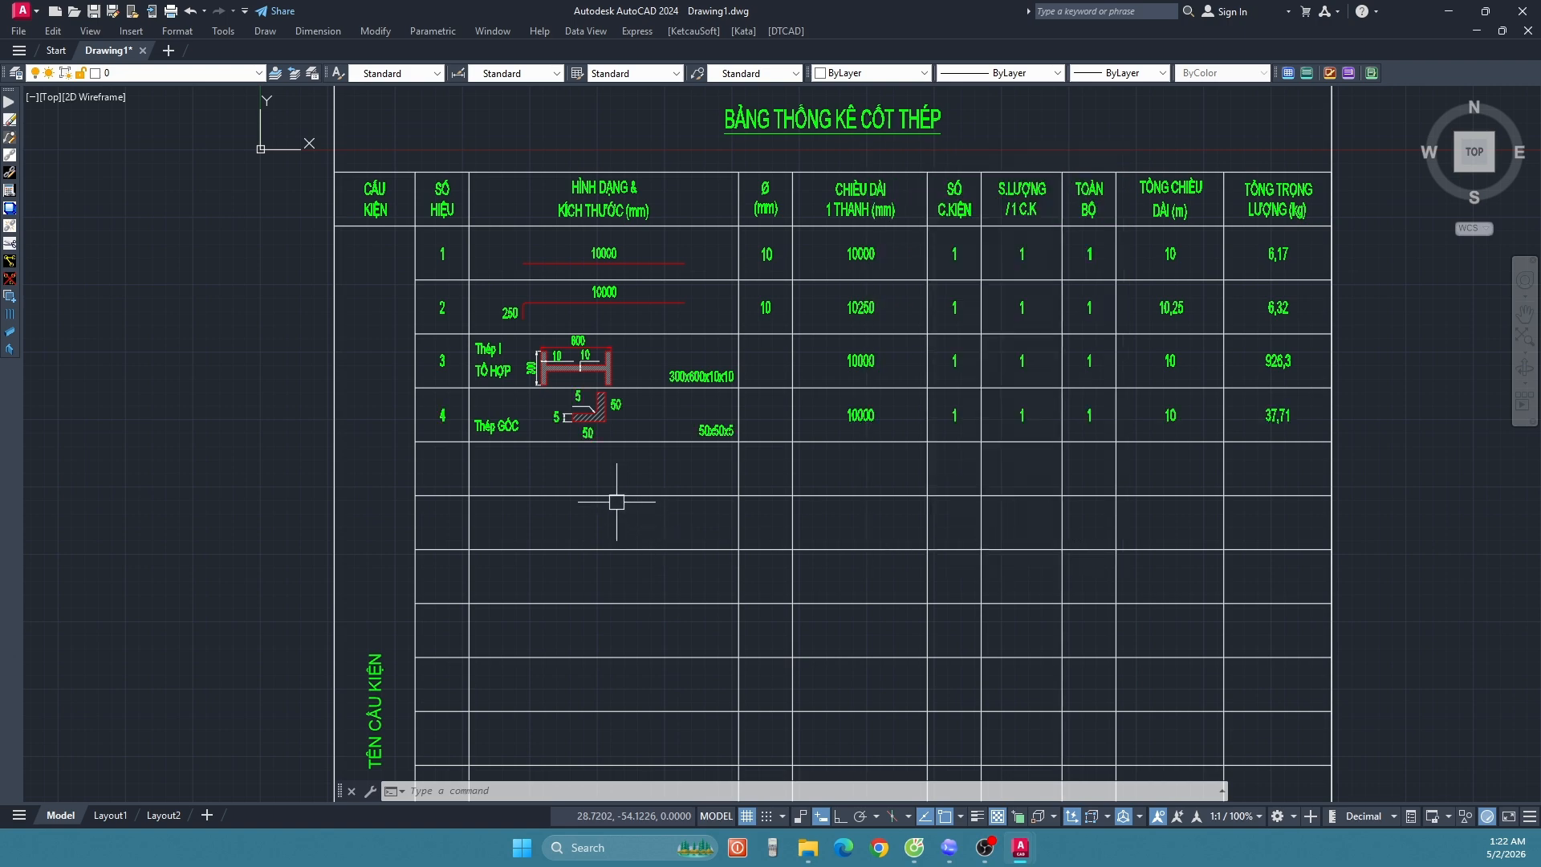
Step: Insert the TCVN 7571-15:2019 I section from the Thép hình cán nóng group at the lower-left corner of the fifth Số hiệu cell
scroll(498, 474, up, 2)
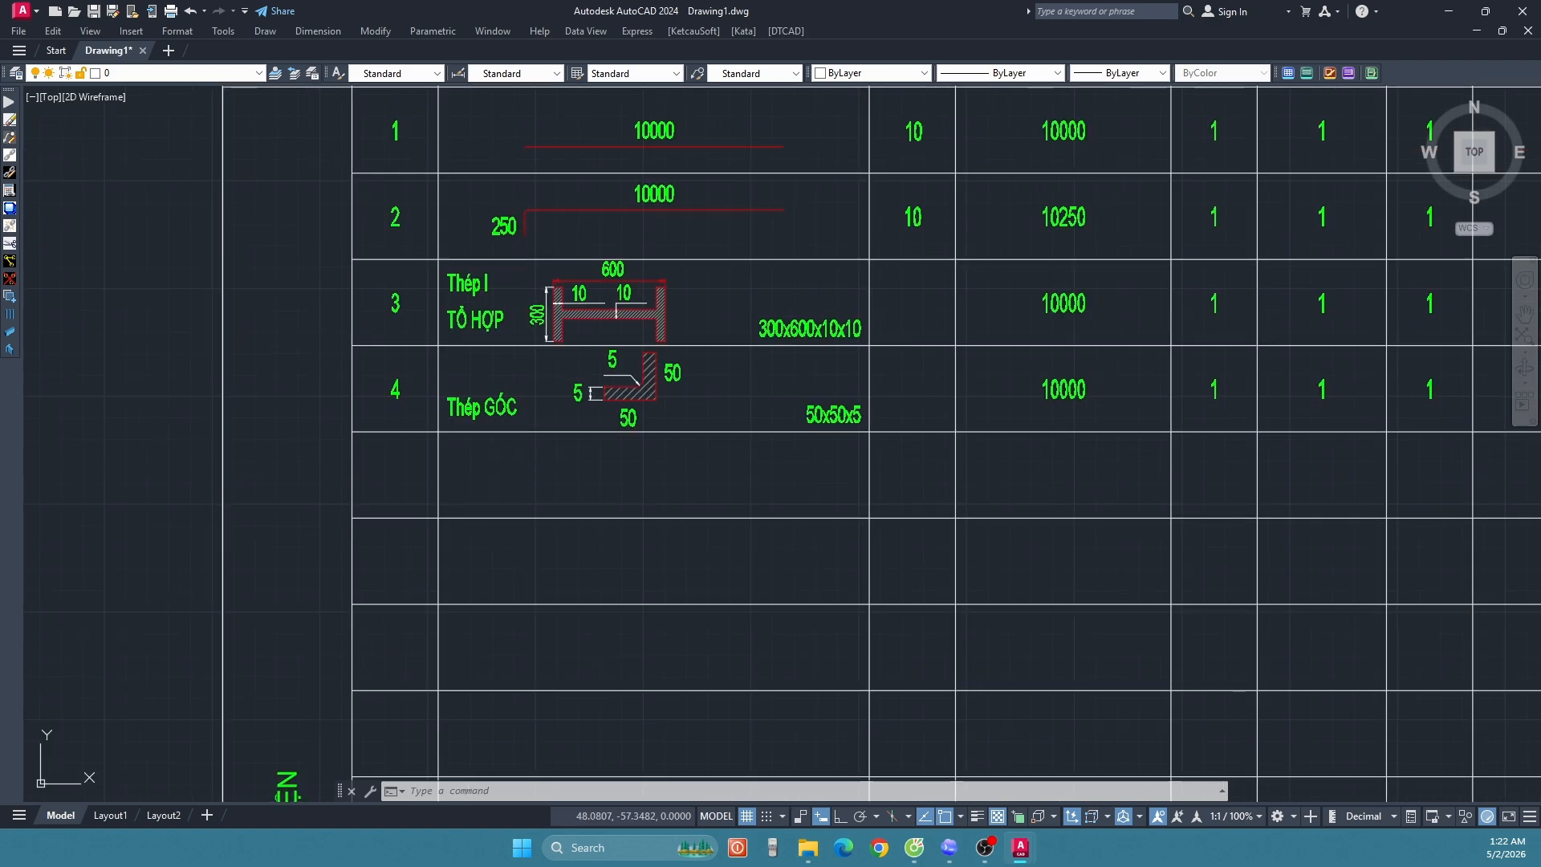
middle_drag(490, 463, 482, 361)
text(tt)
key(space)
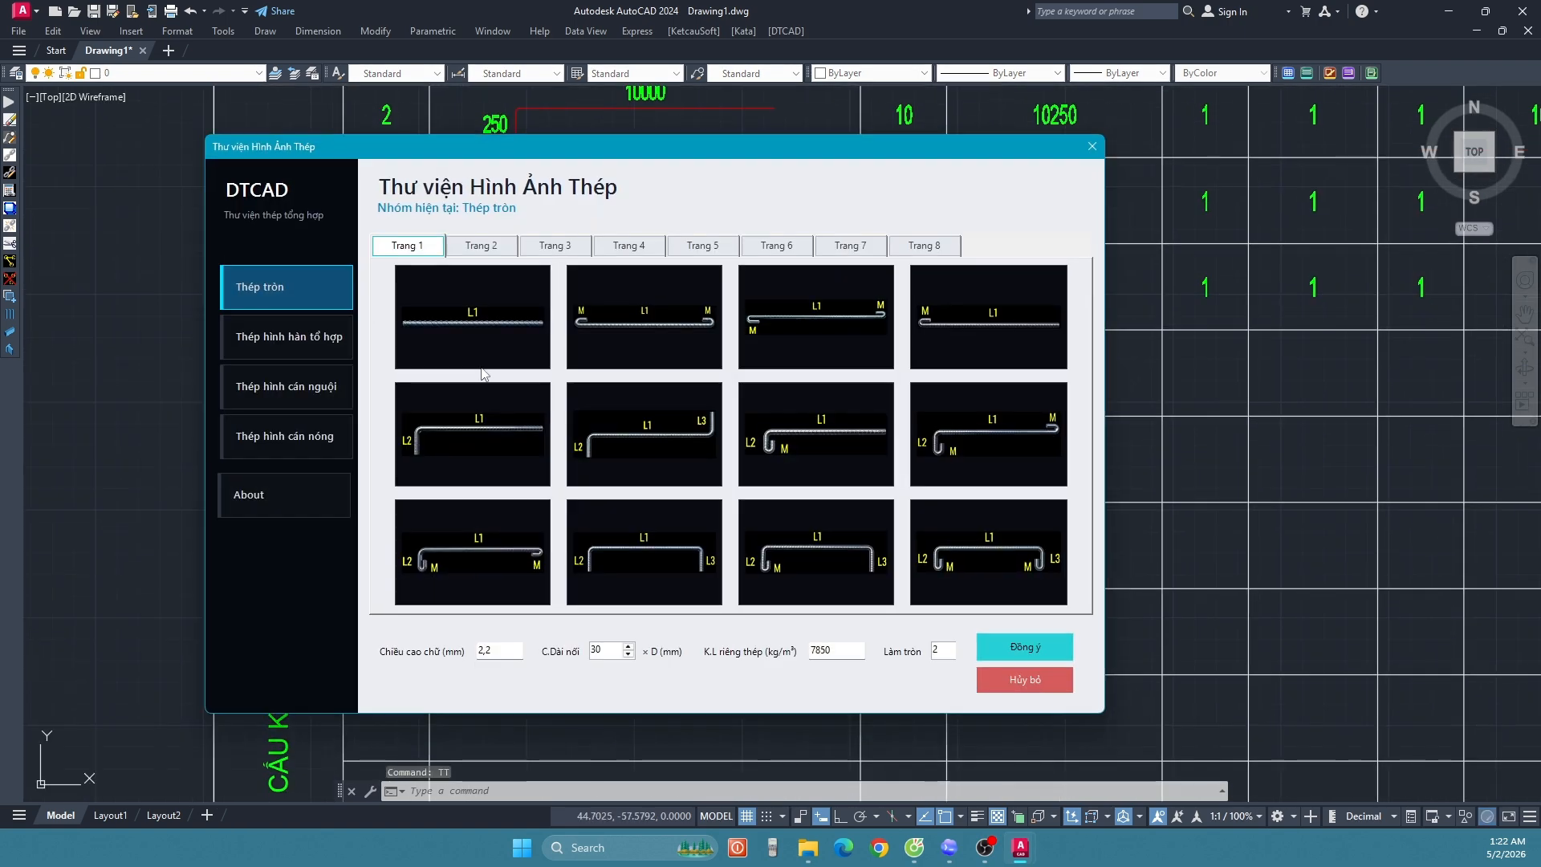
click(297, 446)
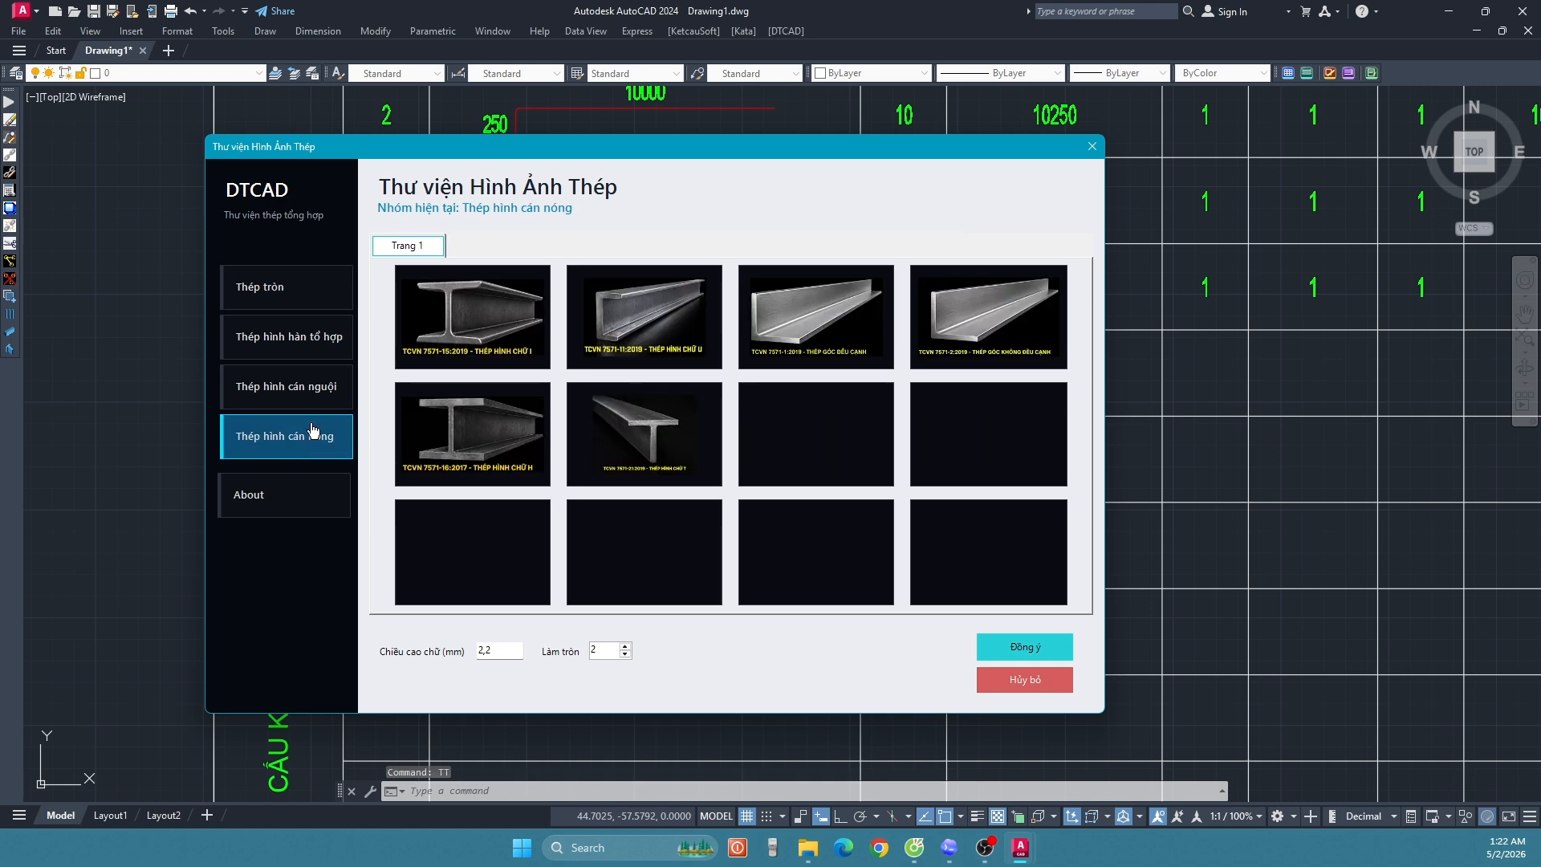
click(473, 325)
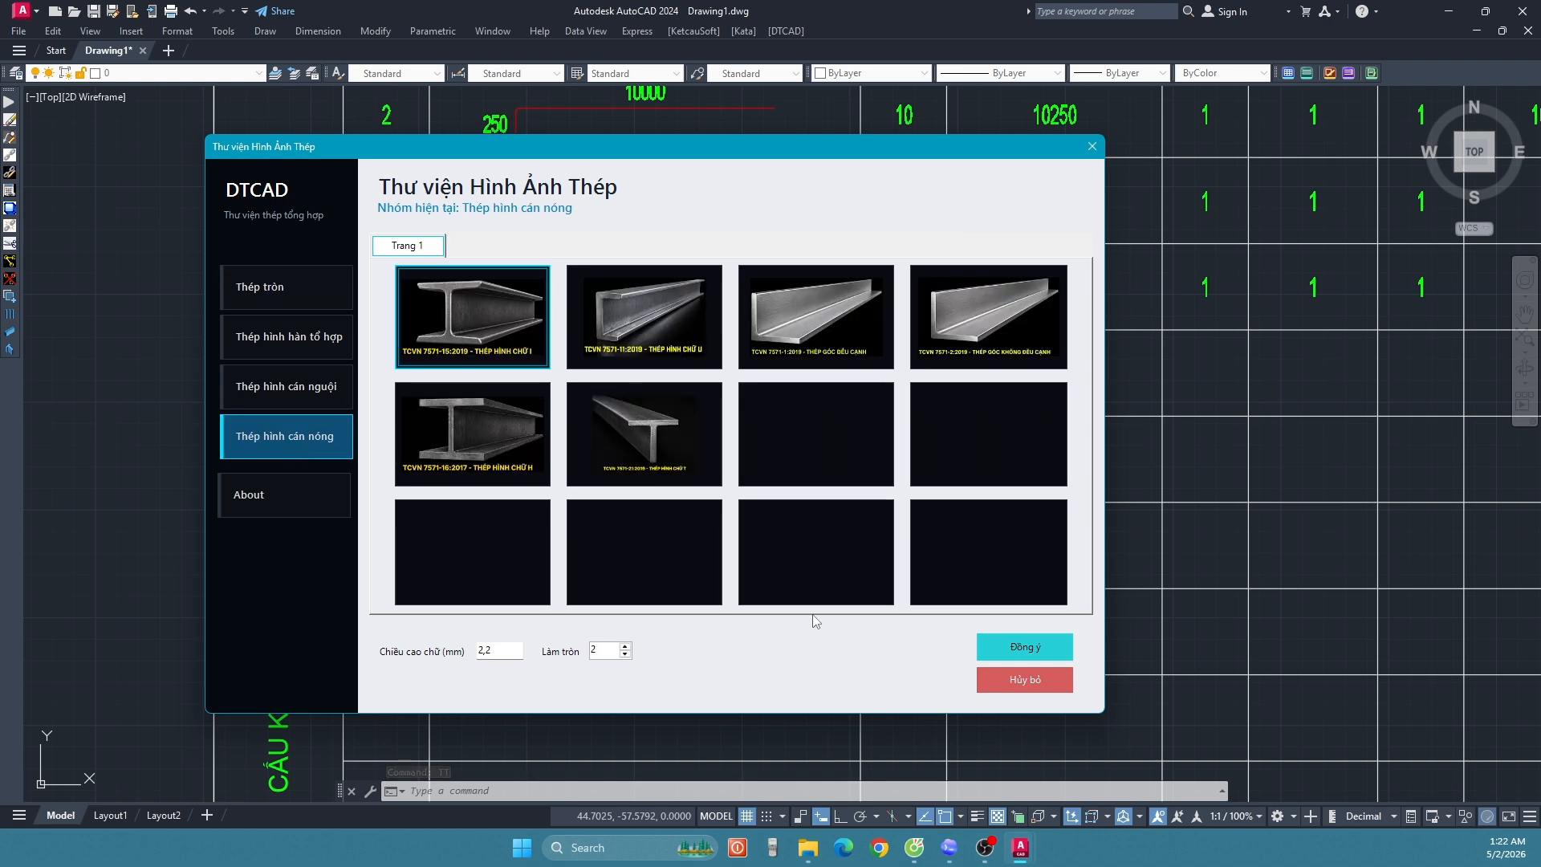
click(1025, 647)
click(361, 429)
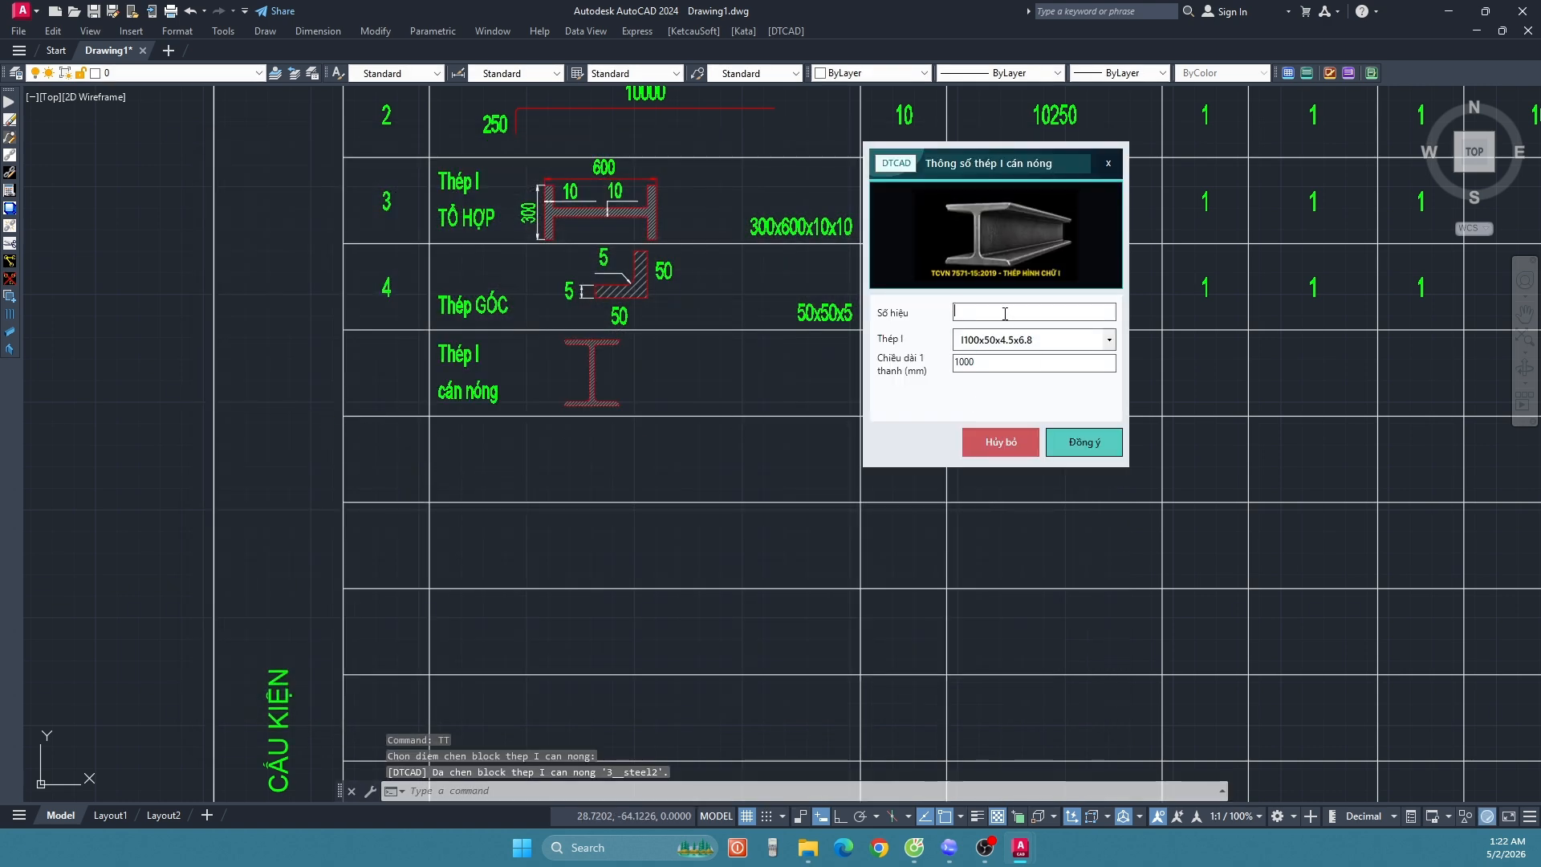
Step: Define the hot-rolled I section as number 4, size I100x55x4.5x7.2, length 10000 mm
click(1111, 341)
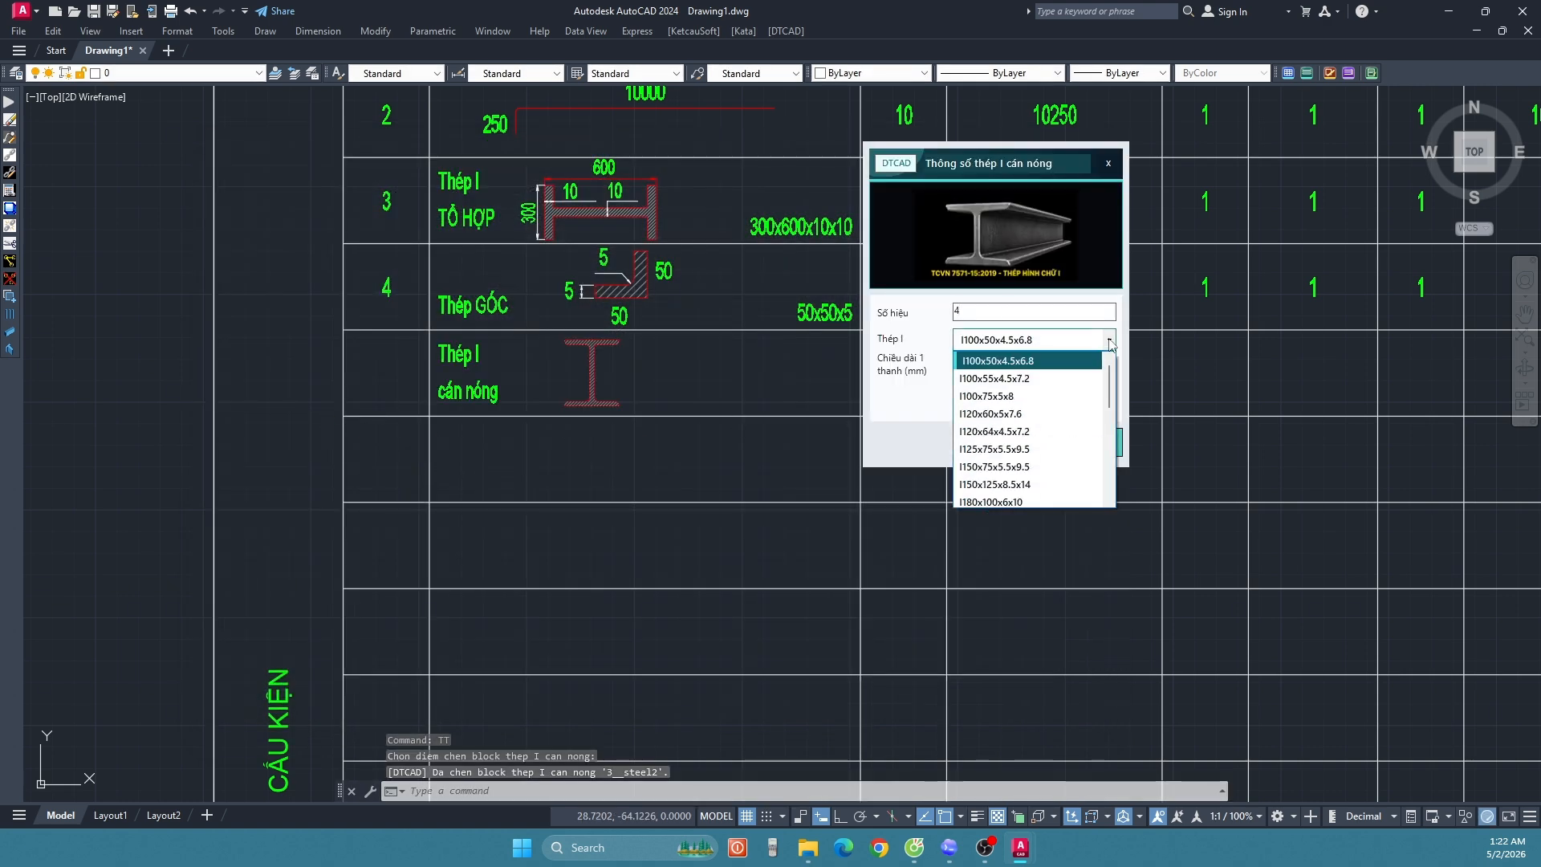
click(1027, 382)
click(1025, 364)
text(0000)
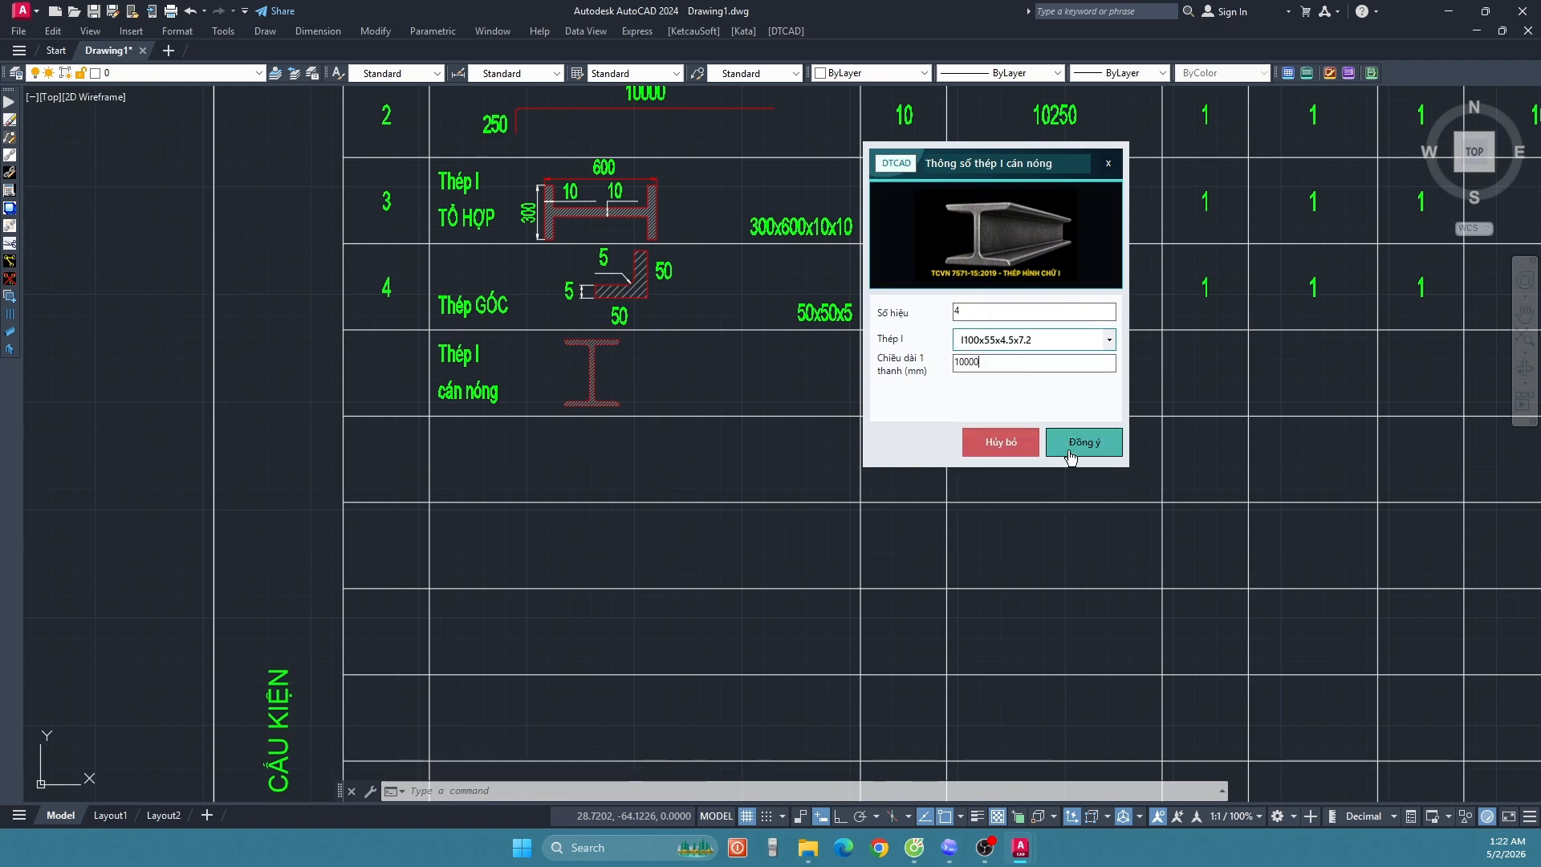
click(1053, 441)
mouse_move(1043, 425)
middle_down()
mouse_move(619, 450)
mouse_move(1169, 450)
middle_up()
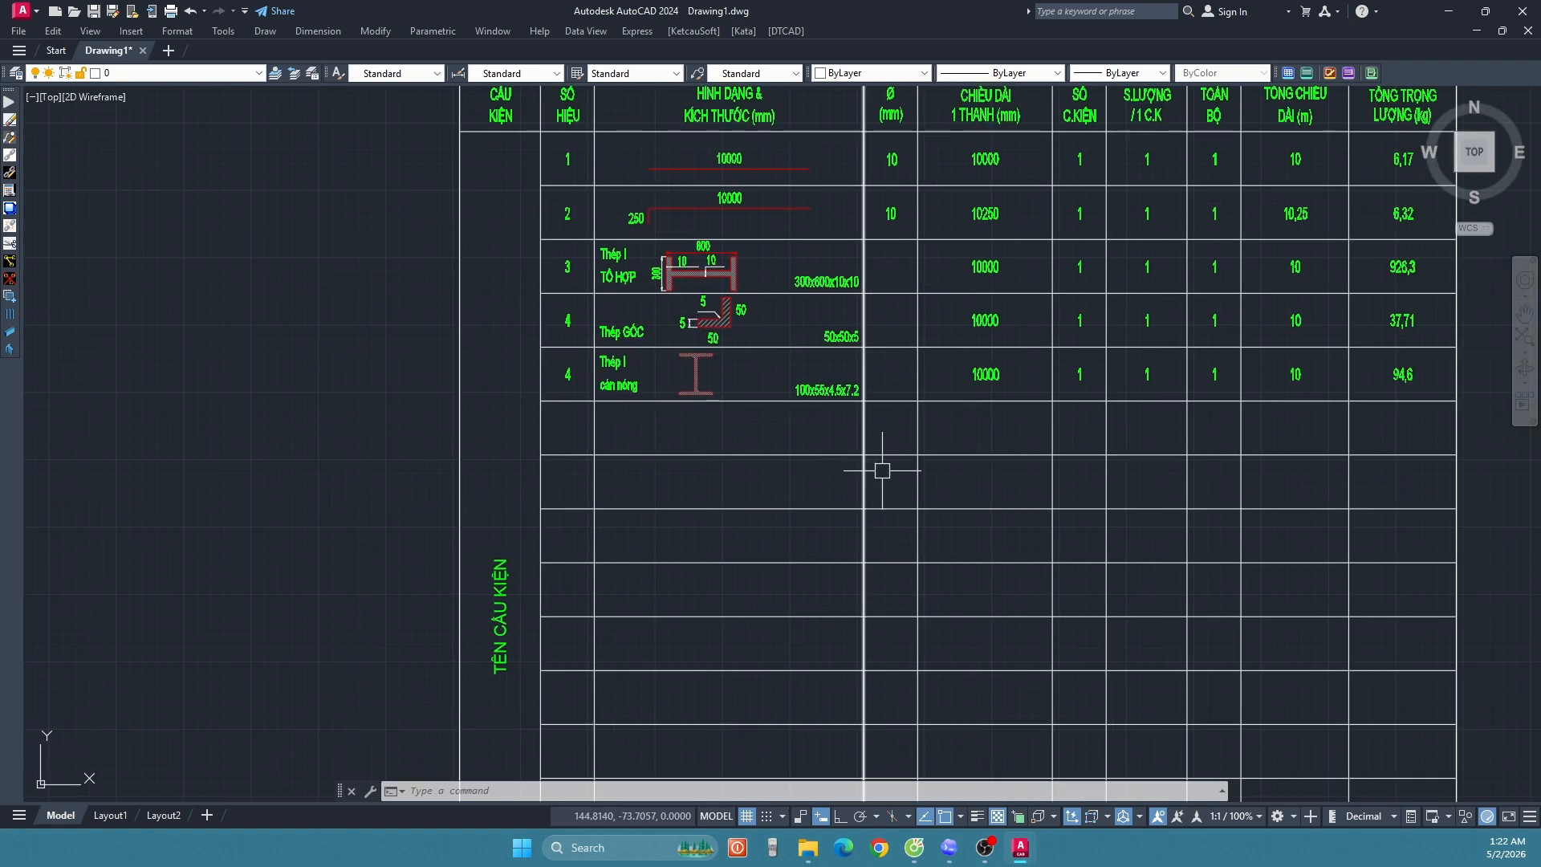
Step: Insert the L1-L2-L3 round bar with a sloped end from Trang 2 of Thép tròn at the lower-left corner of the sixth Số hiệu cell
scroll(614, 428, up, 2)
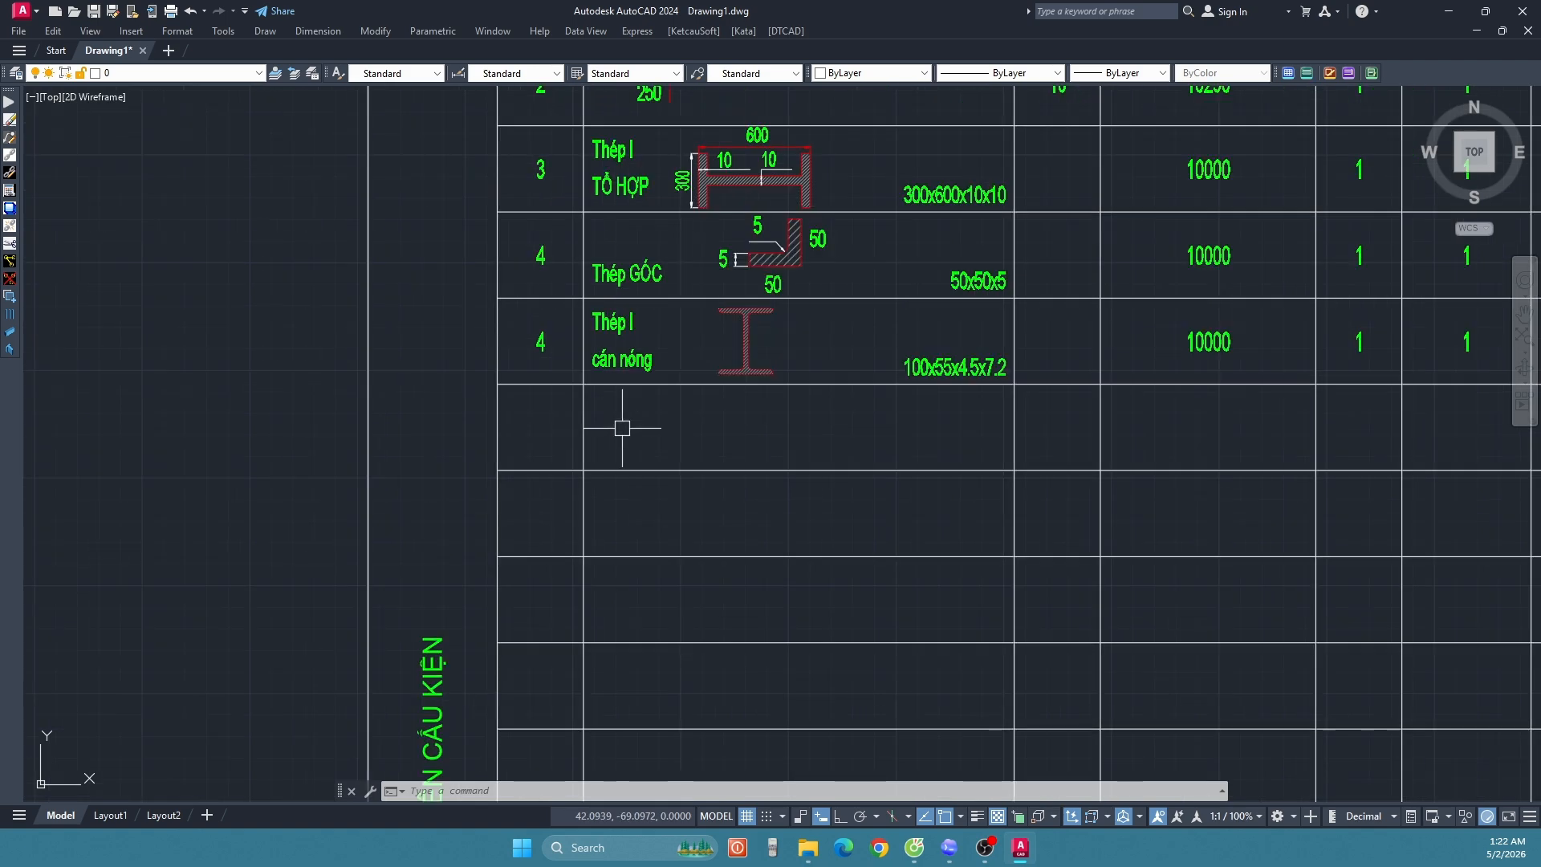
text(TT)
key(Return)
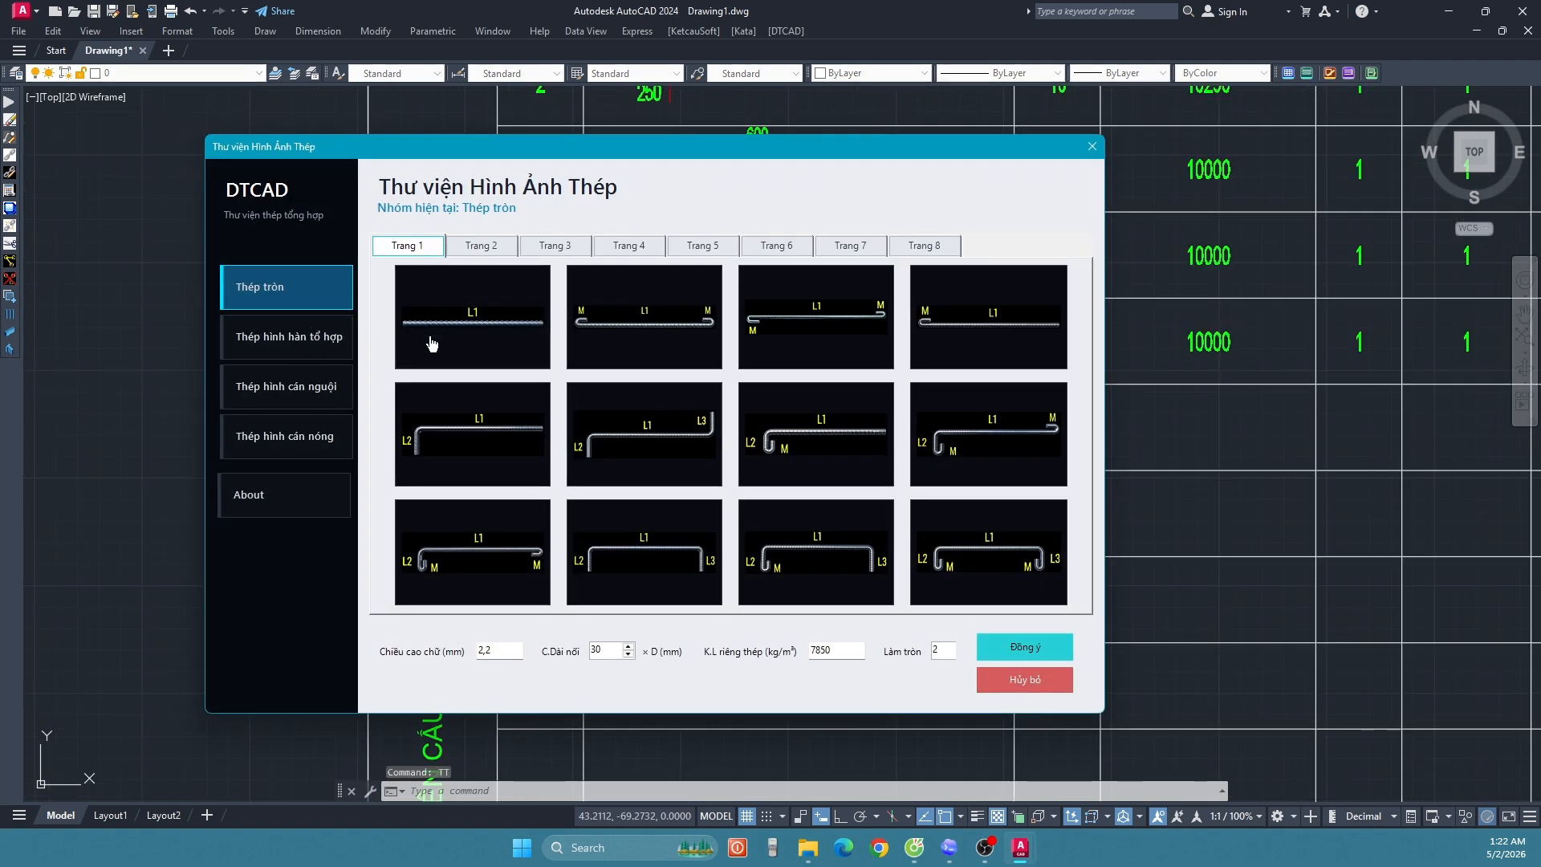
click(495, 247)
click(462, 329)
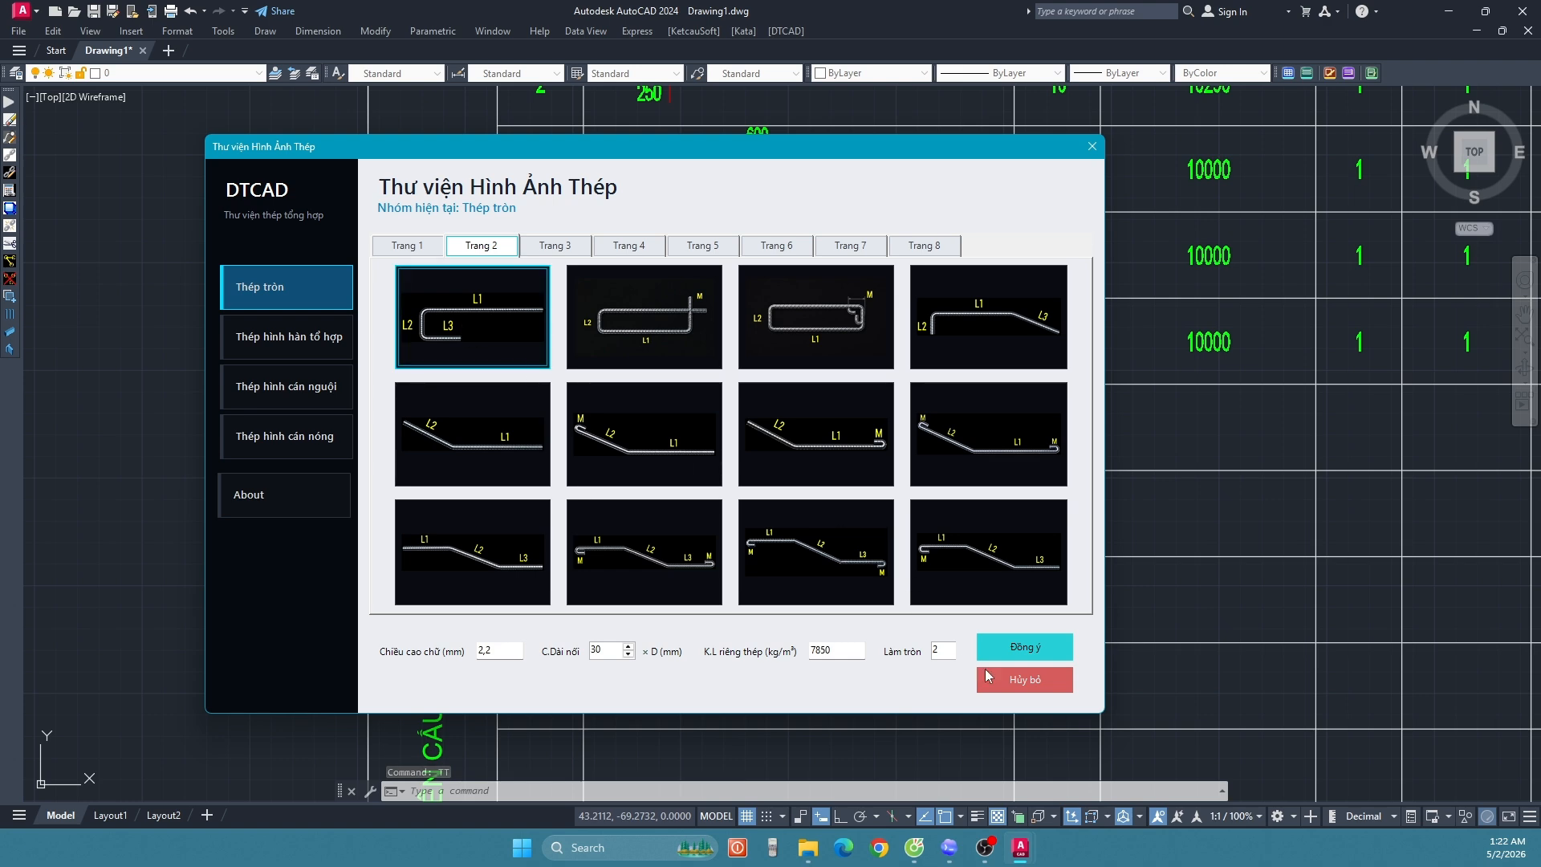
click(922, 349)
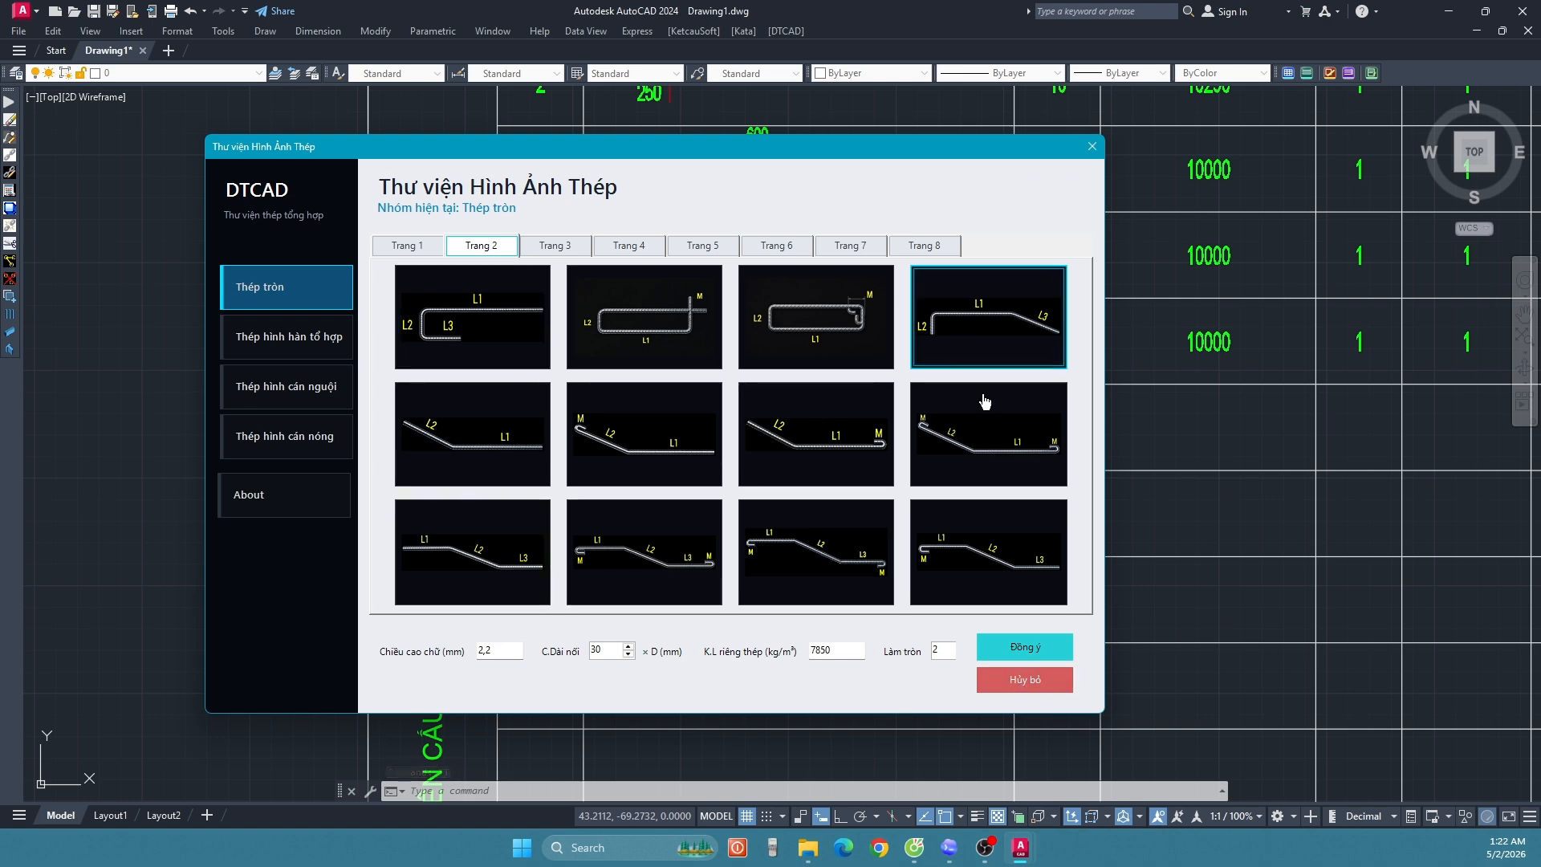
click(1013, 646)
click(671, 418)
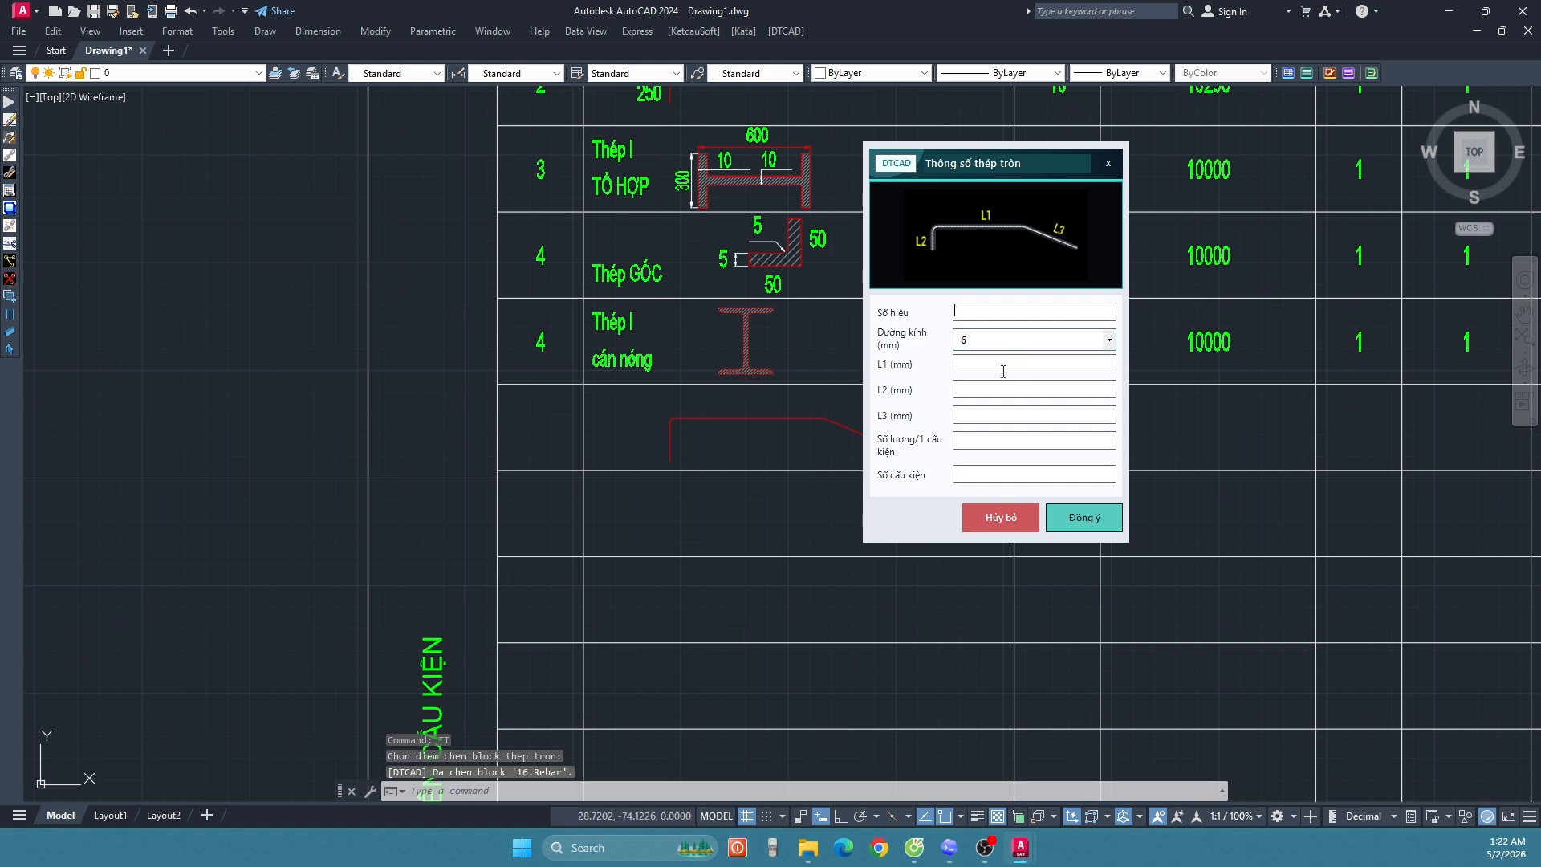
Step: Define the sloped-end round bar as number 5, diameter 10, L1 1000, L2 250, L3 250 mm, quantity 1 and 1 member
text(5)
click(1041, 341)
click(993, 383)
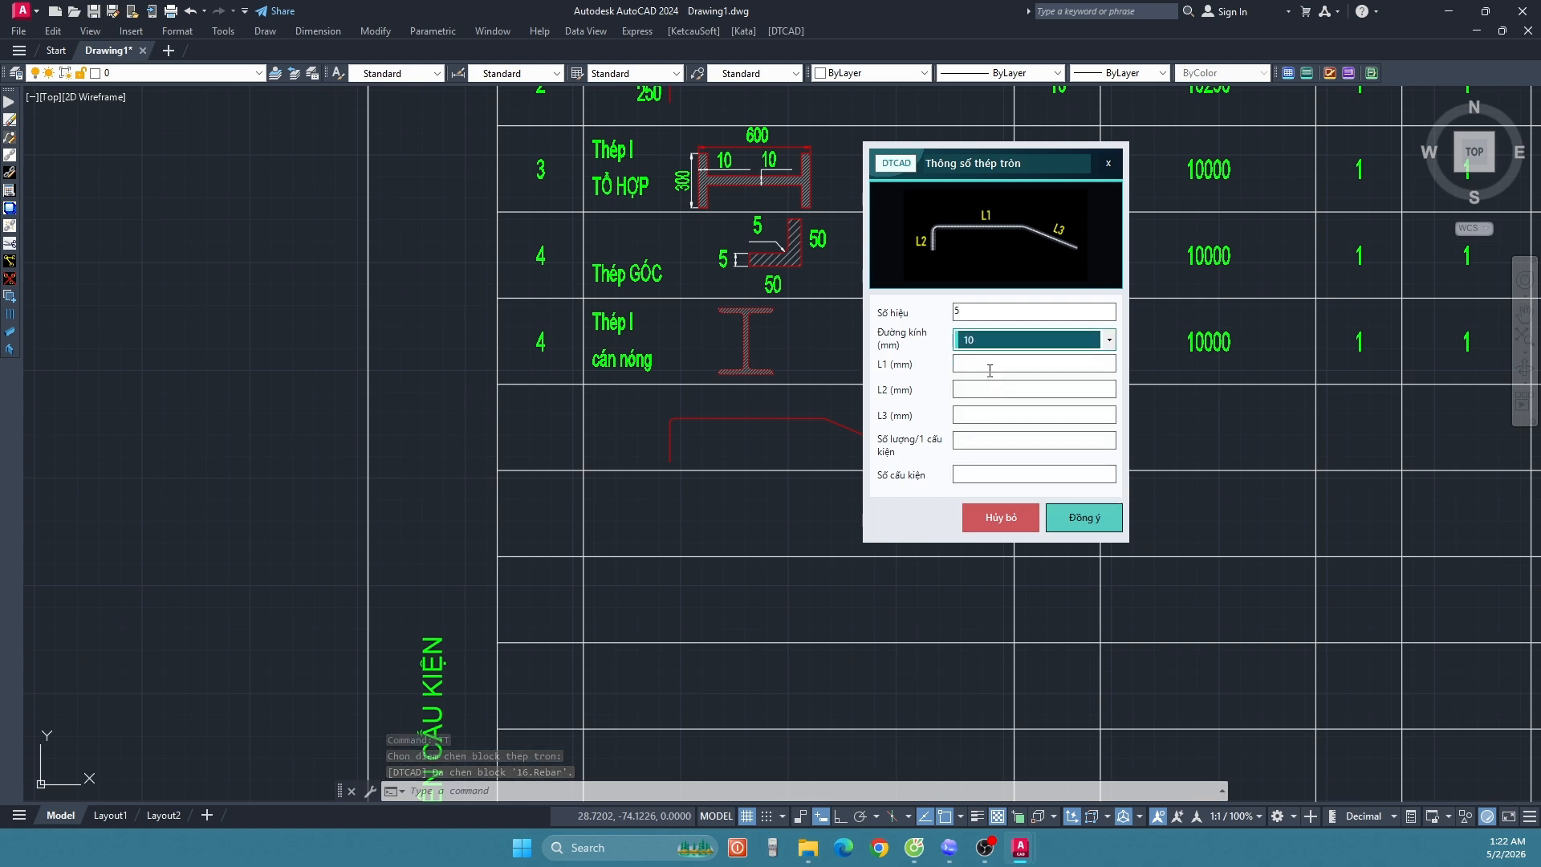
click(990, 365)
text(1000)
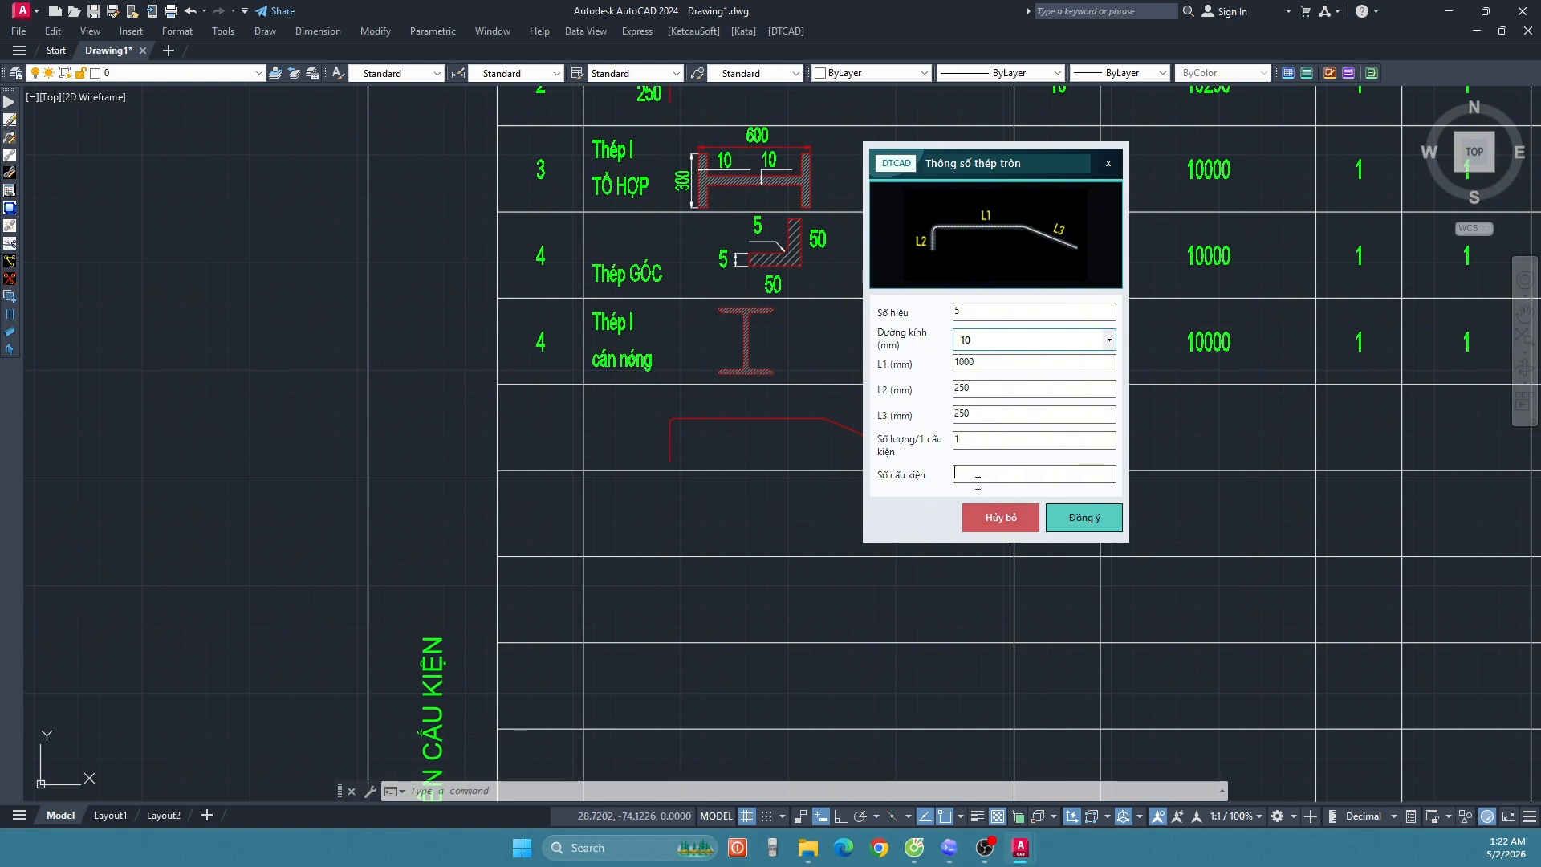
text(1)
click(1079, 523)
scroll(1164, 518, down, 1)
middle_drag(1353, 517, 740, 497)
middle_drag(602, 497, 736, 496)
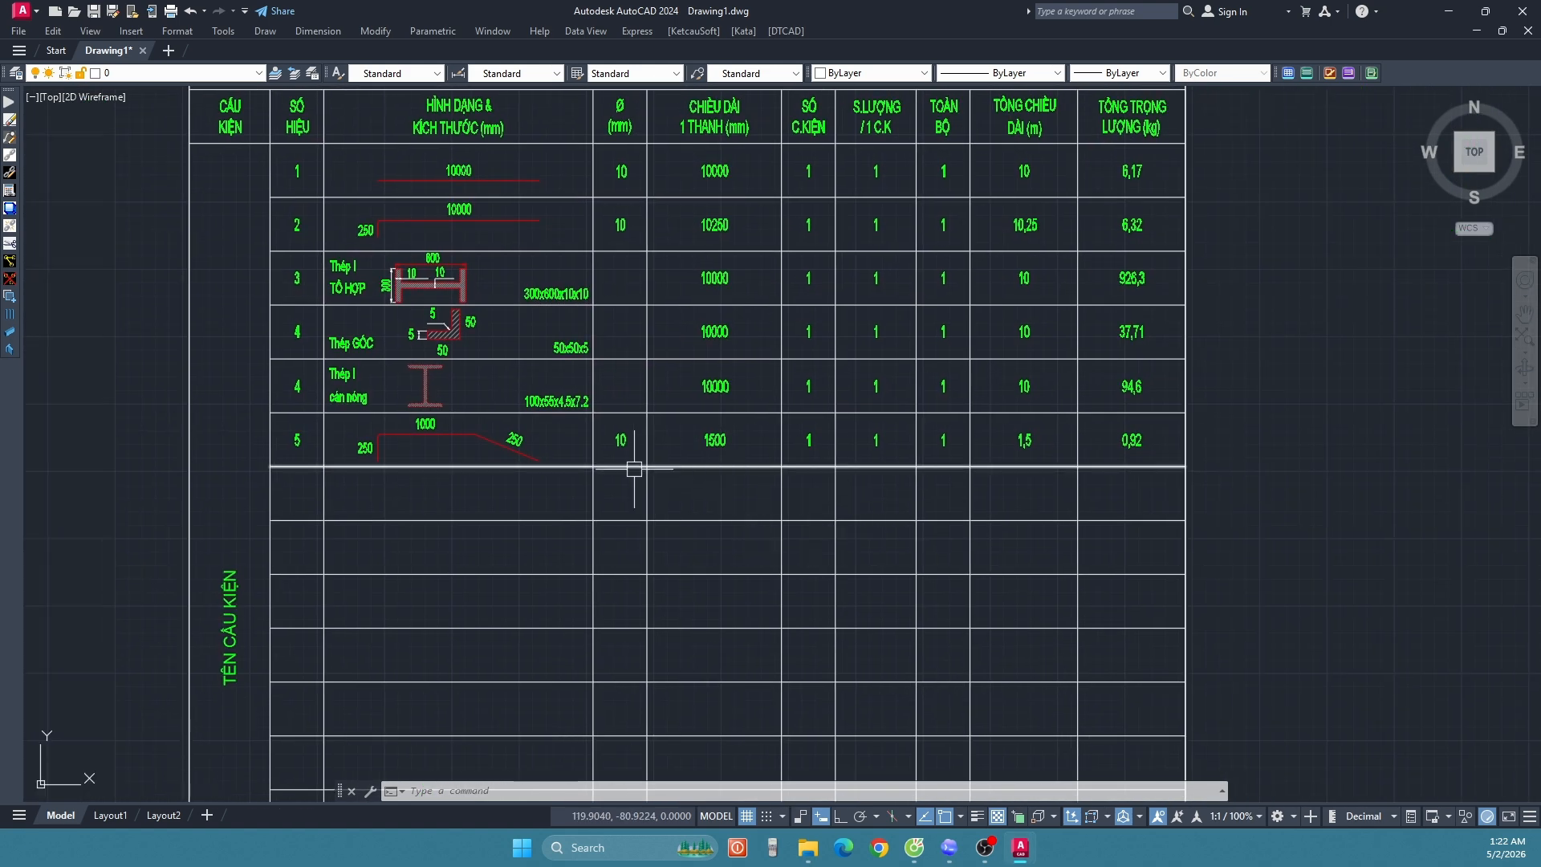
Step: Edit the straight round bar number 1 with the single-block edit command (STK), setting its diameter to 12 mm
scroll(634, 470, up, 2)
click(784, 31)
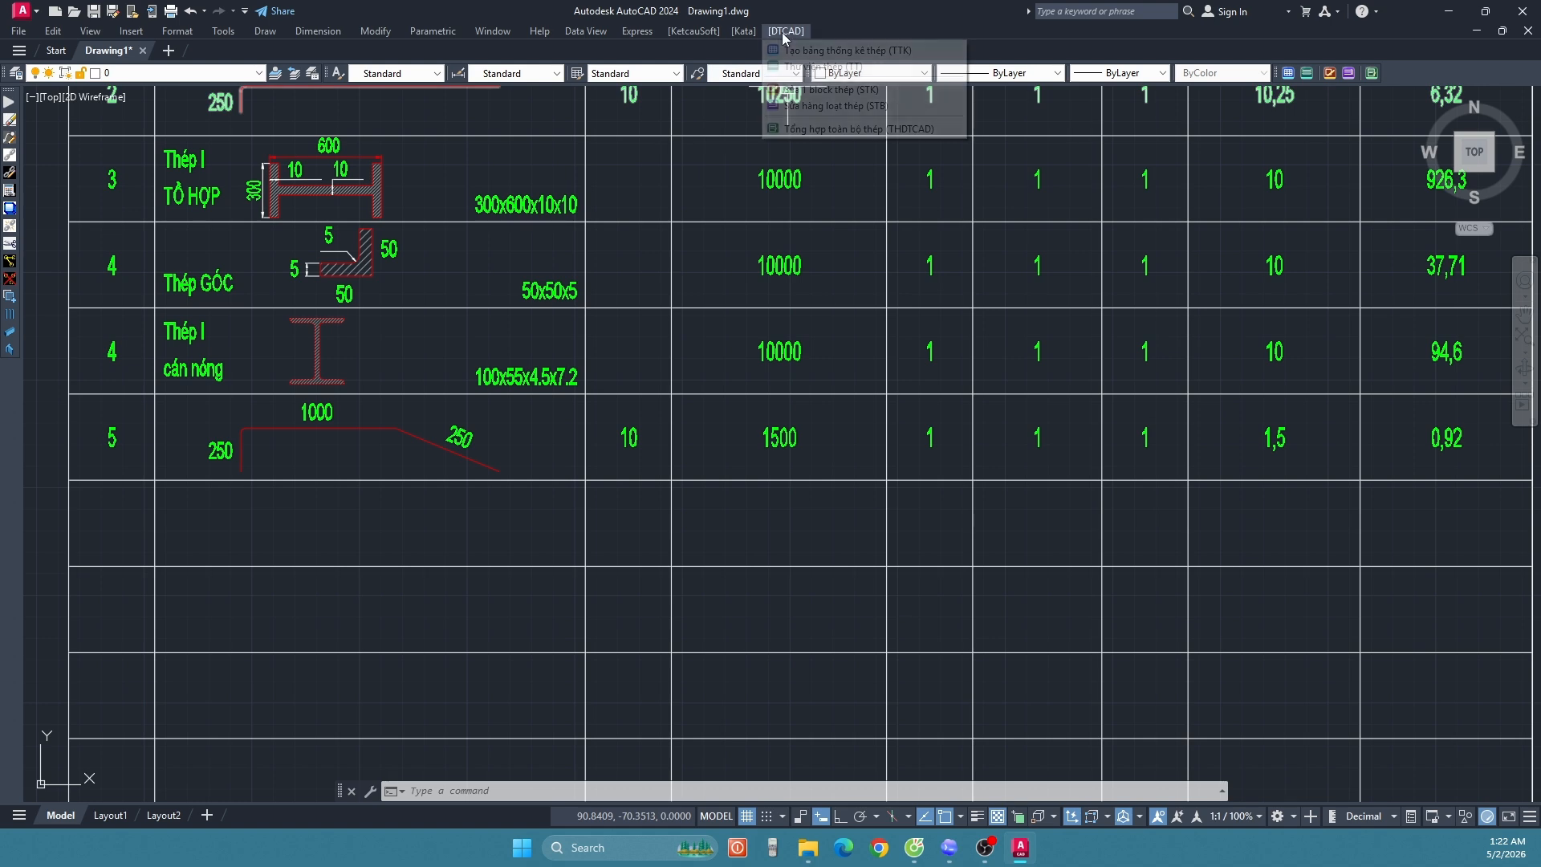
click(829, 89)
scroll(706, 303, down, 3)
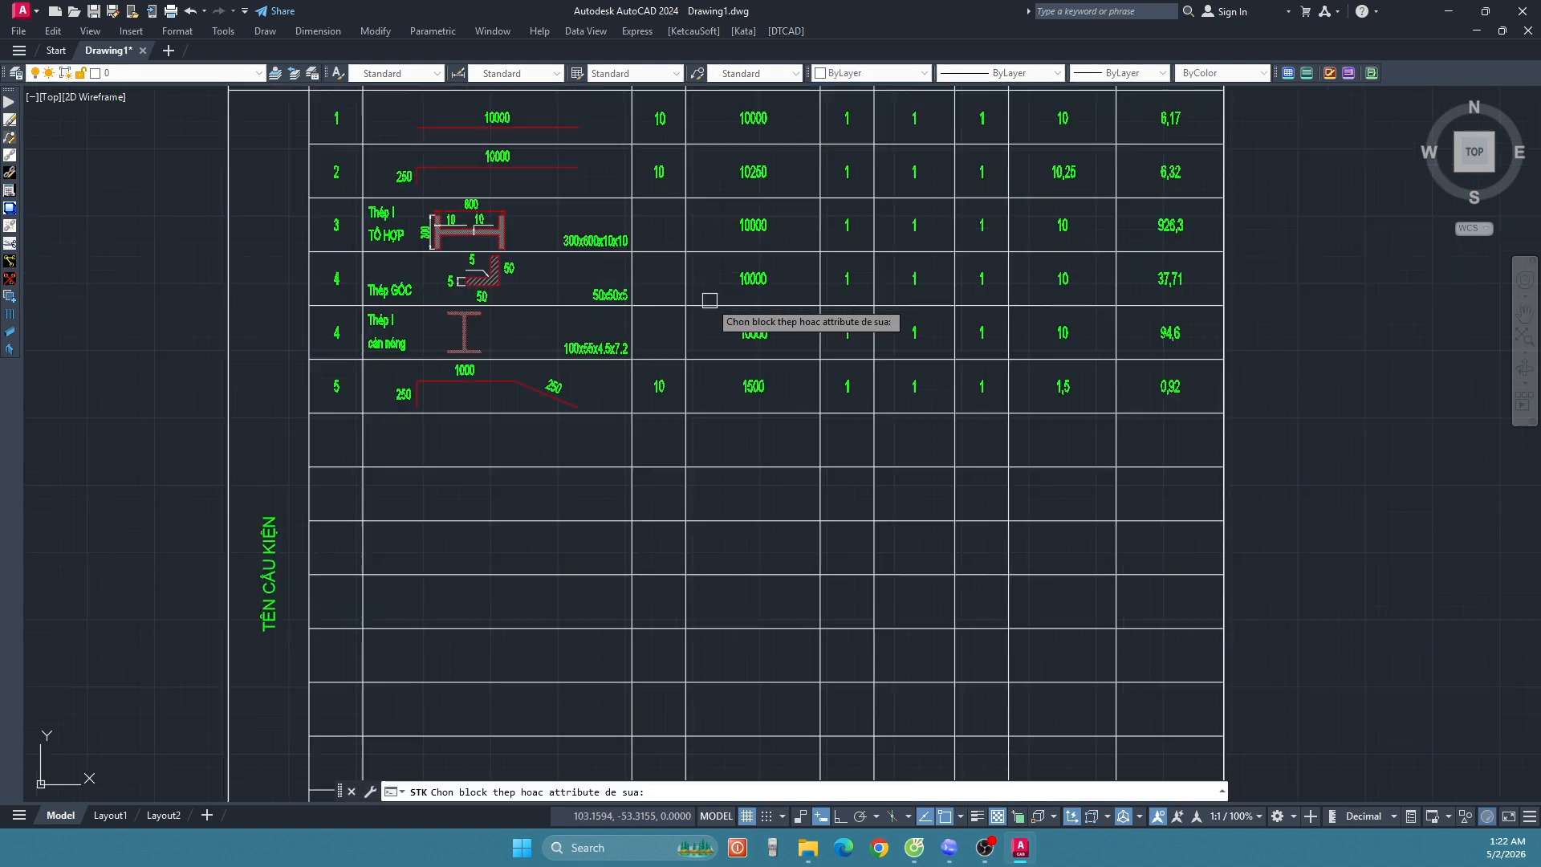
scroll(546, 217, up, 3)
click(538, 205)
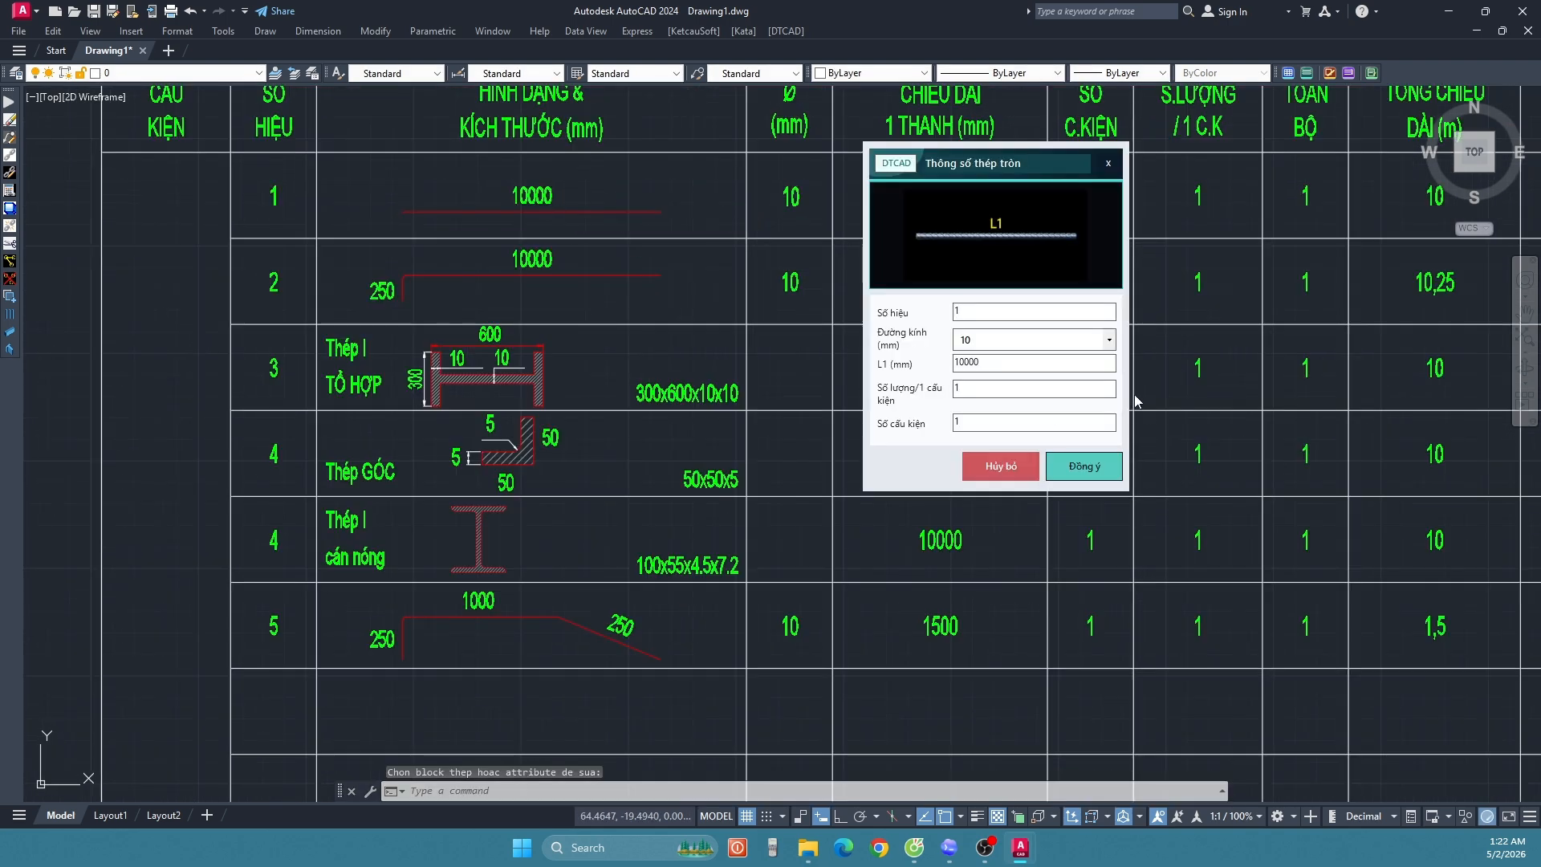
click(1035, 339)
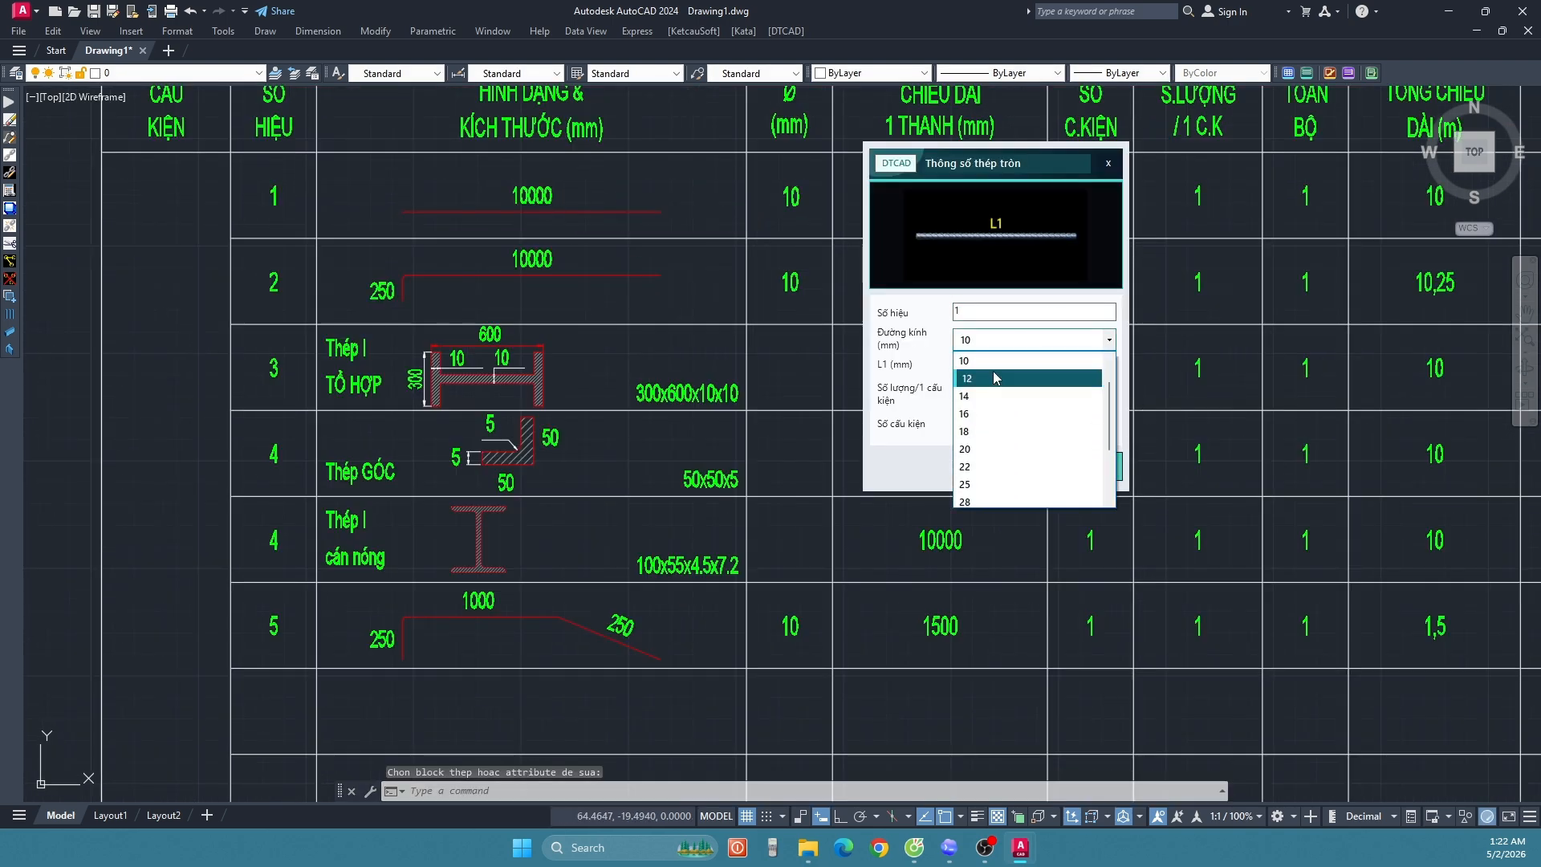
click(993, 371)
click(1057, 477)
scroll(1076, 440, down, 3)
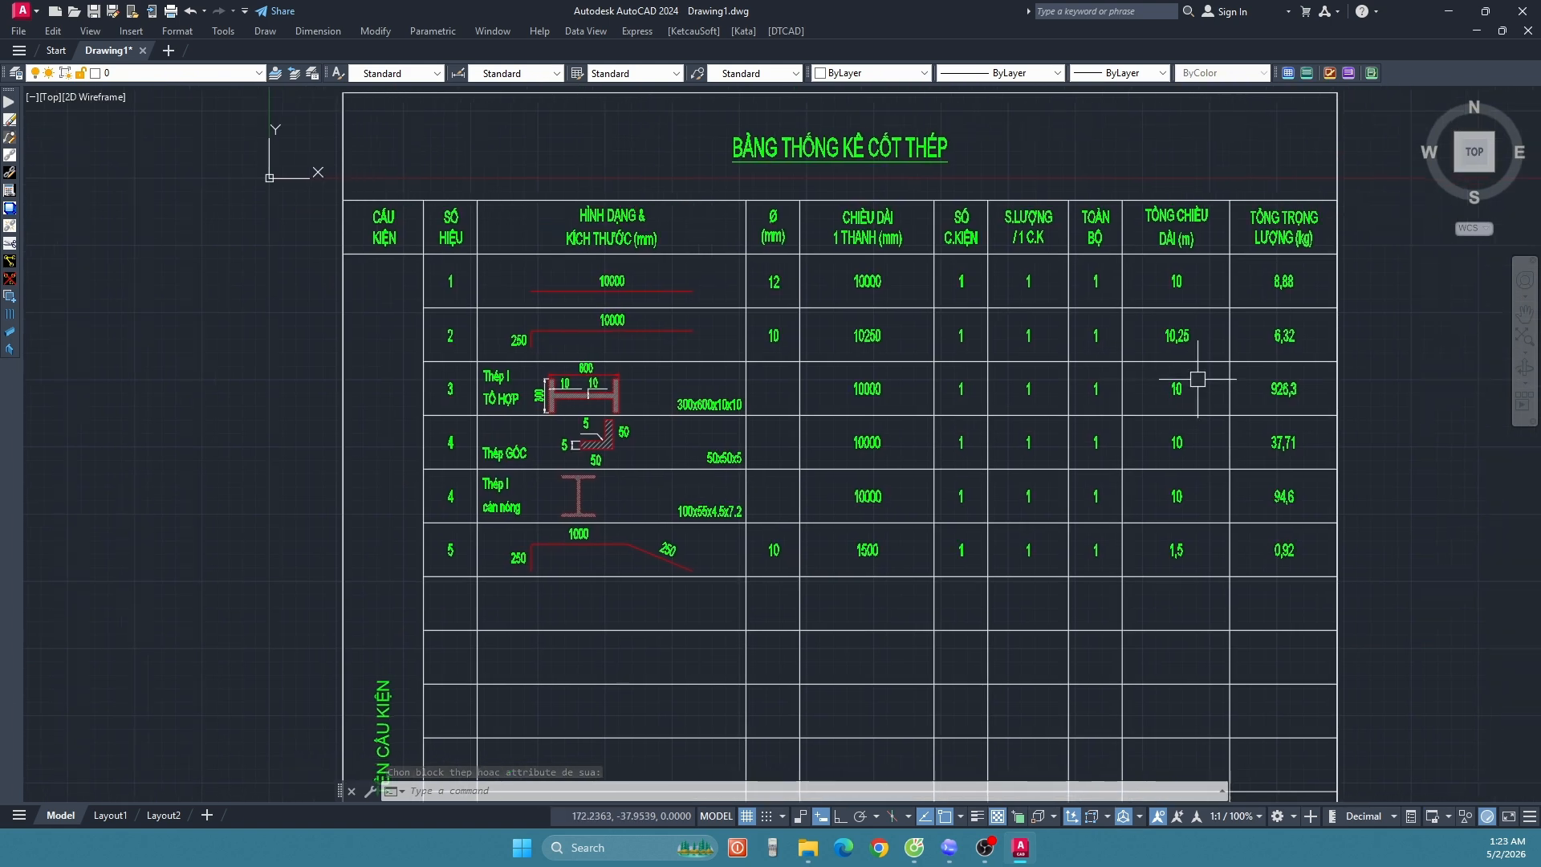
scroll(768, 280, up, 3)
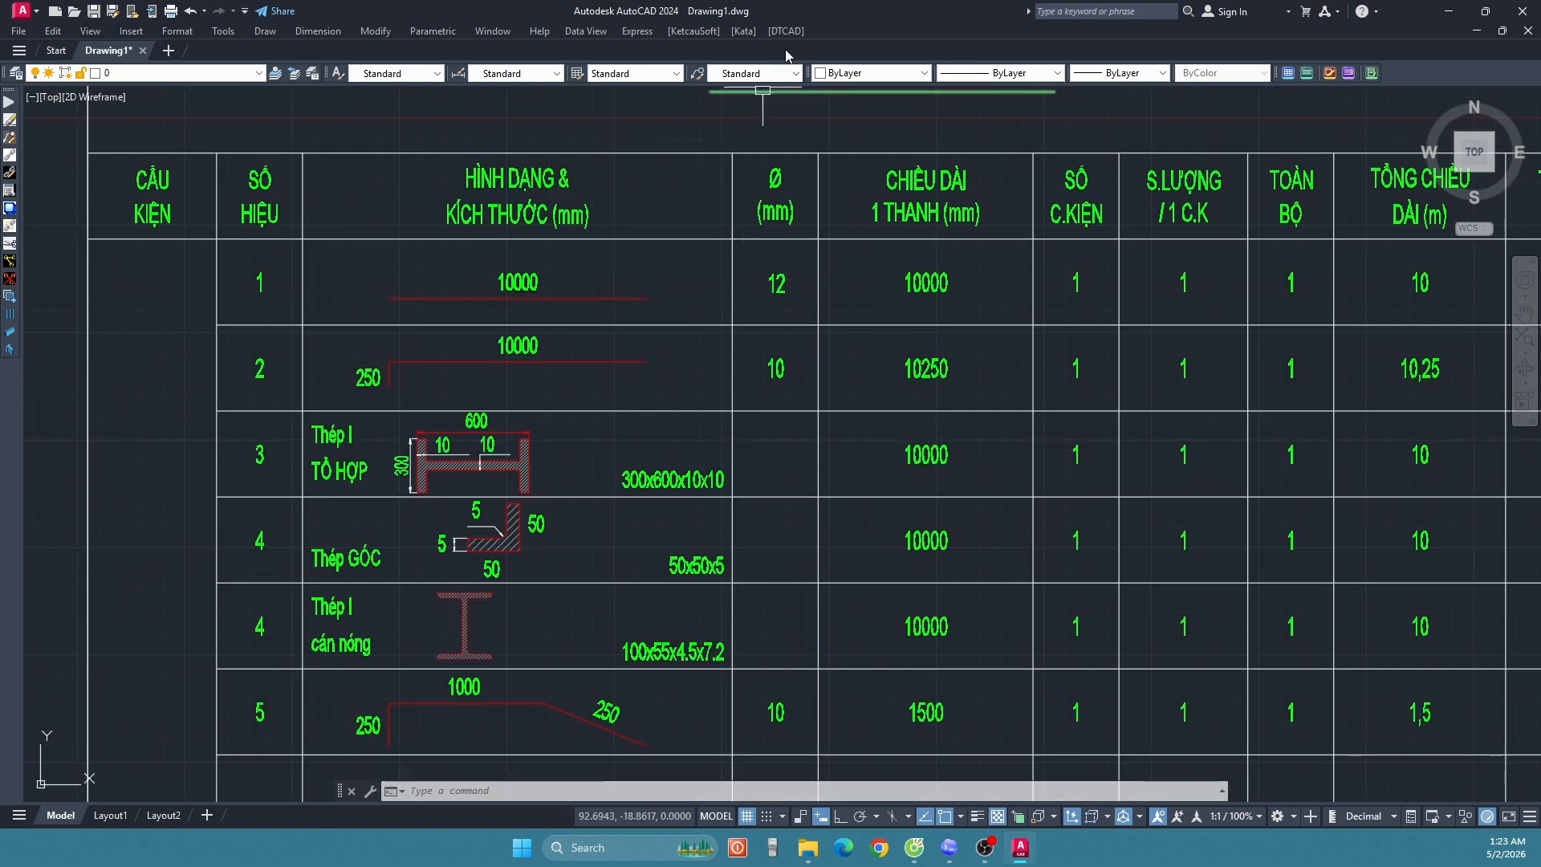
Step: Edit the hot-rolled I section block with the single-block edit command (STK), selecting size I100x55x4.5x7.2
click(786, 30)
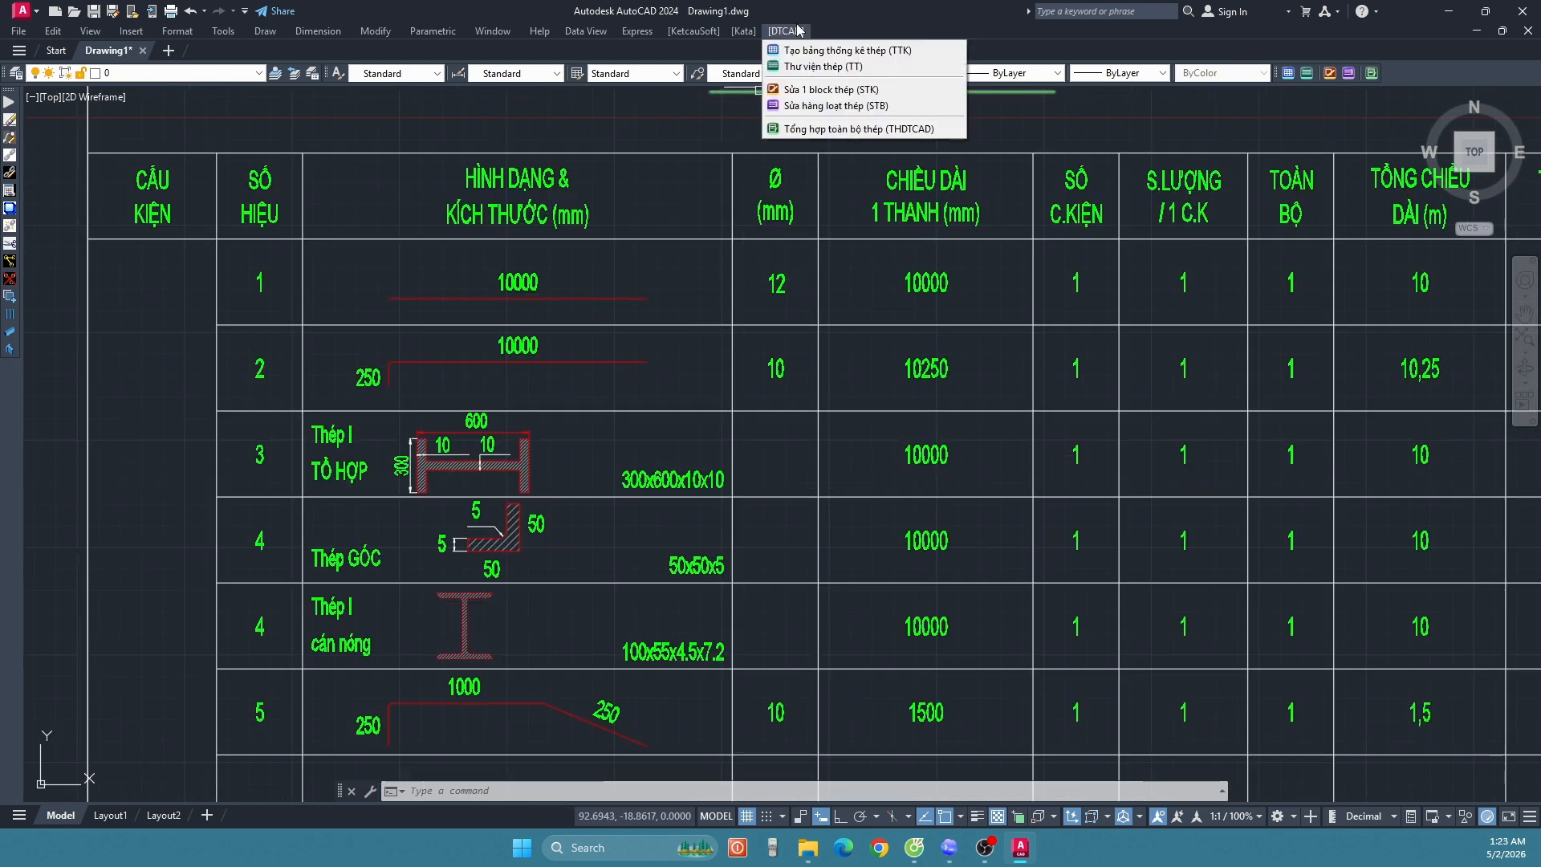
click(819, 106)
middle_drag(636, 578, 723, 368)
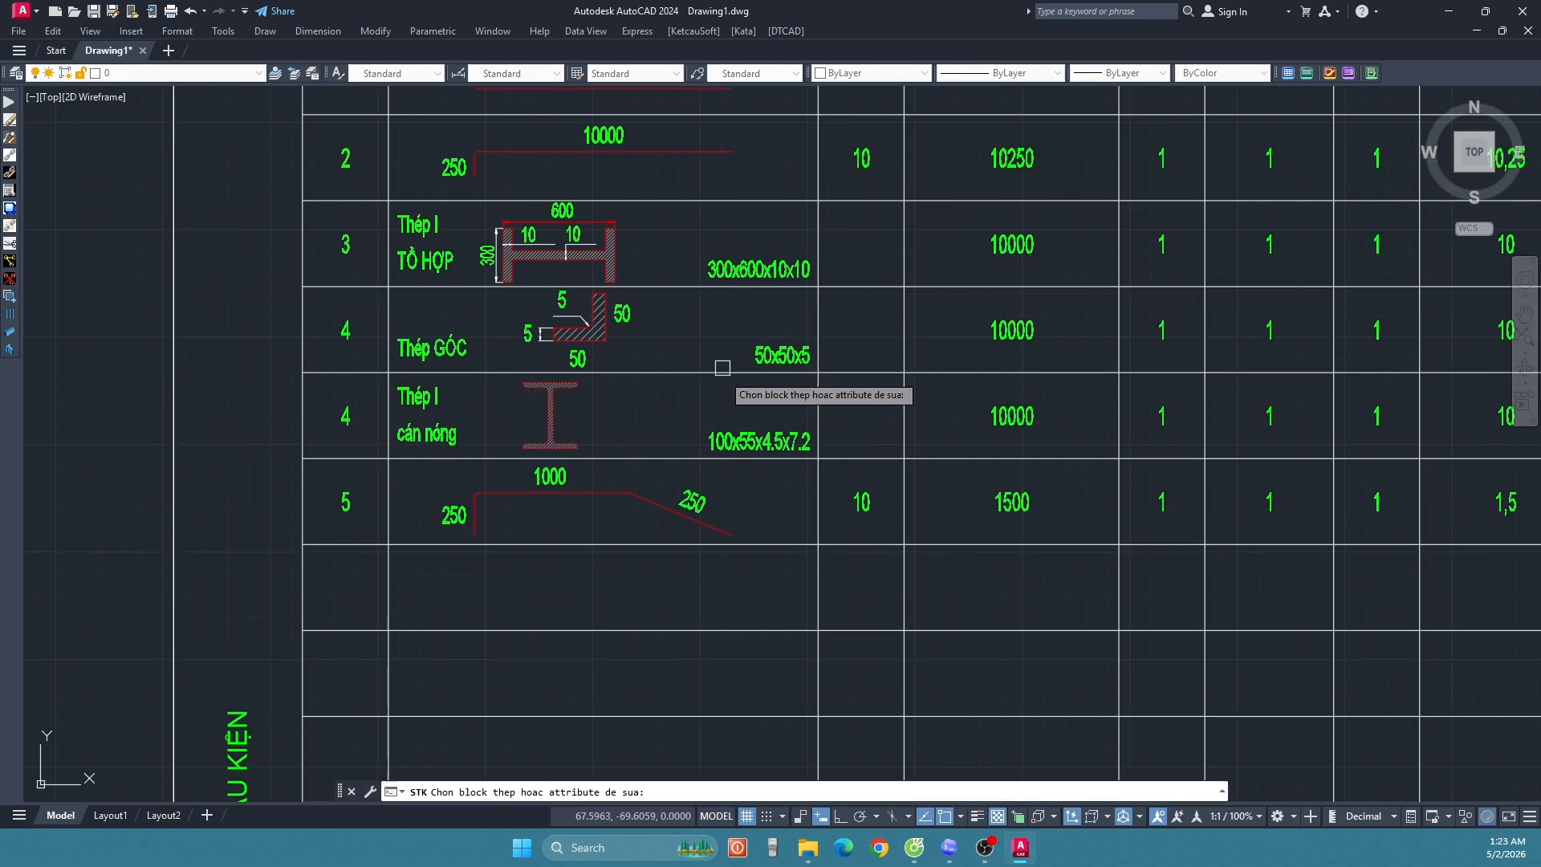
click(755, 439)
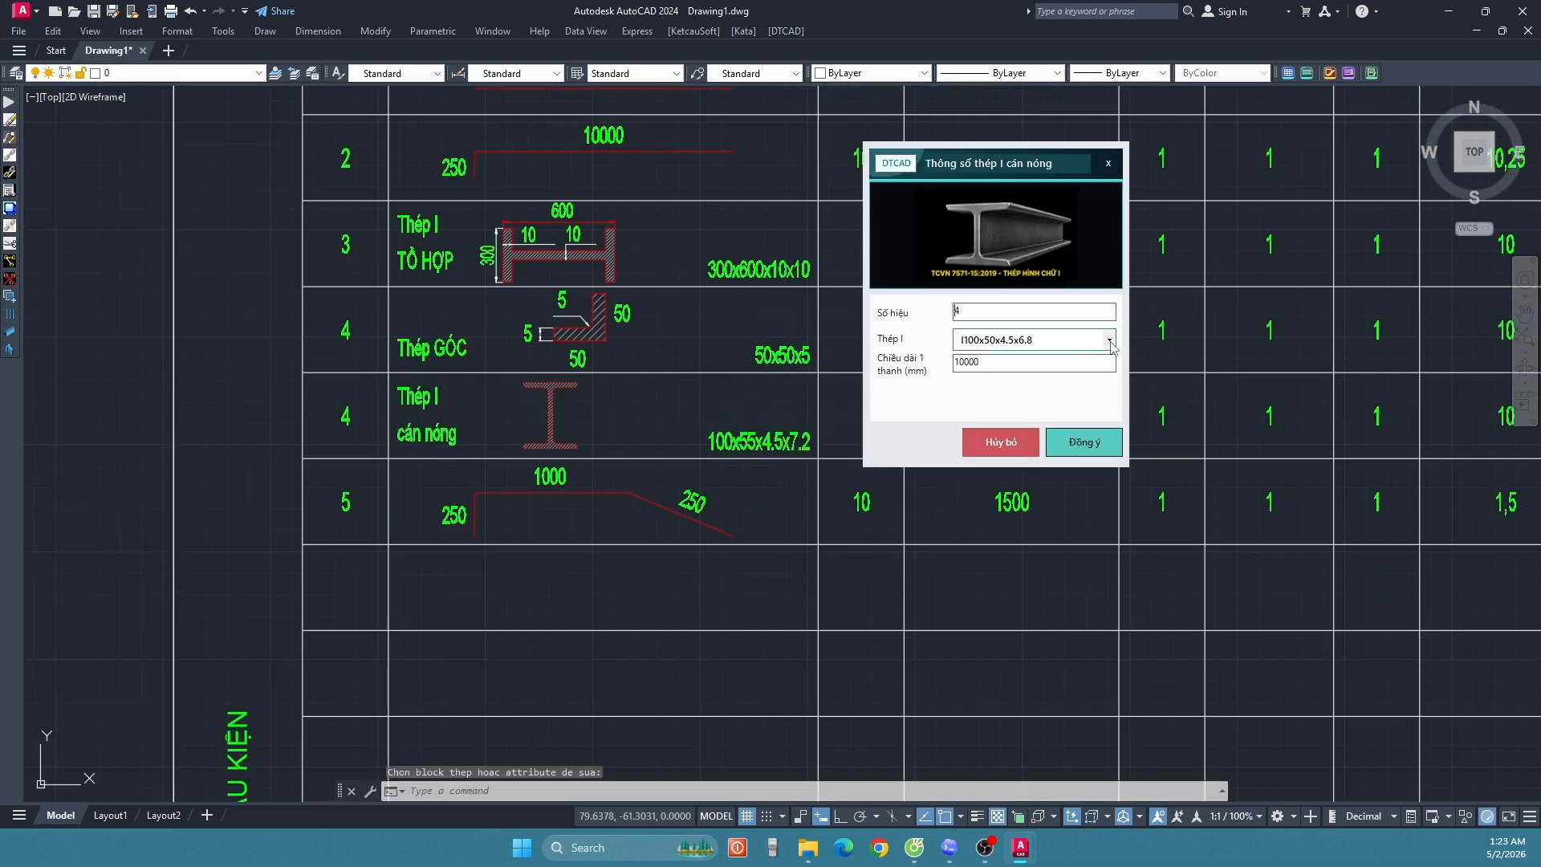
click(1110, 341)
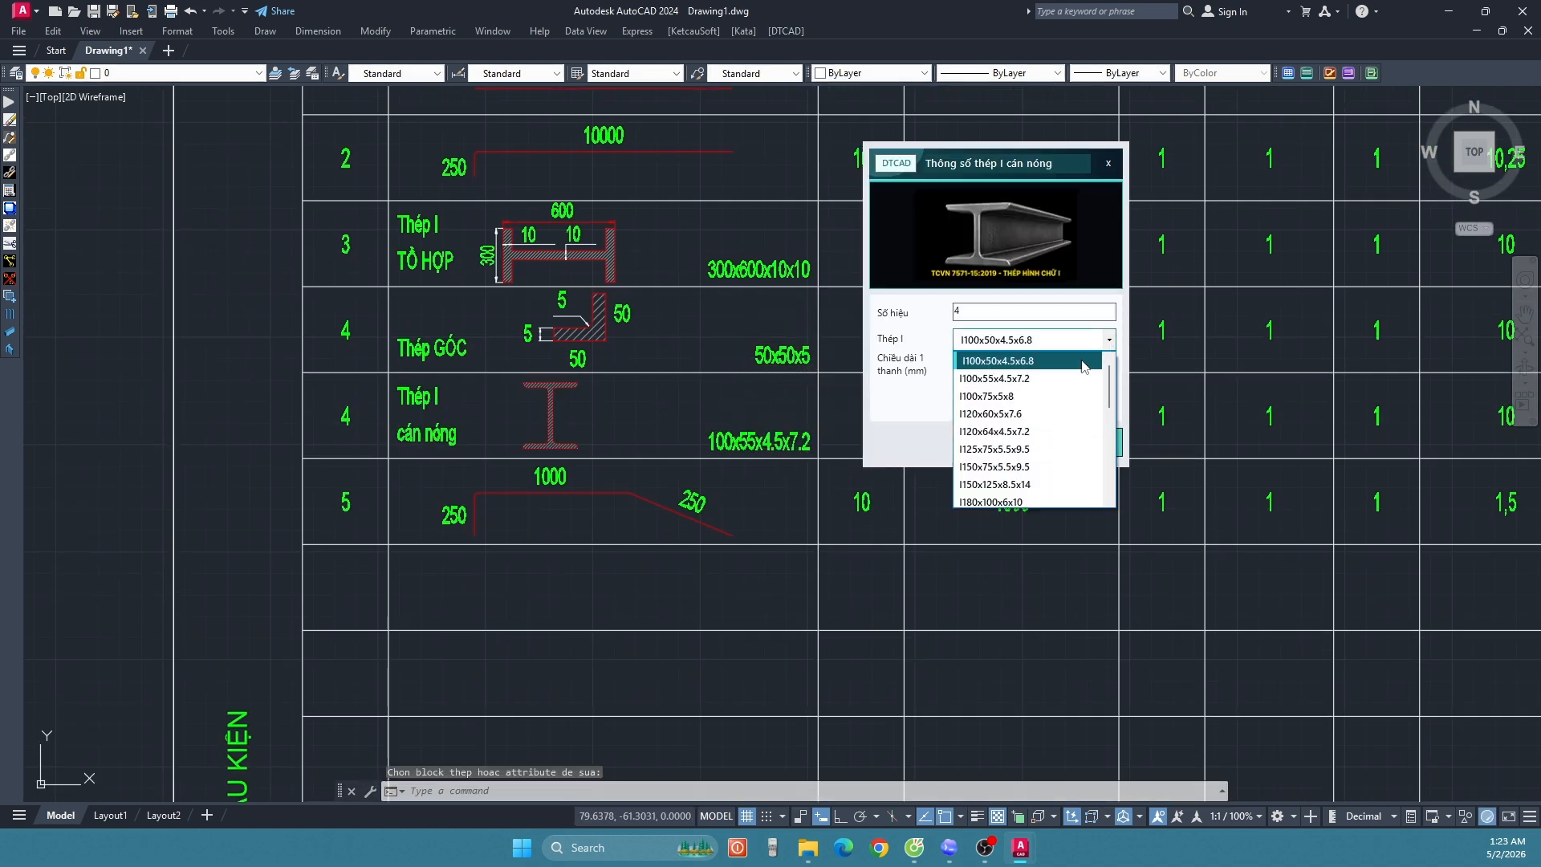
click(1052, 380)
click(1070, 447)
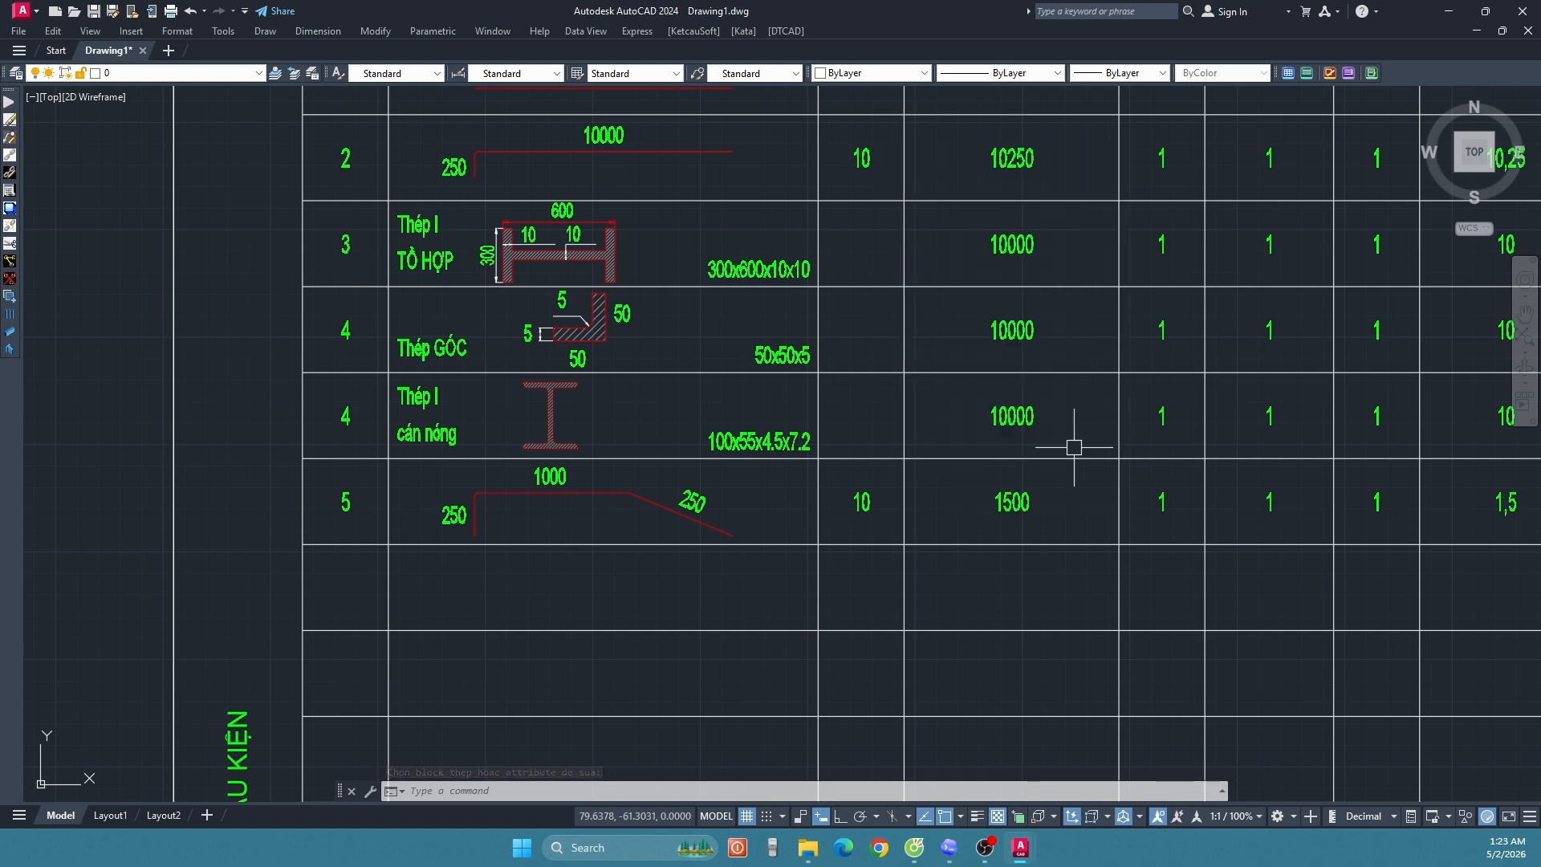
middle_drag(643, 563, 721, 502)
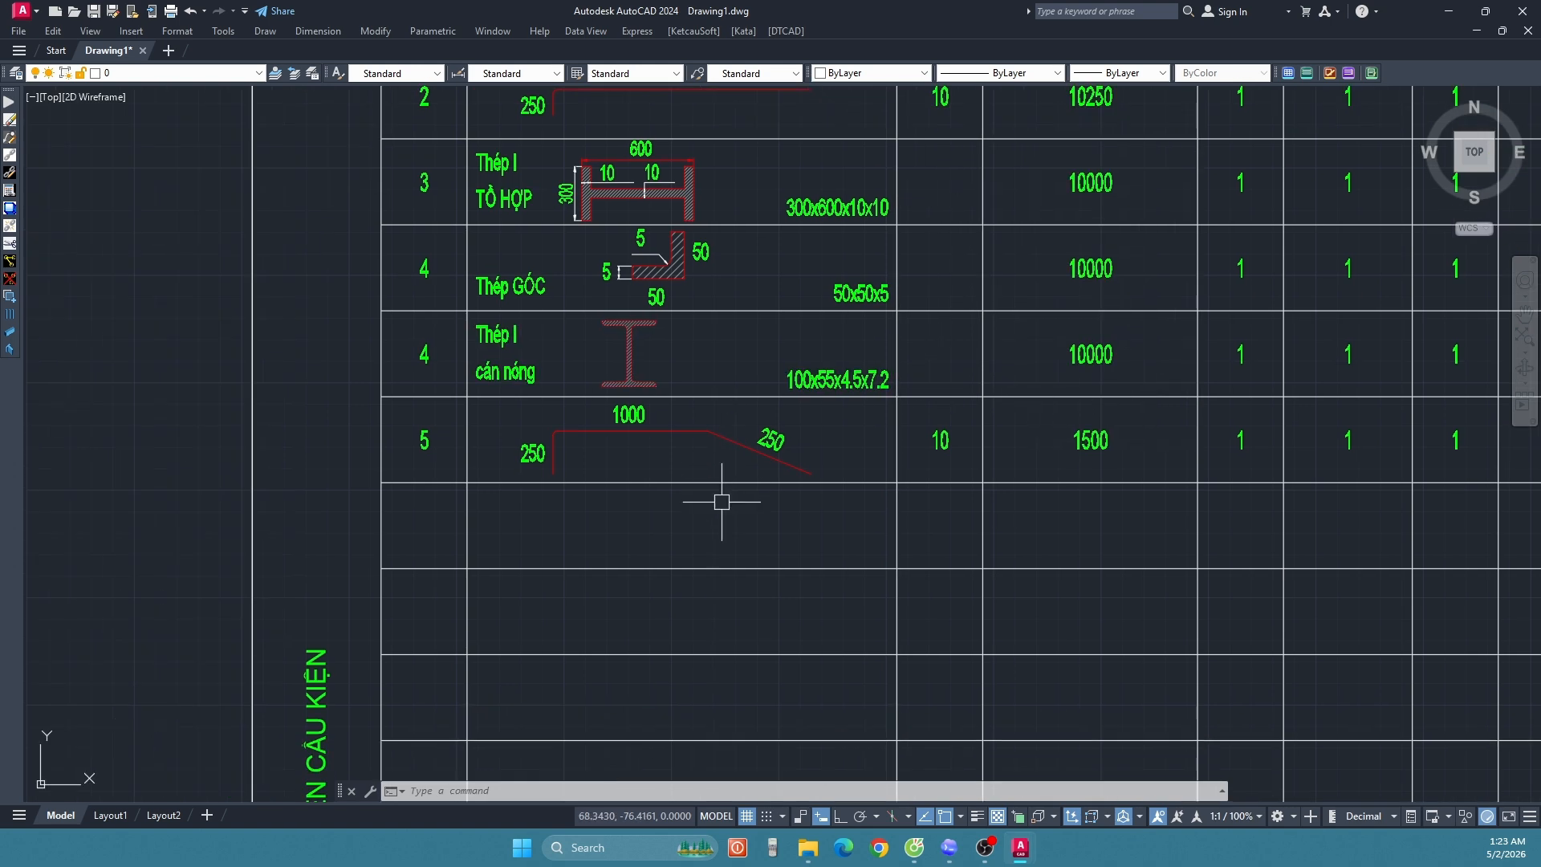
Step: Edit the sloped-end round bar number 5 with the single-block edit command (STK), setting its diameter to 12 mm
click(786, 31)
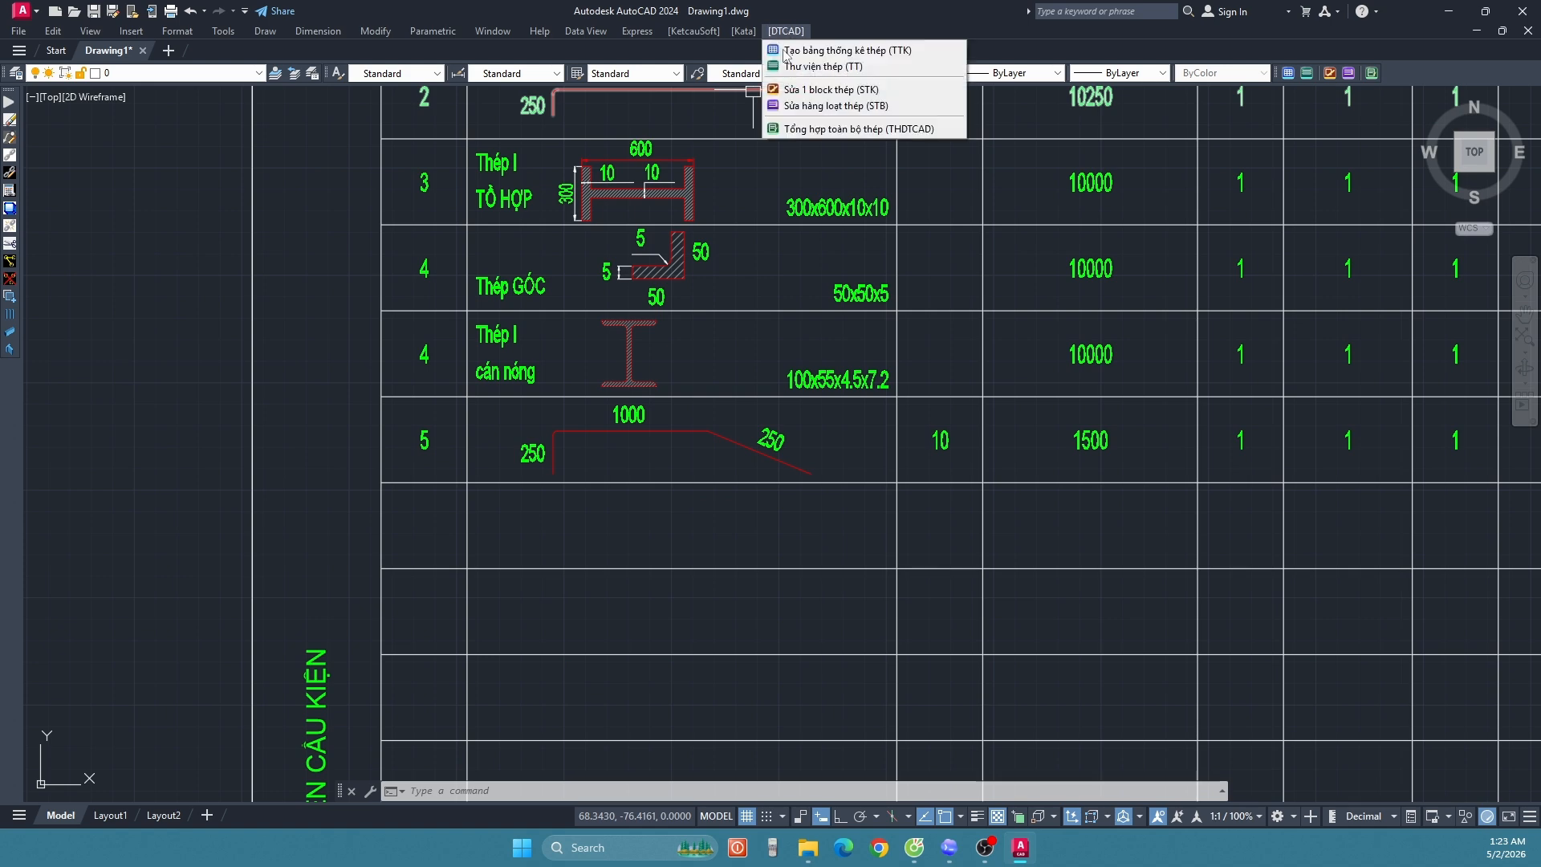
click(860, 94)
scroll(718, 474, down, 2)
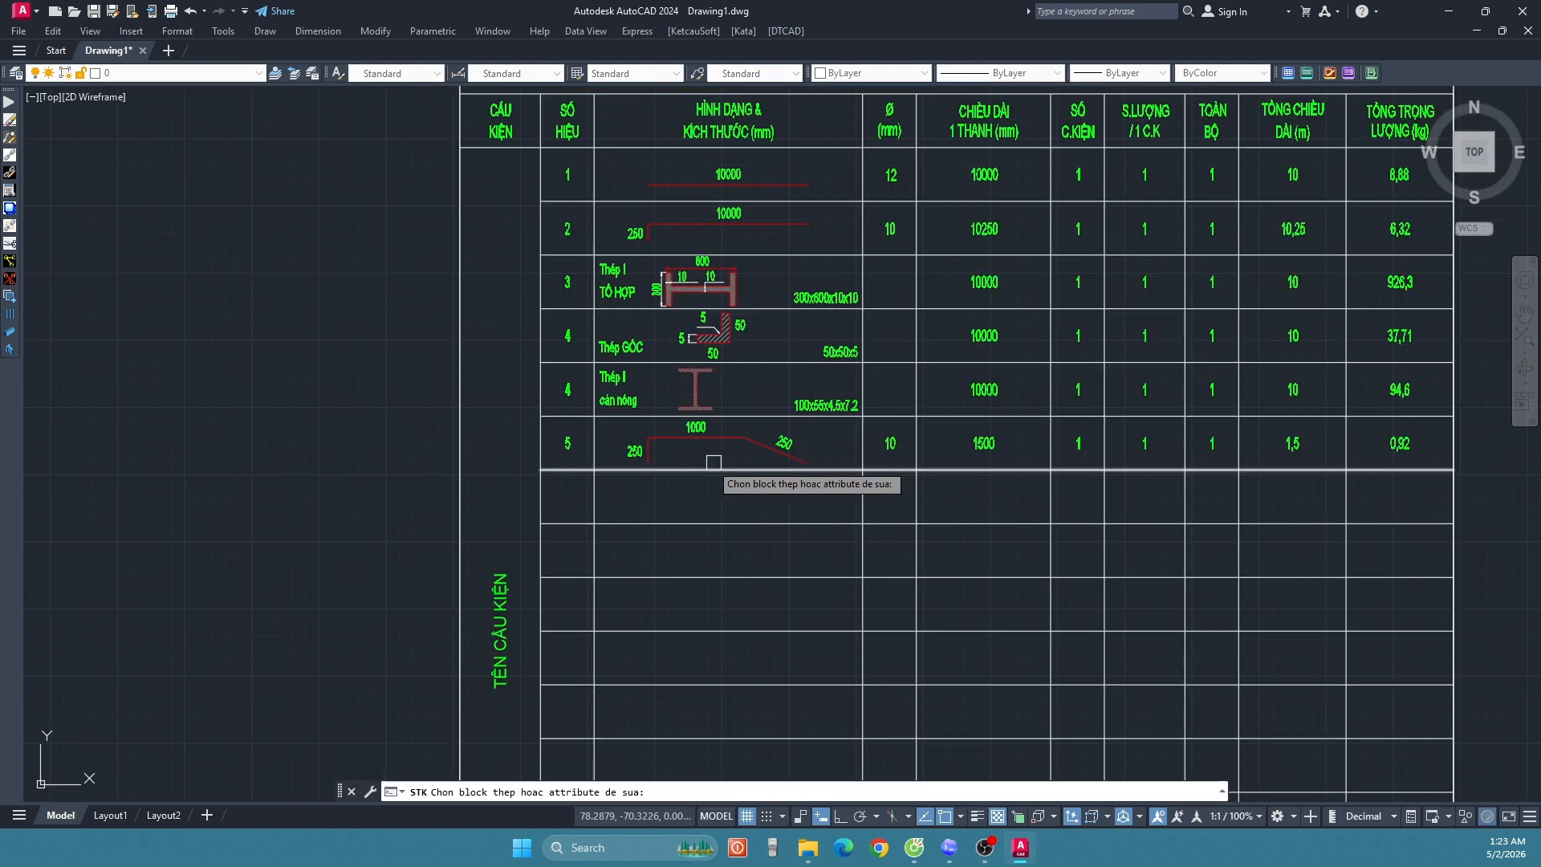
scroll(614, 437, up, 2)
click(622, 456)
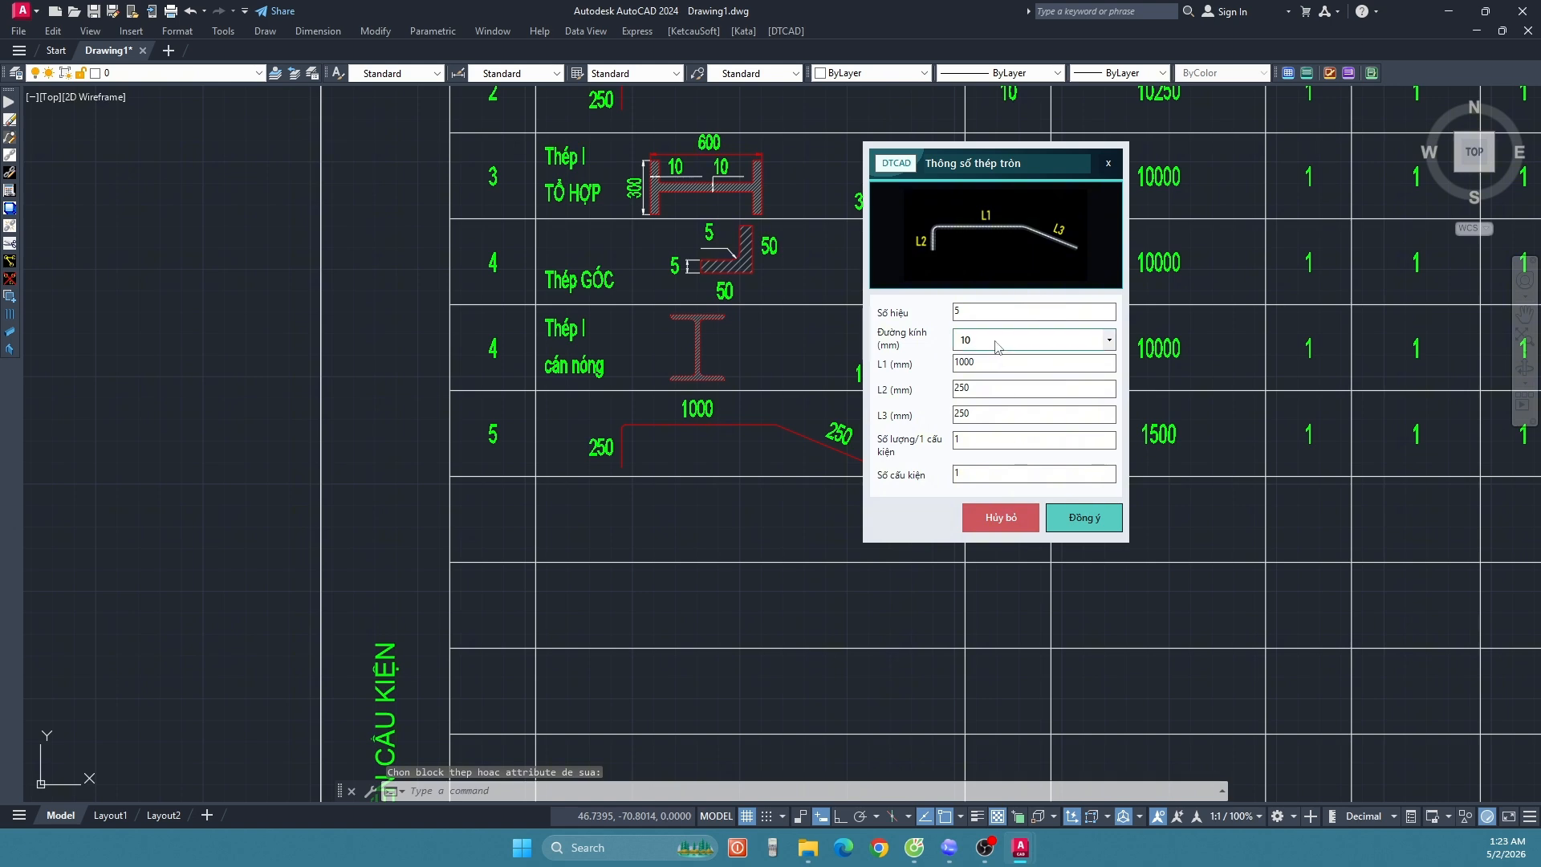
click(998, 347)
click(989, 374)
click(1084, 518)
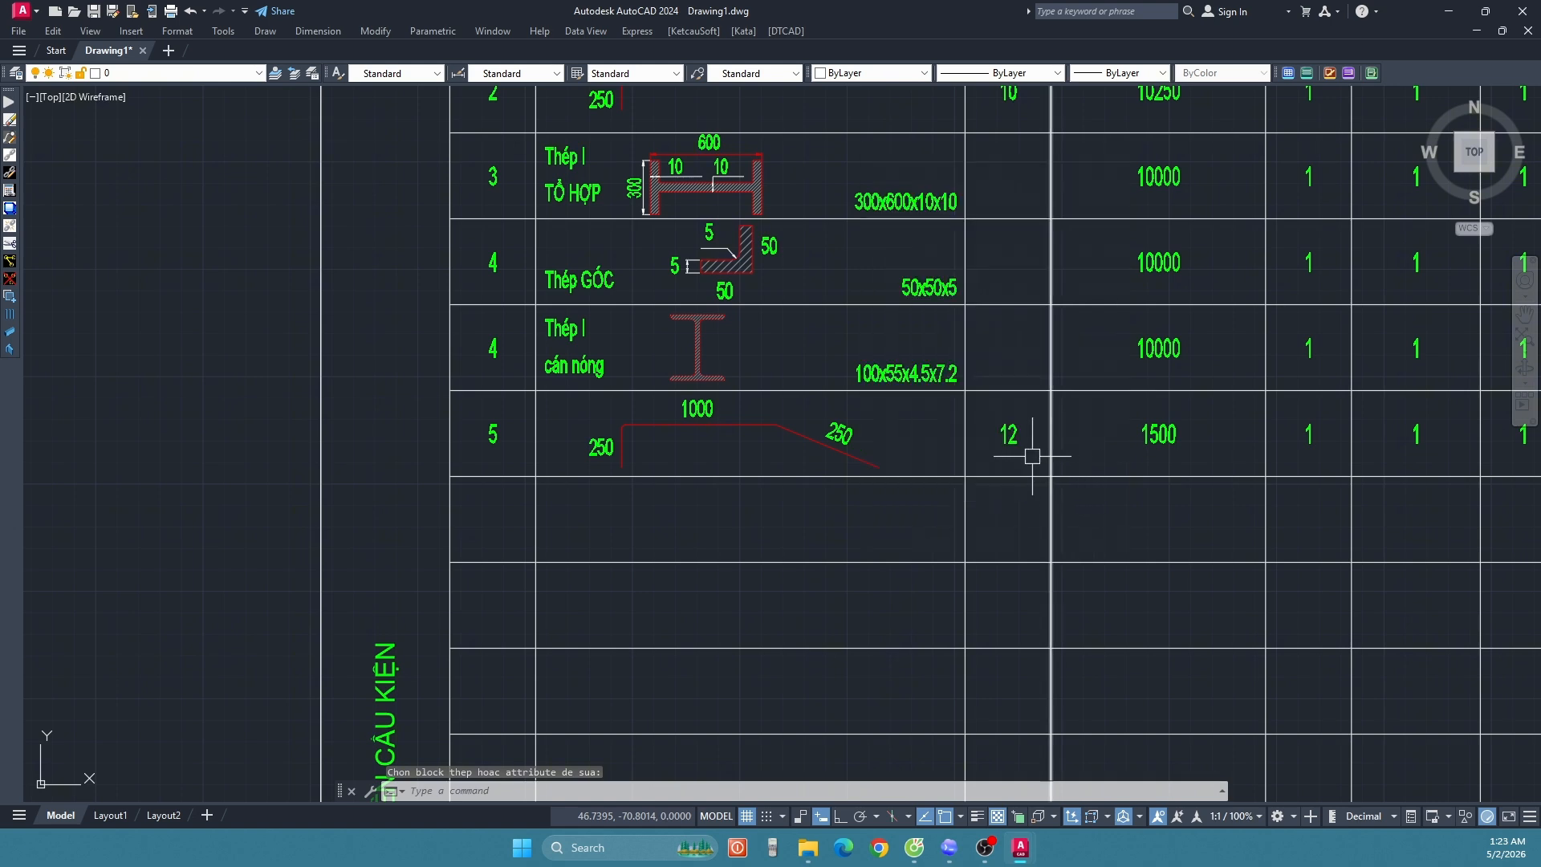
scroll(1032, 456, down, 2)
mouse_move(1025, 447)
middle_down()
mouse_move(781, 436)
mouse_move(815, 361)
middle_up()
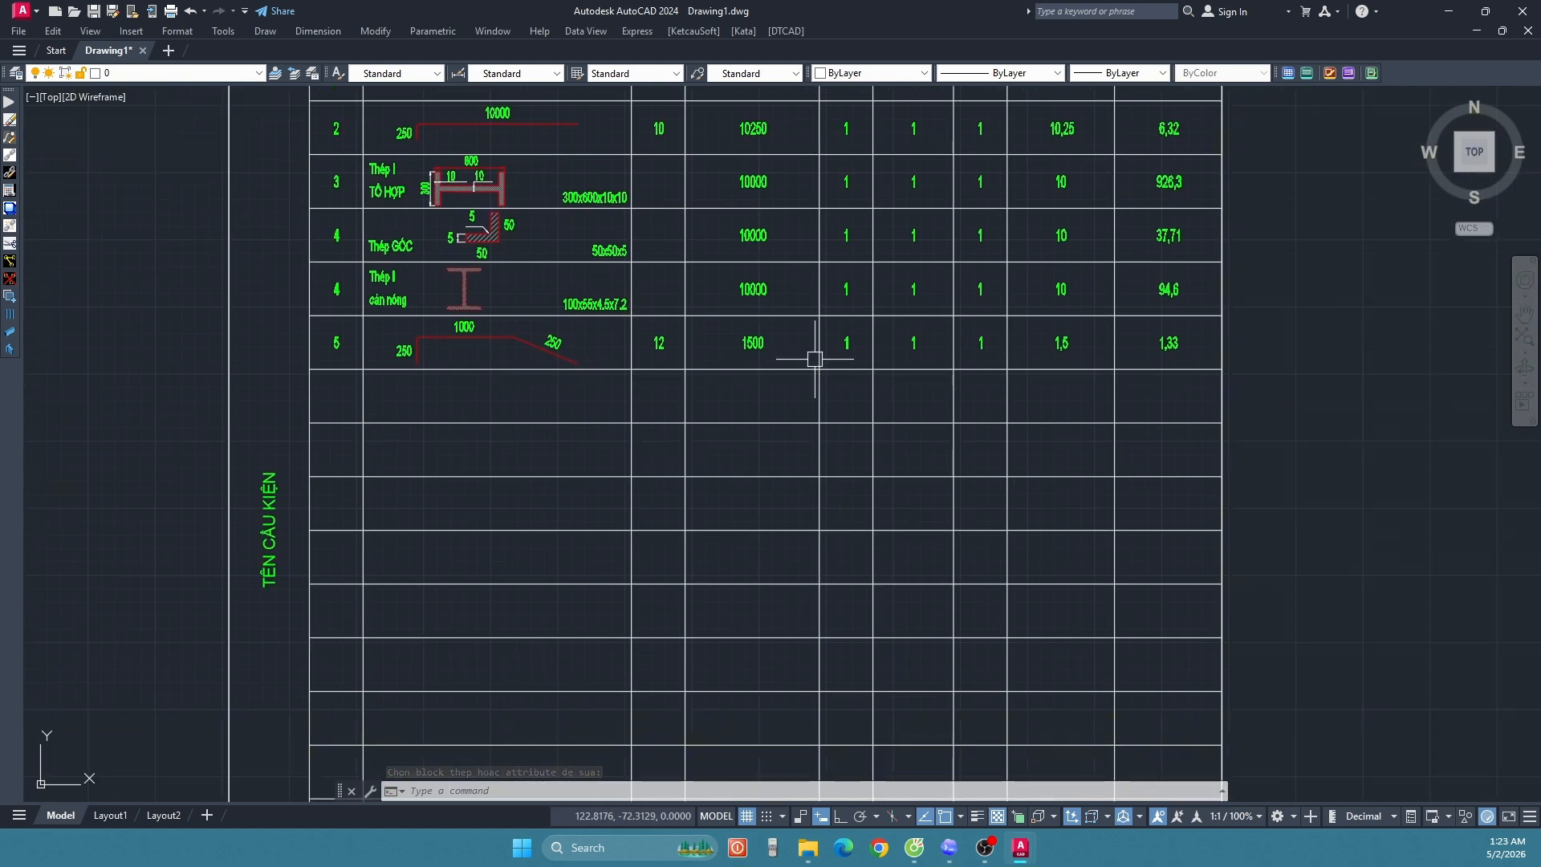
Step: Batch-edit round bars 1 and 2 with the STB command, setting their number of members (SCK) to 3
scroll(803, 377, down, 3)
scroll(787, 392, up, 3)
click(786, 32)
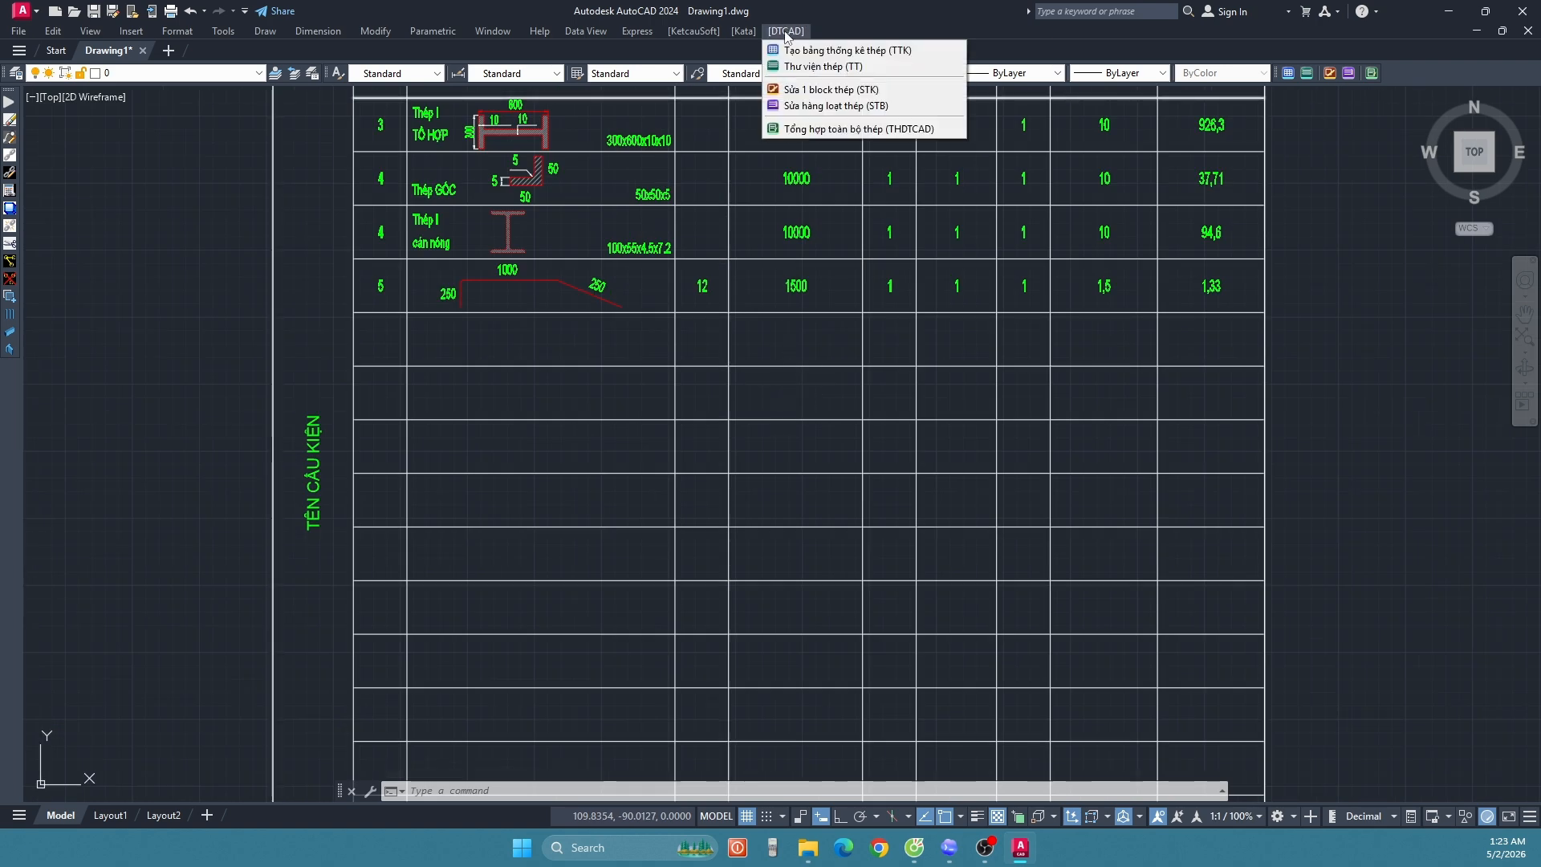
click(875, 111)
scroll(802, 317, down, 2)
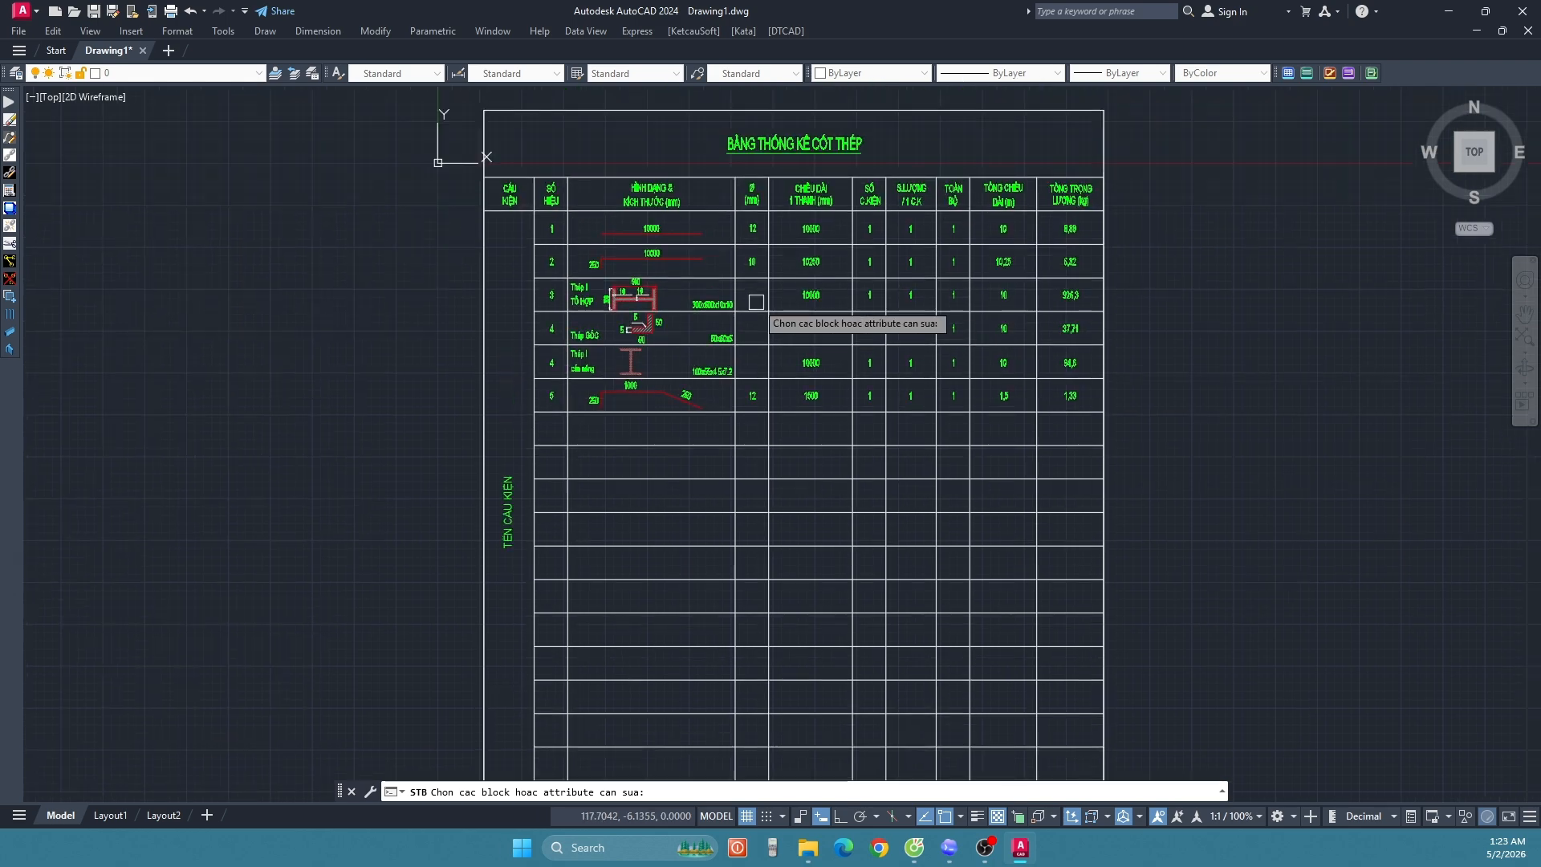
scroll(795, 205, up, 2)
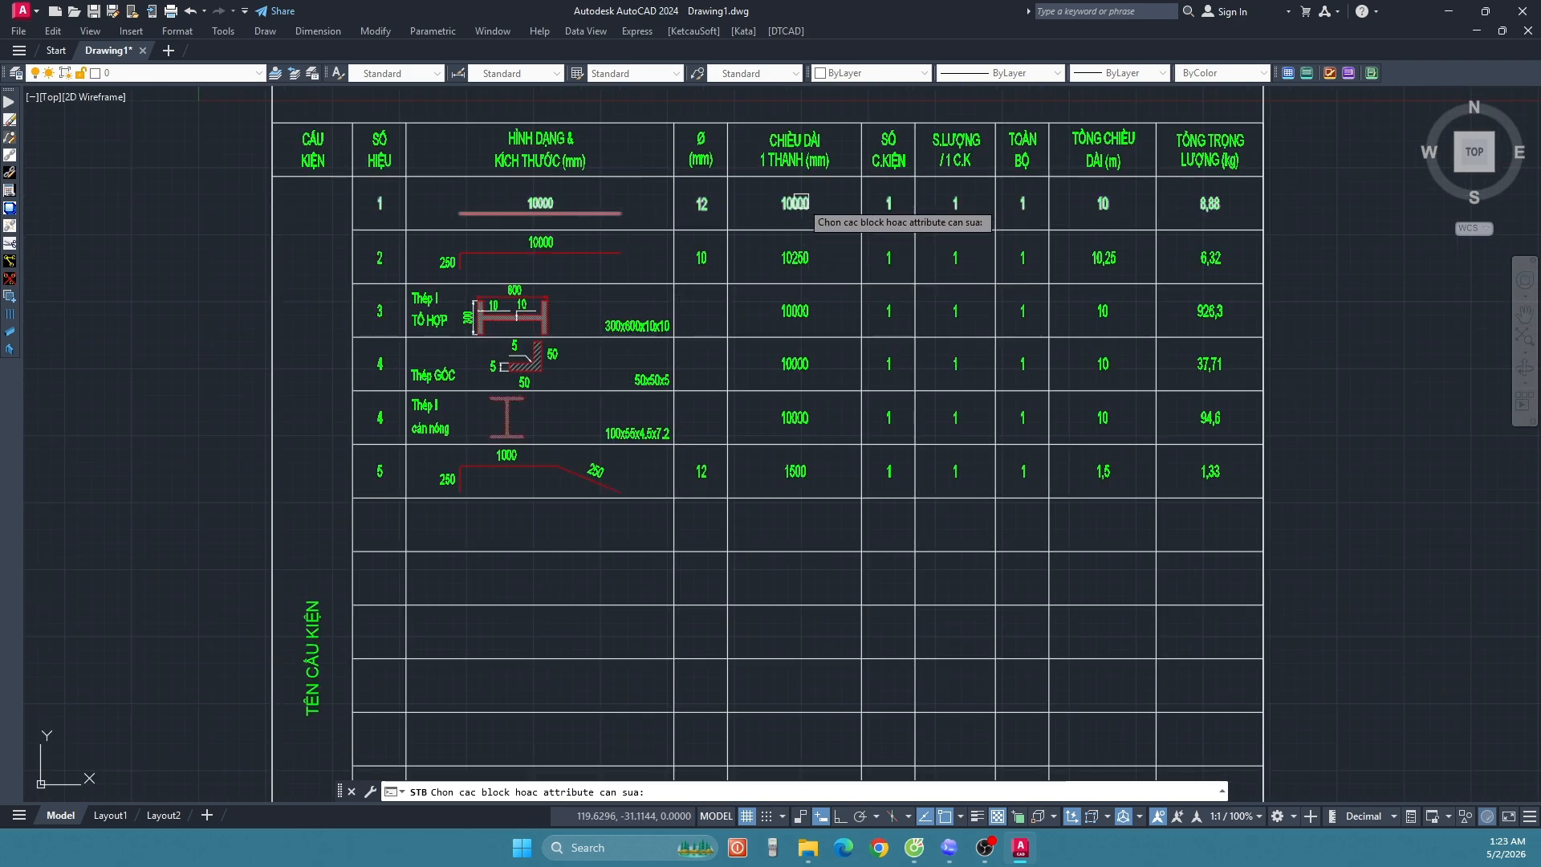
click(800, 201)
click(800, 254)
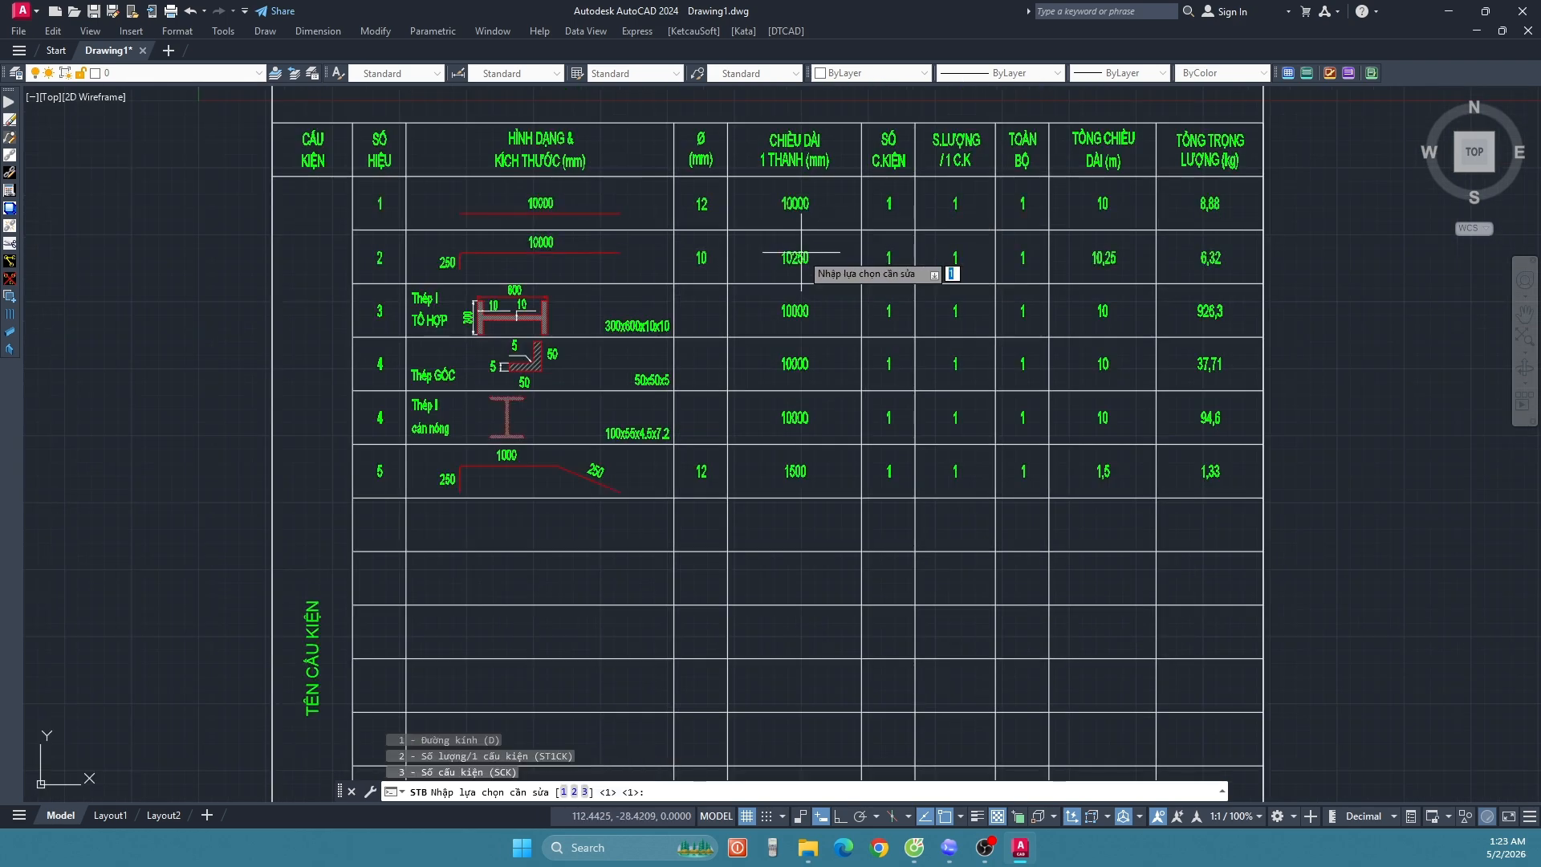
key(Return)
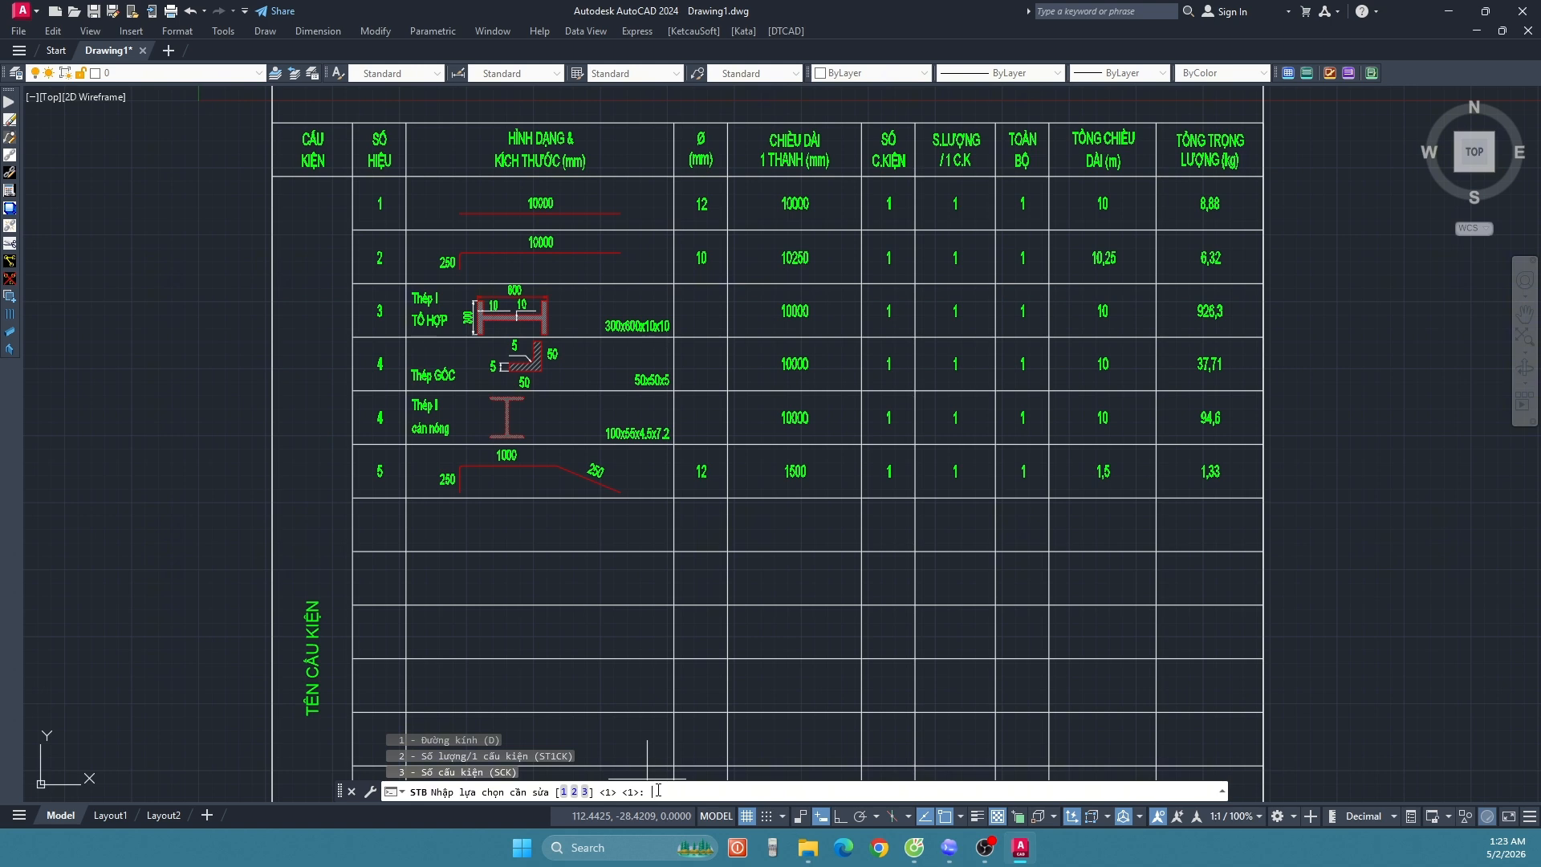
key(Return)
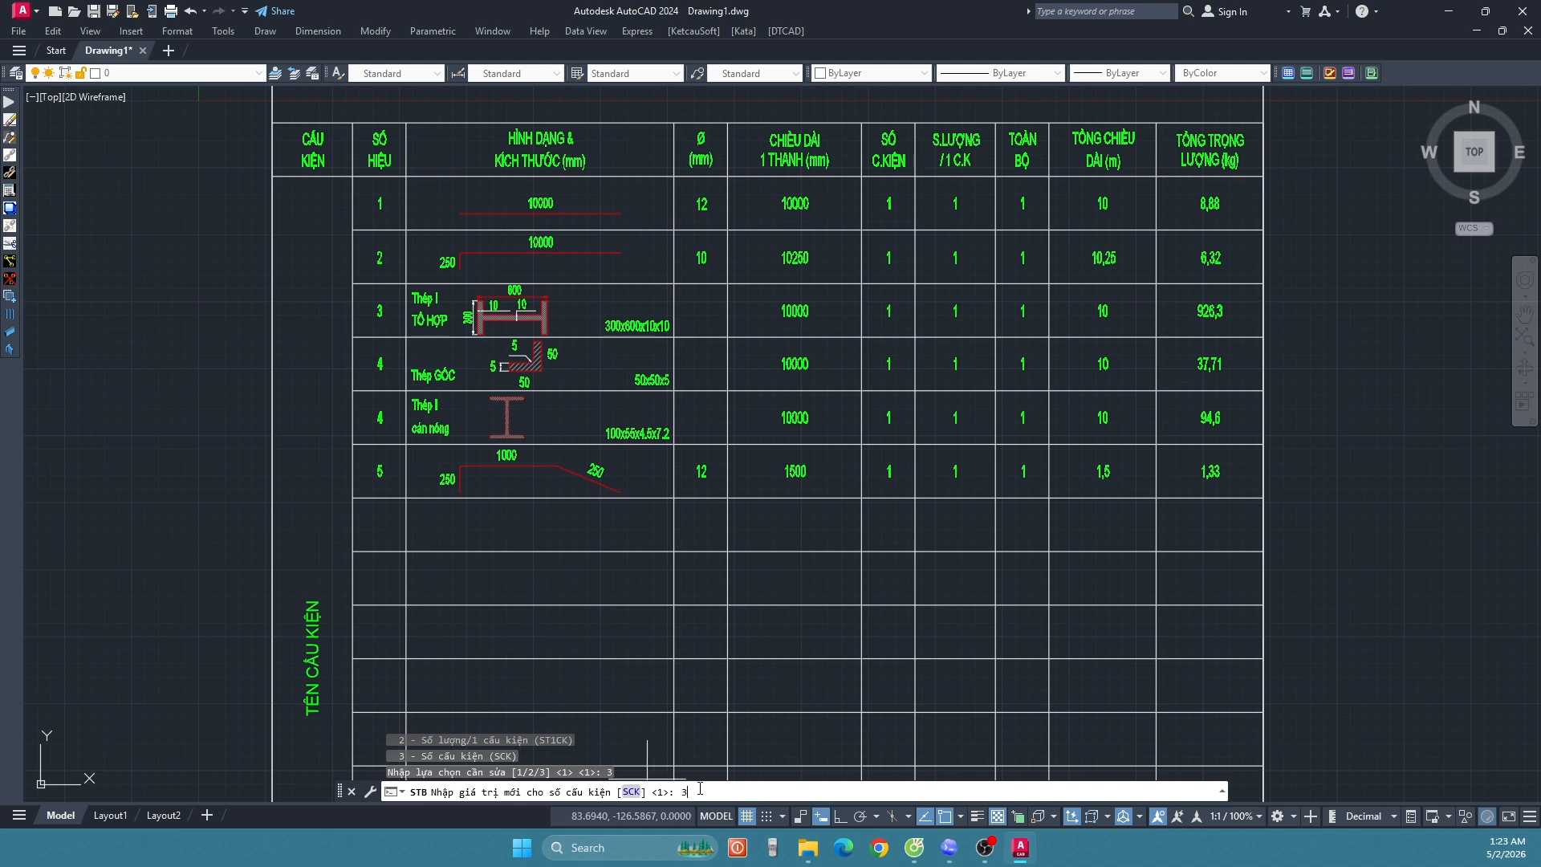
key(Return)
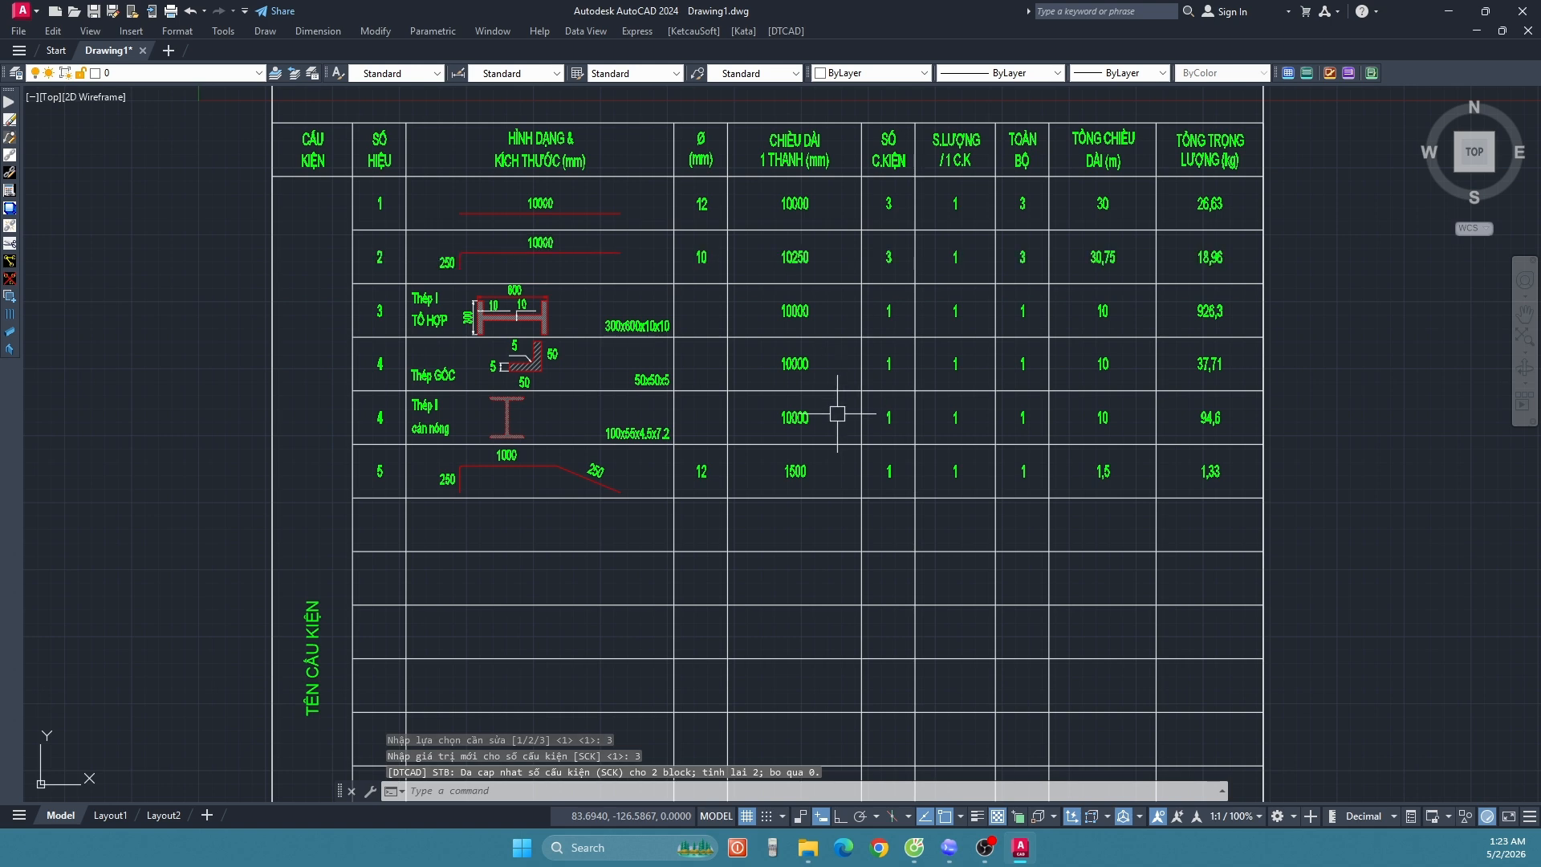
Step: Start the total steel summary command (THDTCAD) with a text height of 2.2 mm and select all six filled schedule rows
middle_drag(836, 412, 864, 340)
click(787, 30)
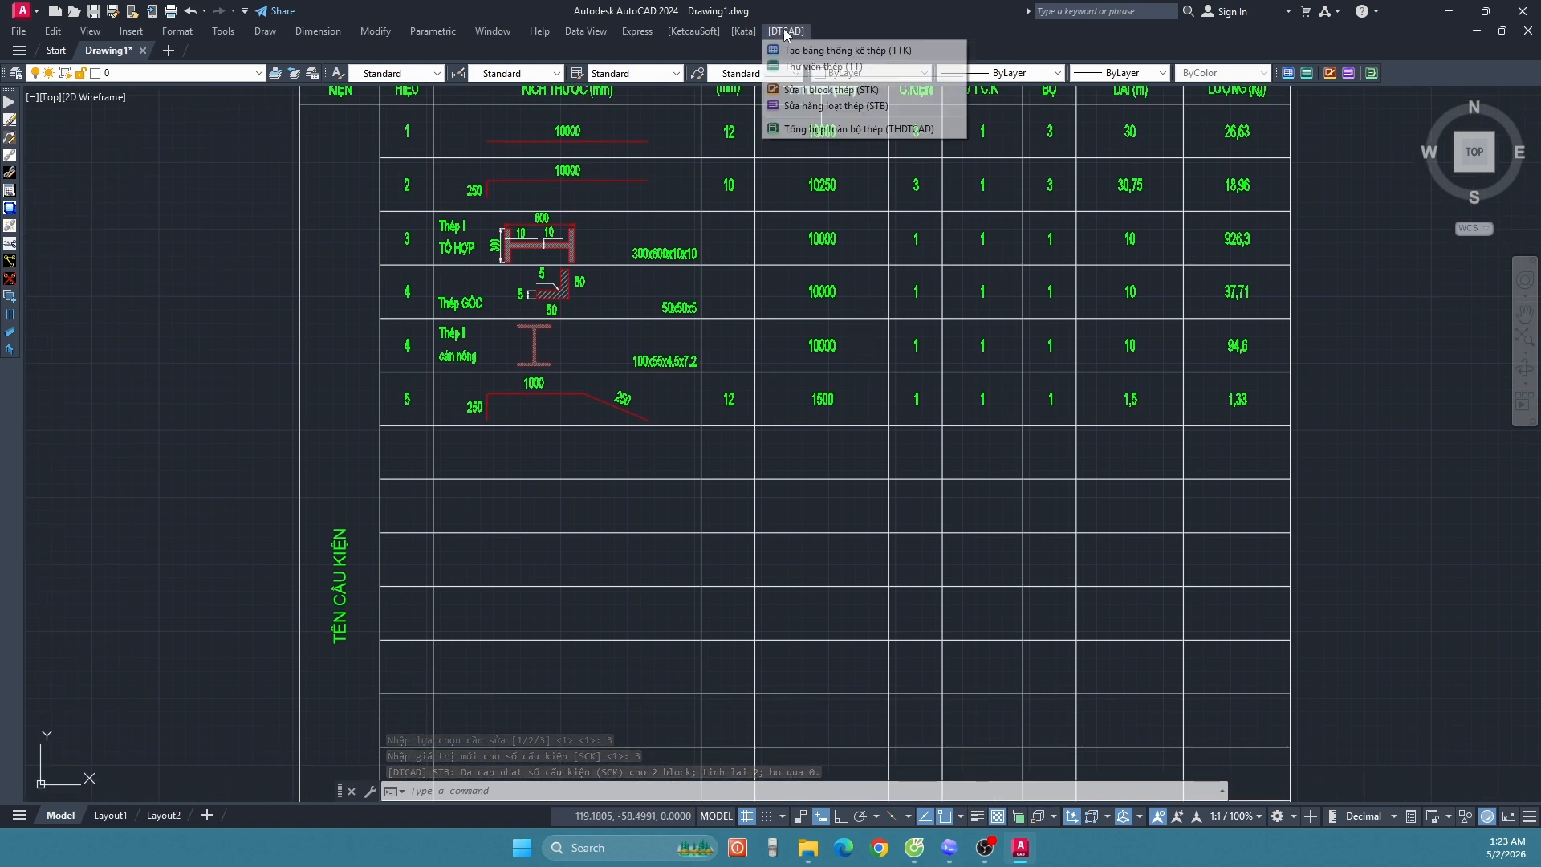
click(851, 129)
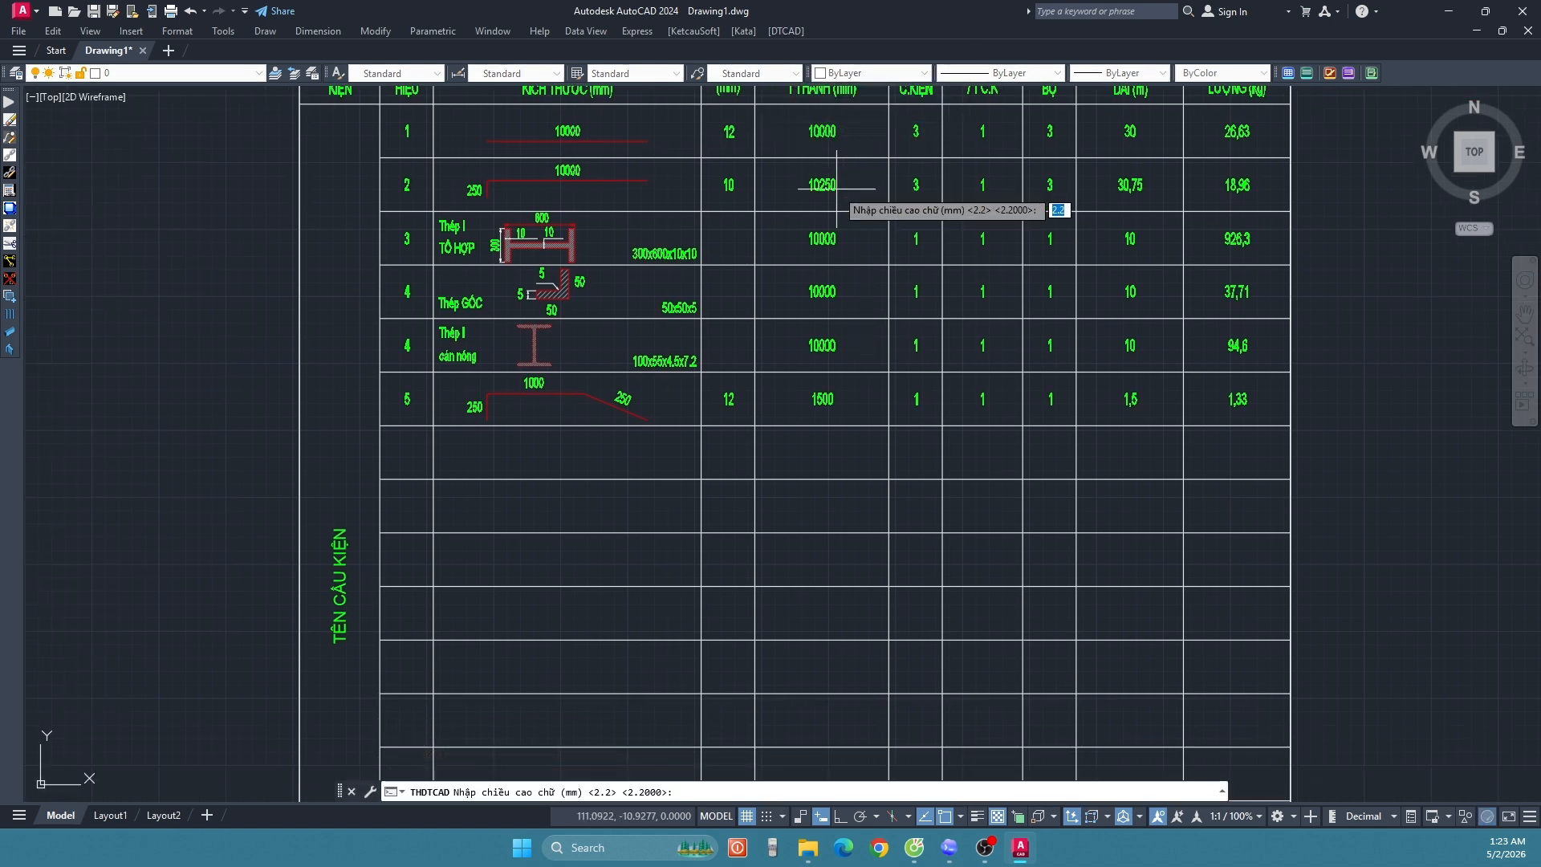
key(Return)
click(1310, 469)
scroll(1236, 121, down, 2)
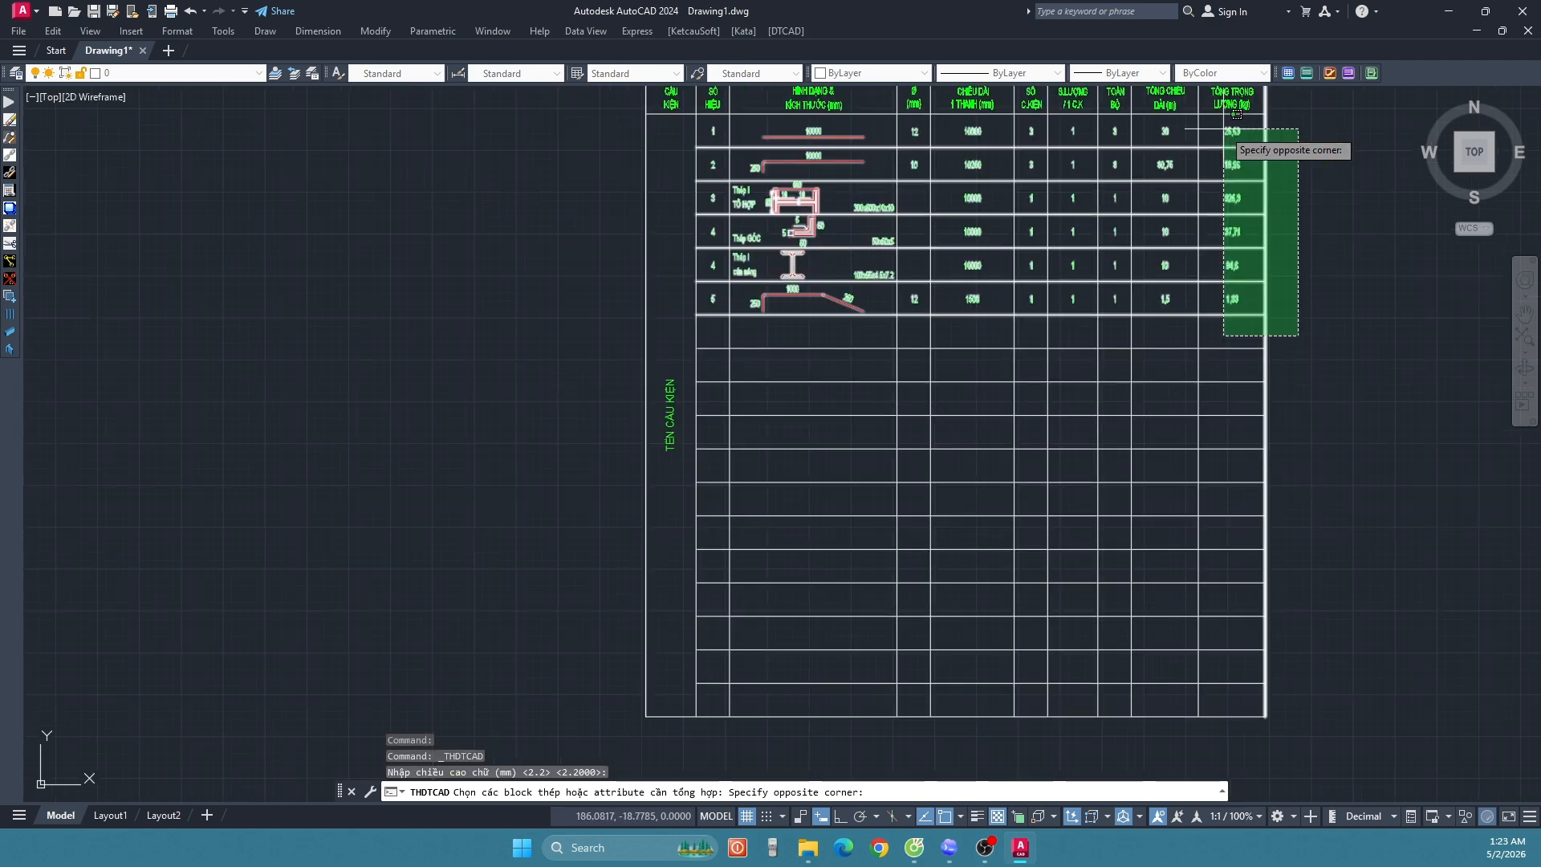
middle_drag(1224, 128, 1185, 250)
click(1181, 251)
Step: Finish the selection and place the steel summary table with its top-left corner at the schedule's bottom-left corner
middle_drag(899, 535, 902, 264)
scroll(903, 263, down, 2)
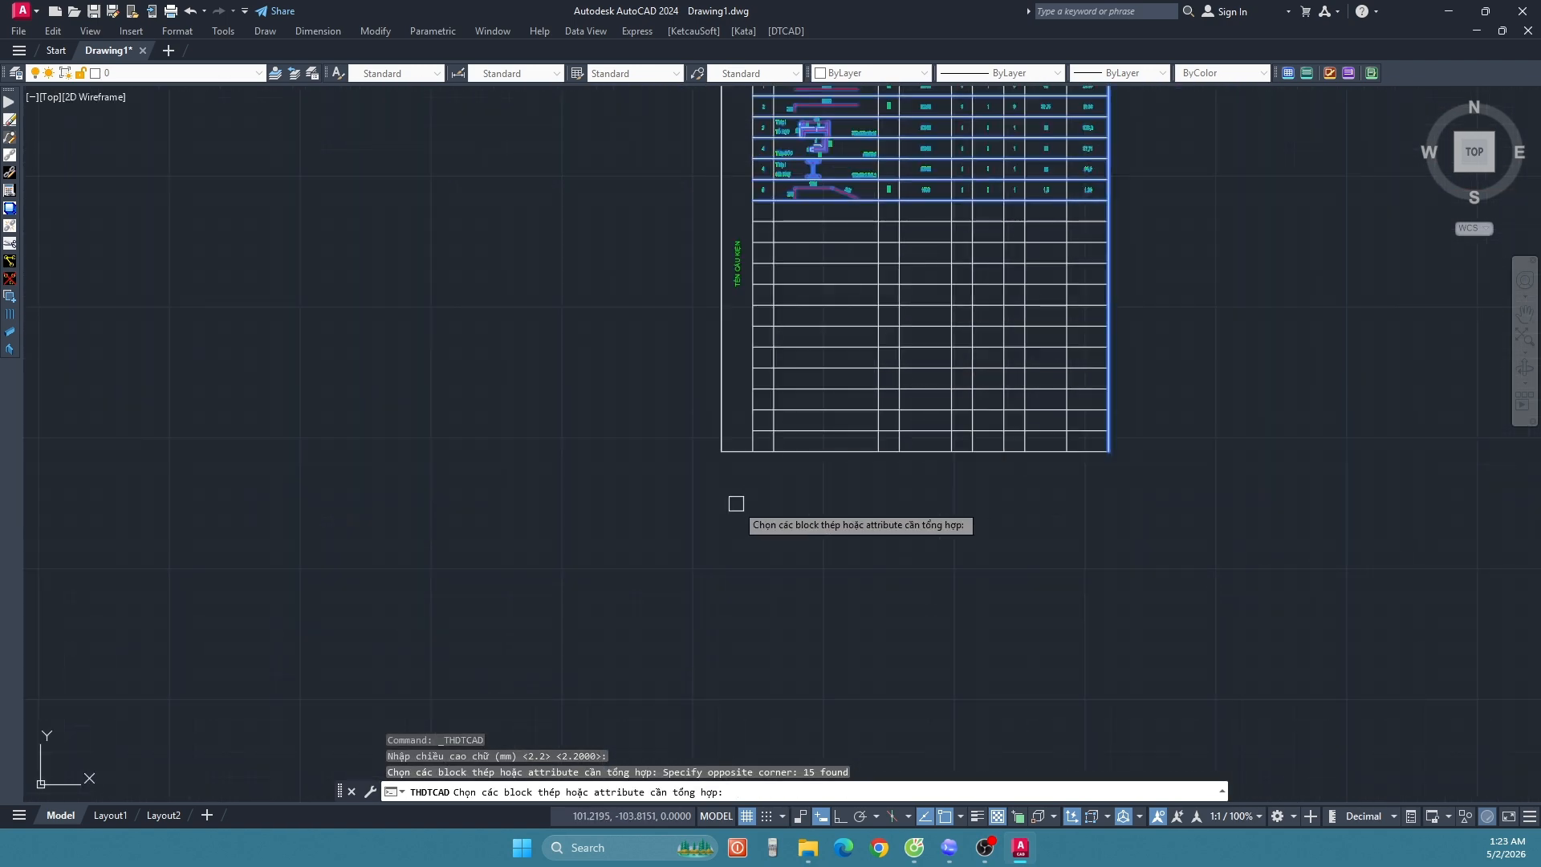
key(Return)
click(715, 441)
Step: Examine the weights and lengths per steel type in the summary table and compare them with the schedule rows above
scroll(762, 473, up, 4)
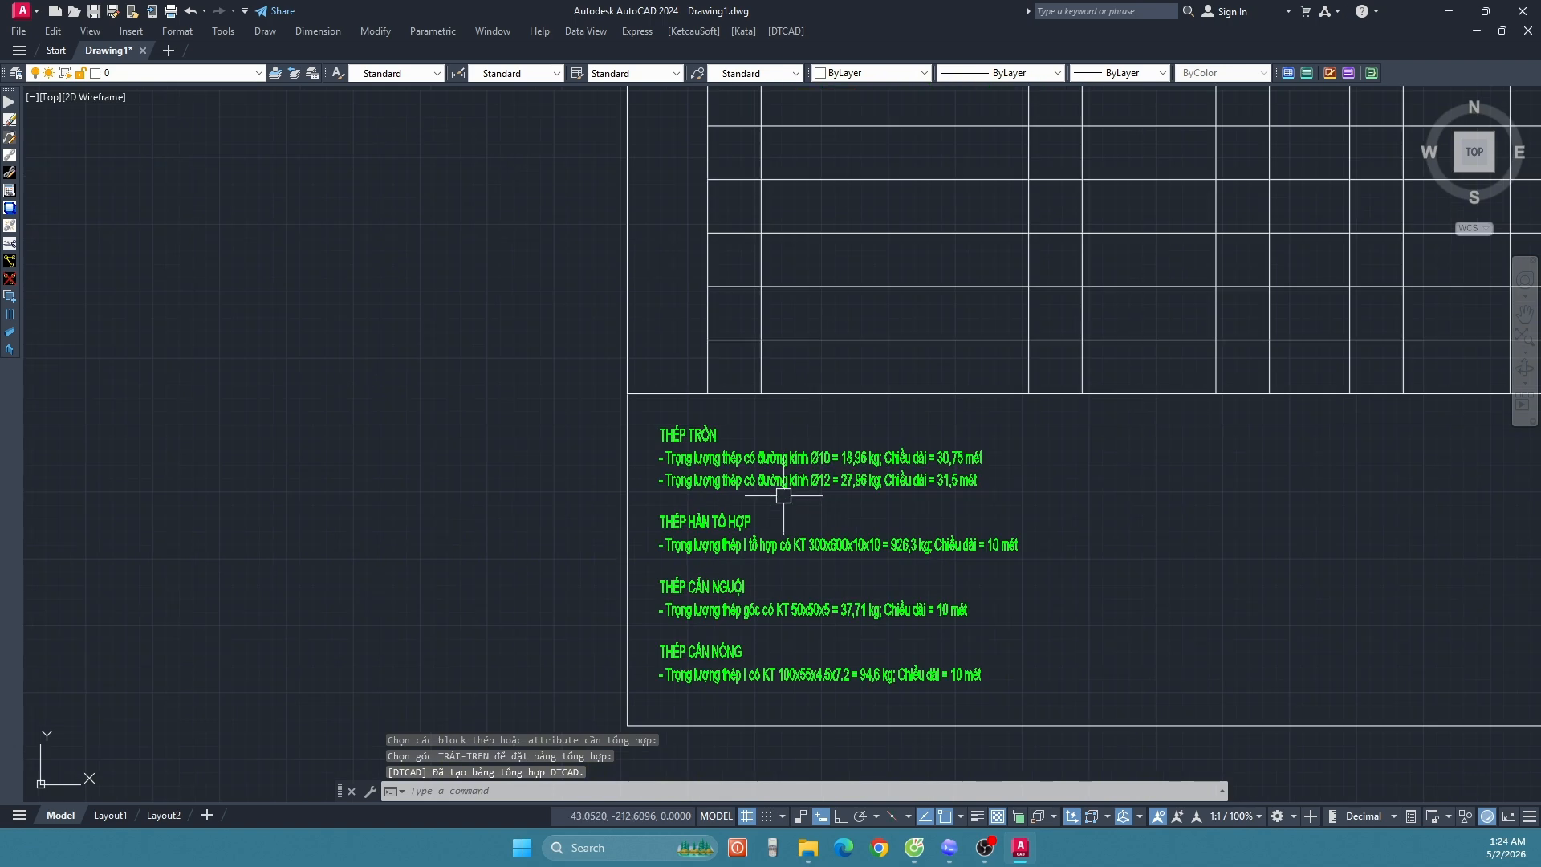
scroll(925, 497, up, 2)
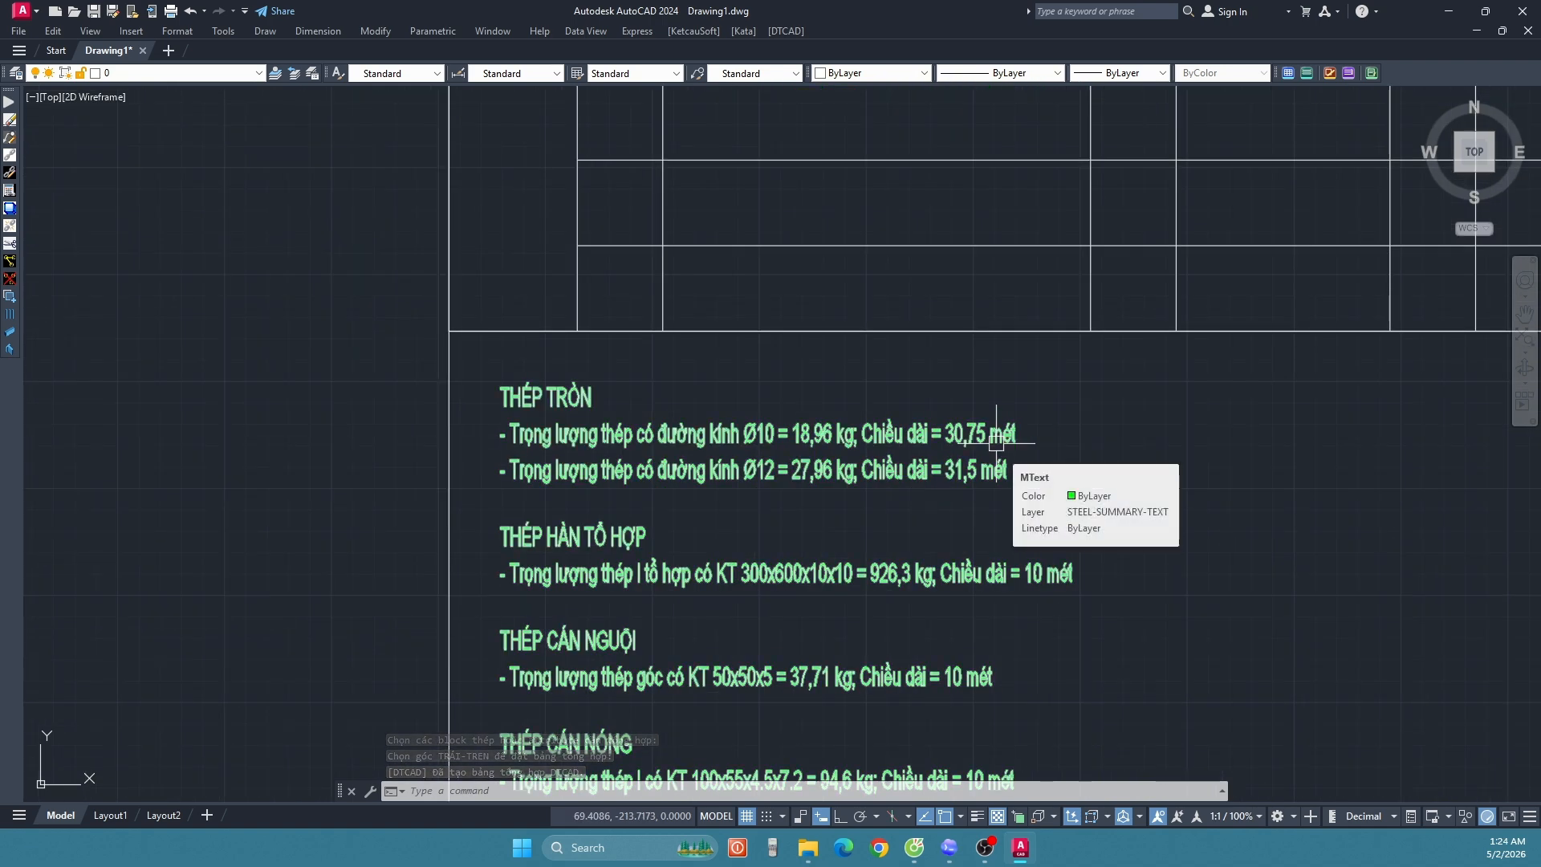
scroll(996, 444, down, 2)
middle_drag(1009, 628, 870, 499)
scroll(694, 512, up, 2)
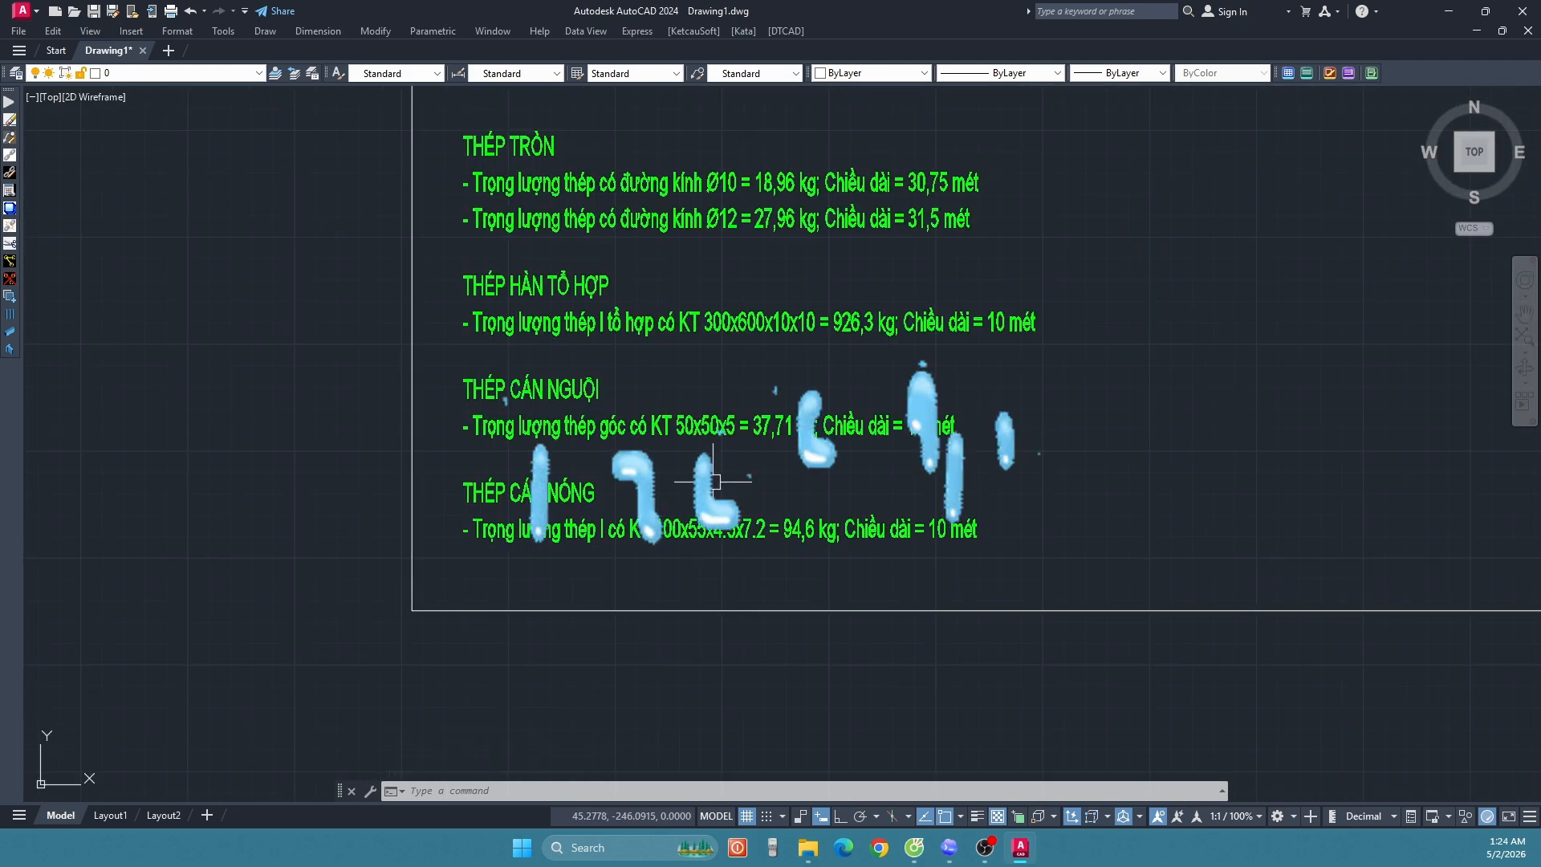
scroll(715, 482, down, 1)
mouse_move(863, 369)
middle_down()
mouse_move(708, 634)
mouse_move(688, 626)
middle_up()
scroll(692, 622, down, 1)
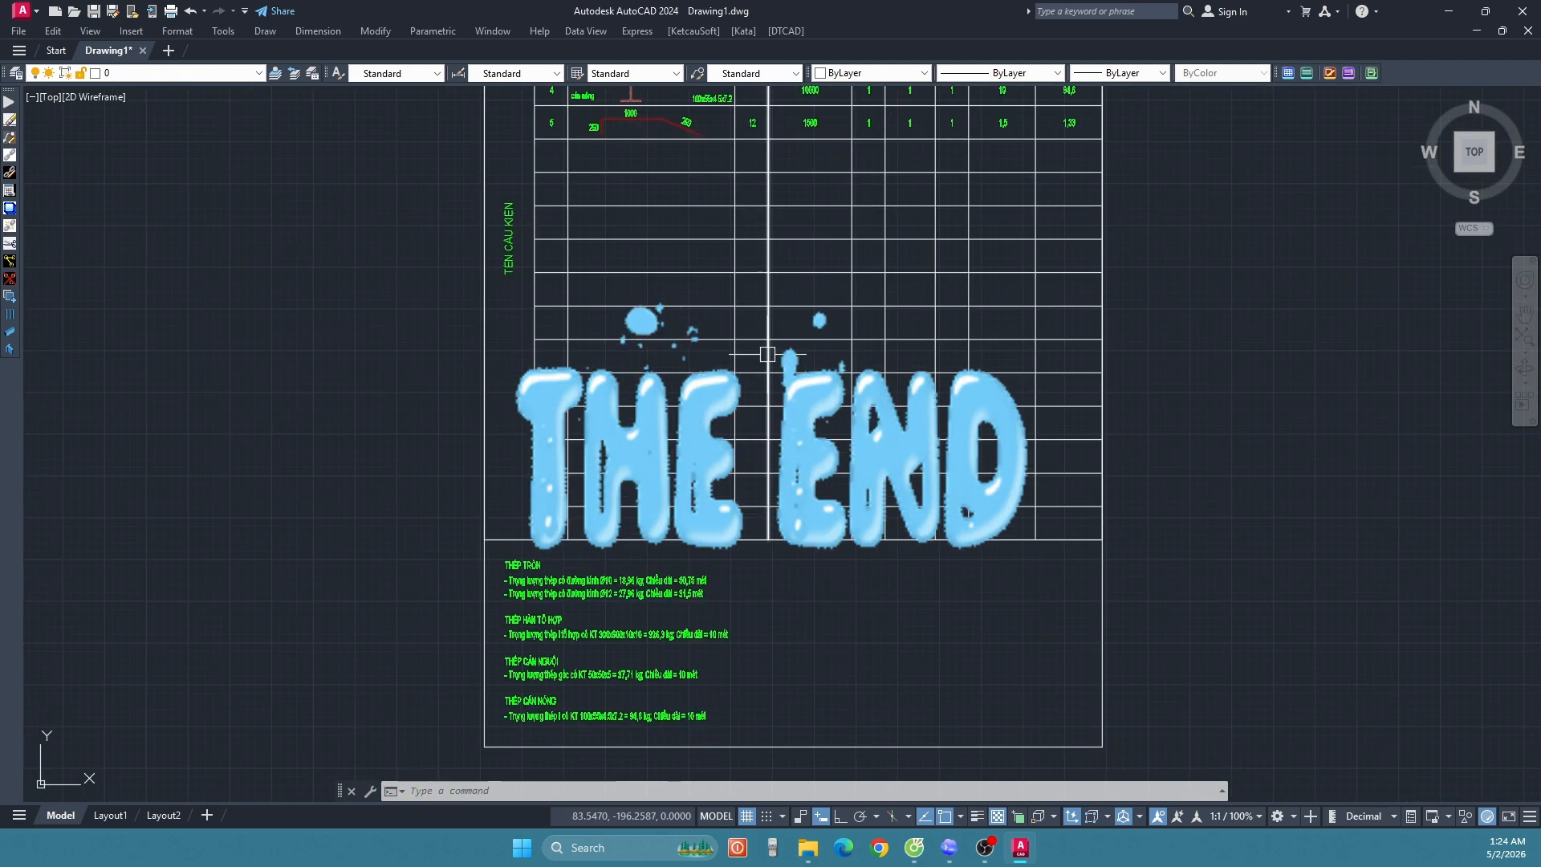
middle_drag(768, 354, 694, 566)
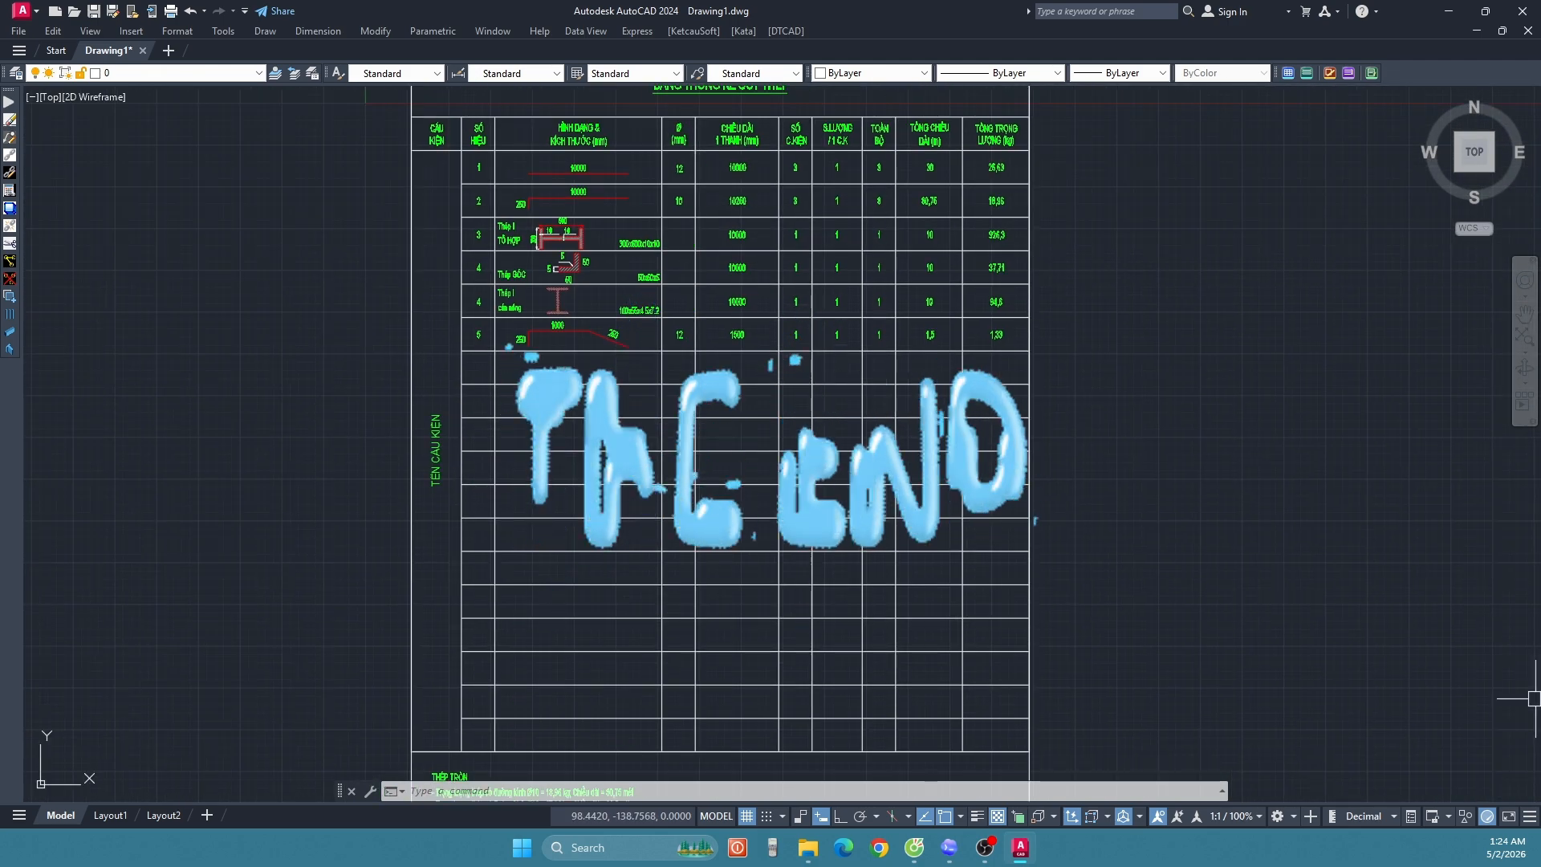